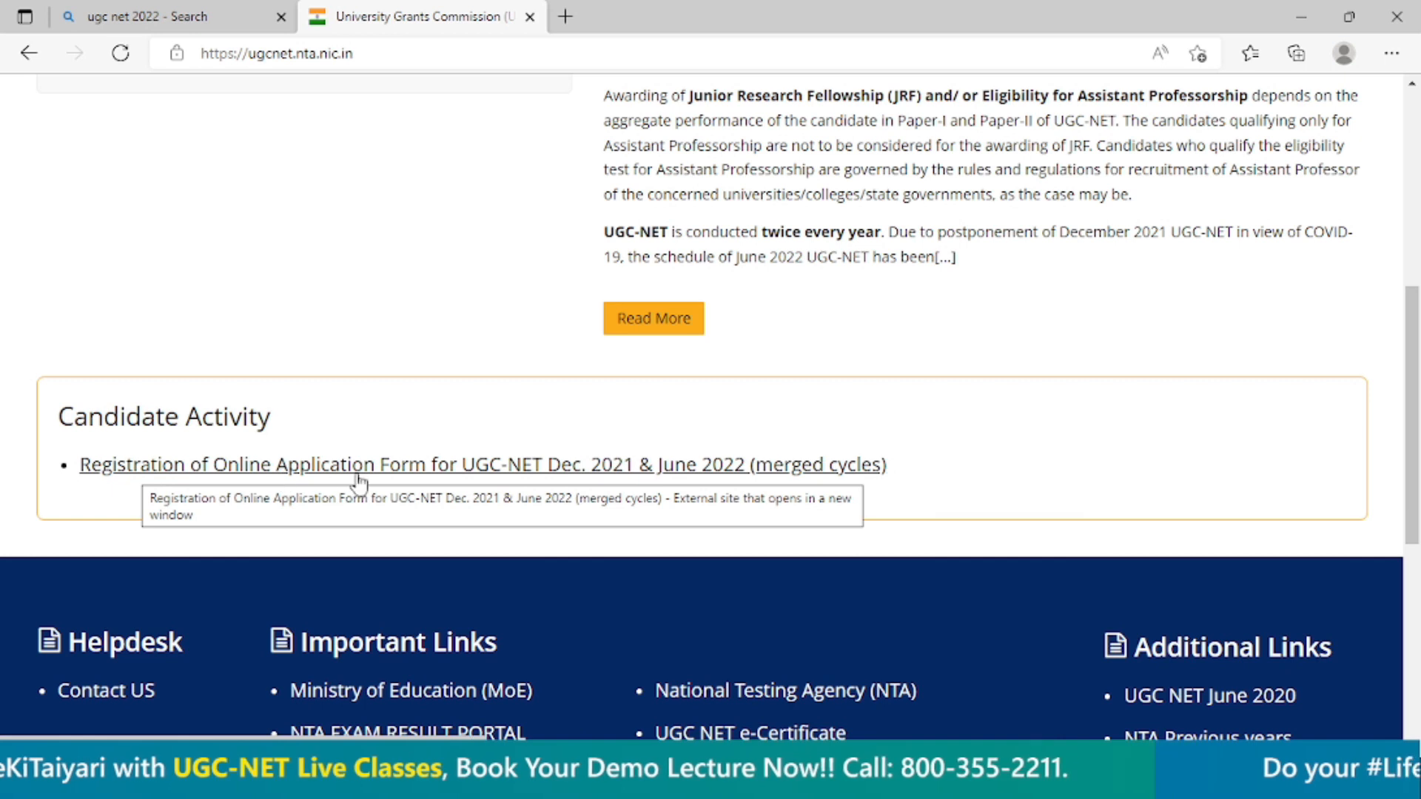
# Open the UGC-NET Dec. 2021 & June 2022 online application site, accept the external redirect, and start a new registration.
pyautogui.click(365, 472)
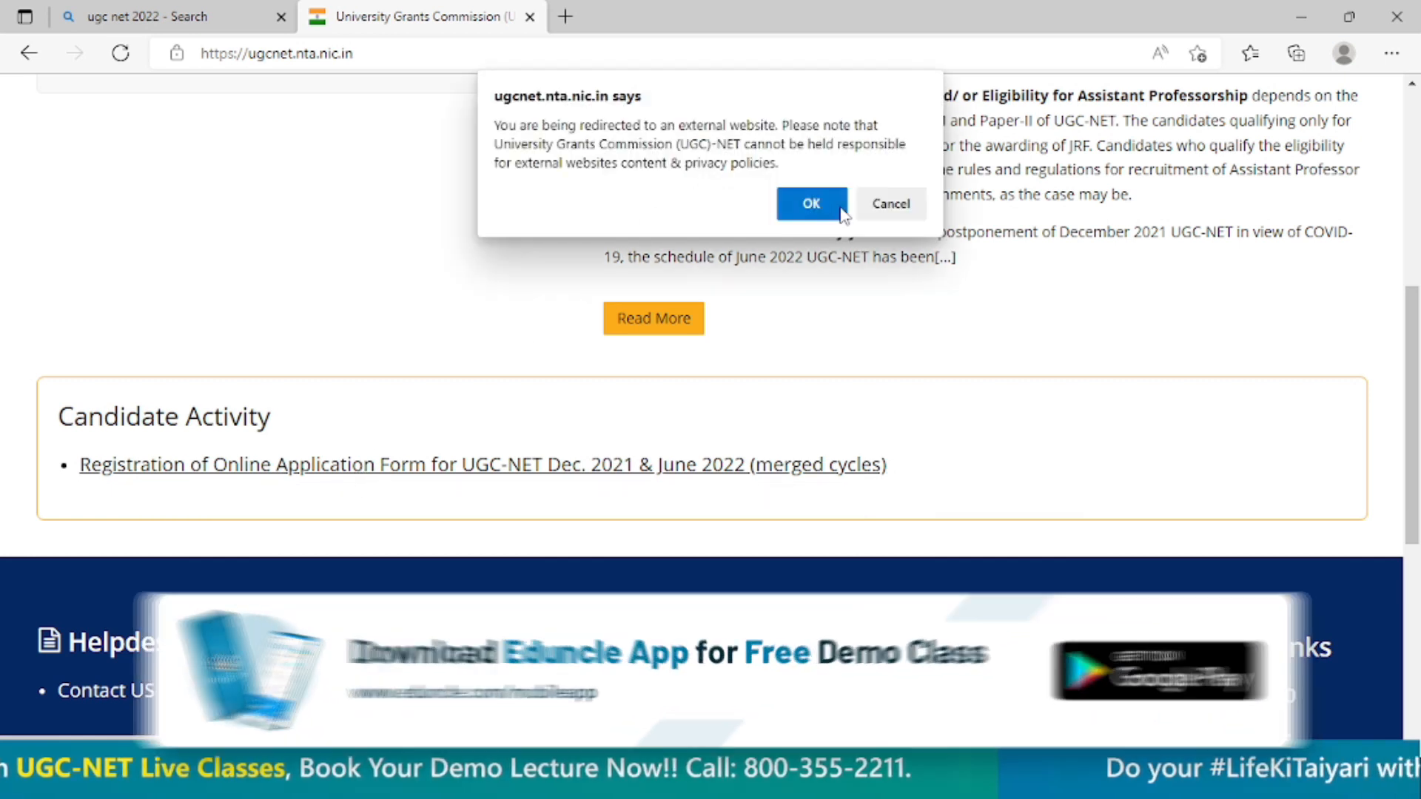
pyautogui.click(823, 207)
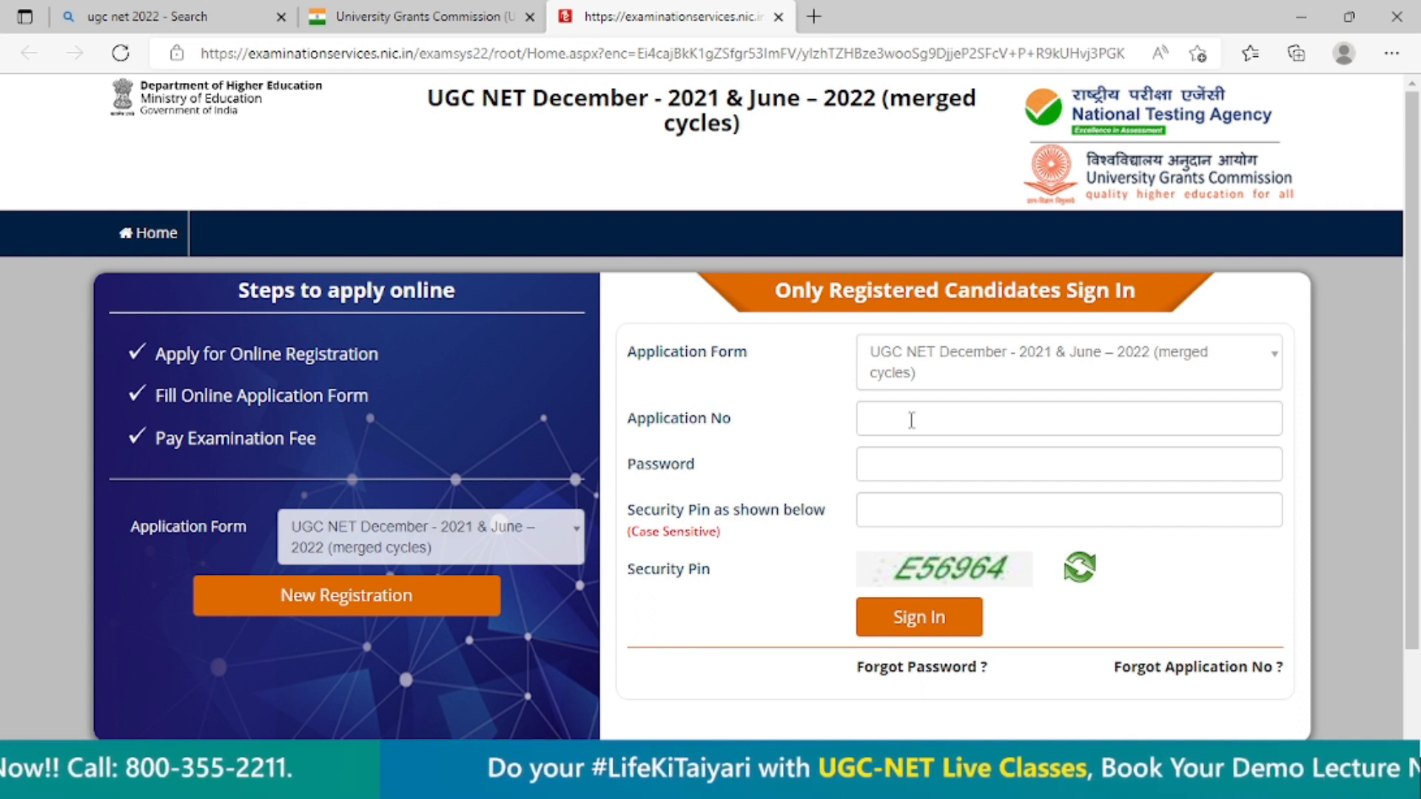
pyautogui.click(409, 601)
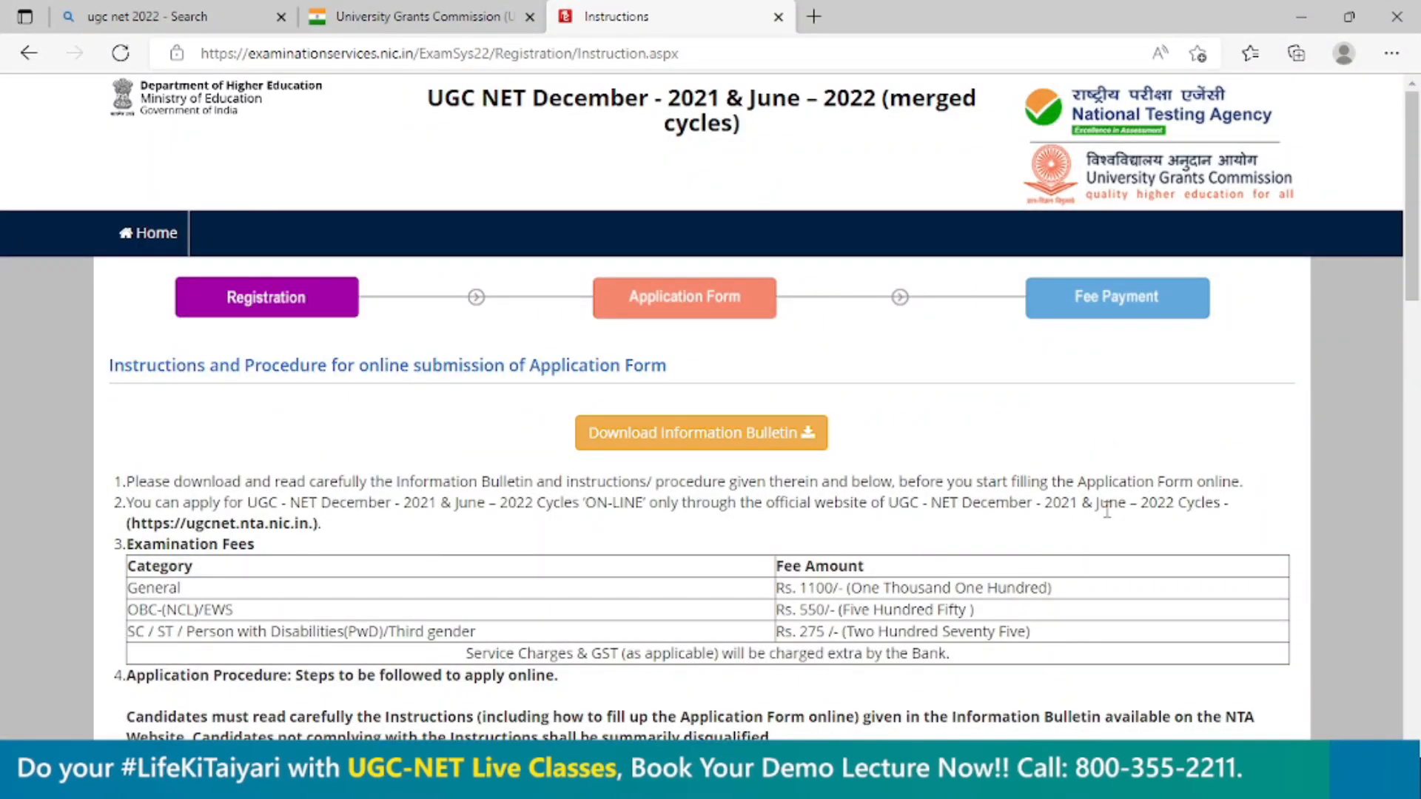
# Review the application instructions, accept the declaration about having read the Information Bulletin, and proceed to the registration form.
pyautogui.scroll(-15, 1107, 511)
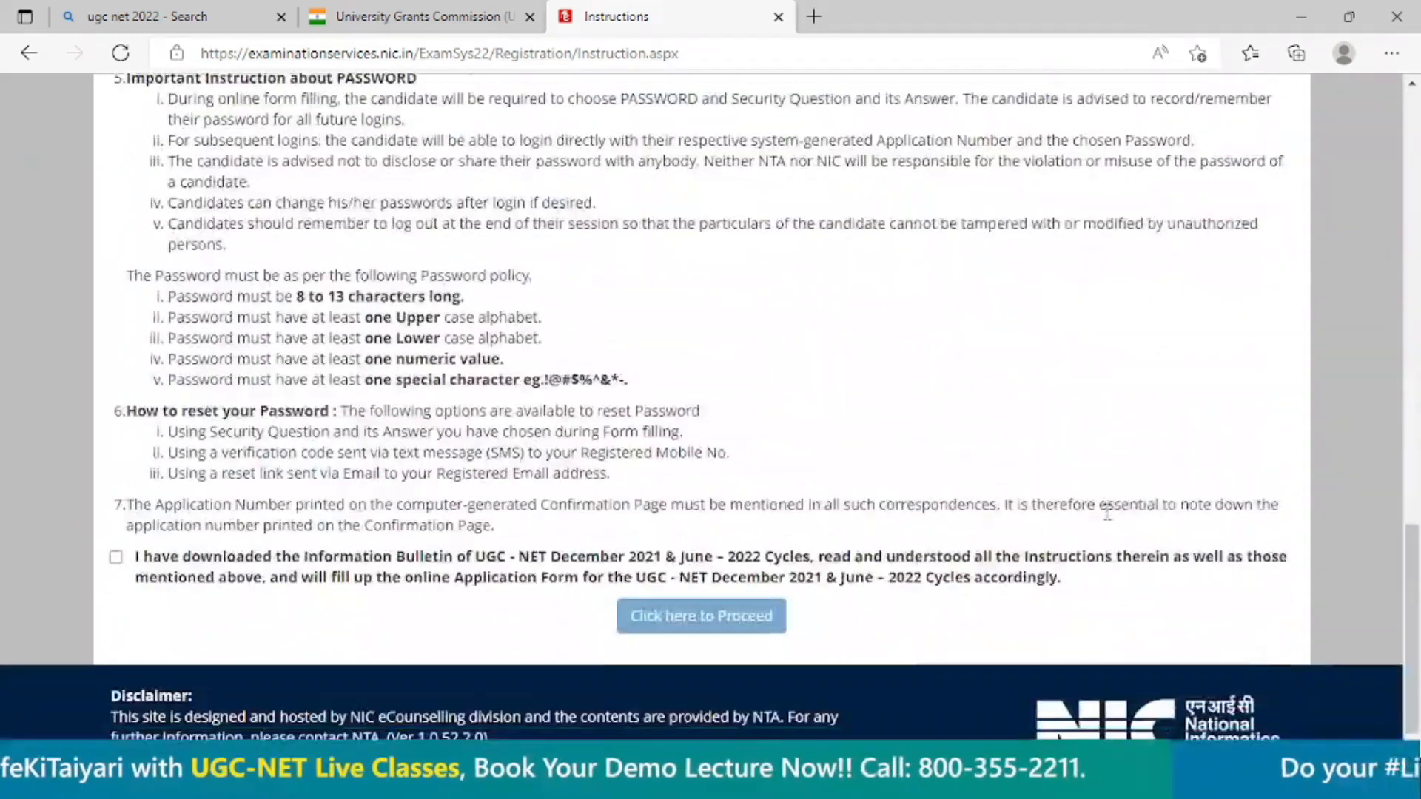
pyautogui.scroll(10, 1108, 511)
pyautogui.scroll(5, 1107, 510)
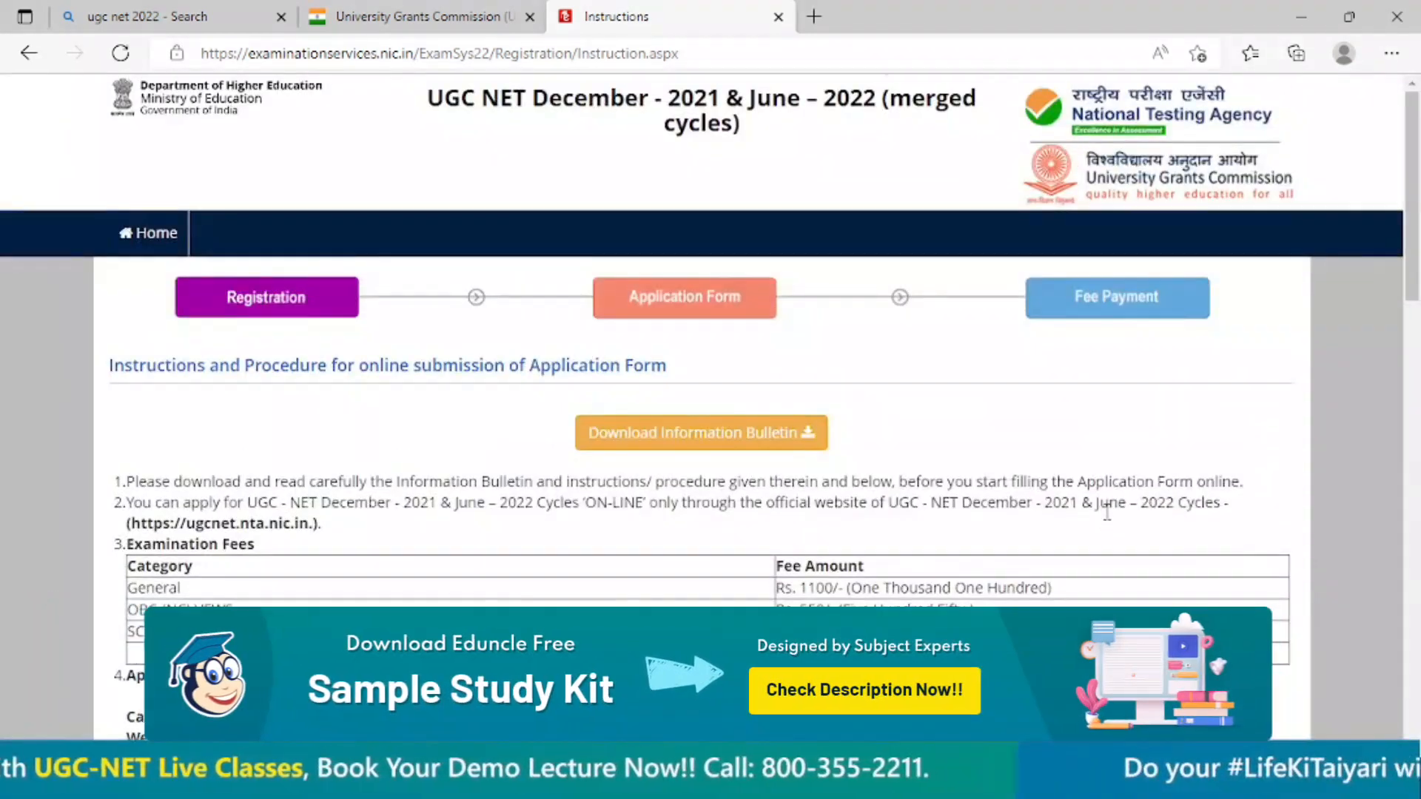
pyautogui.scroll(-15, 586, 516)
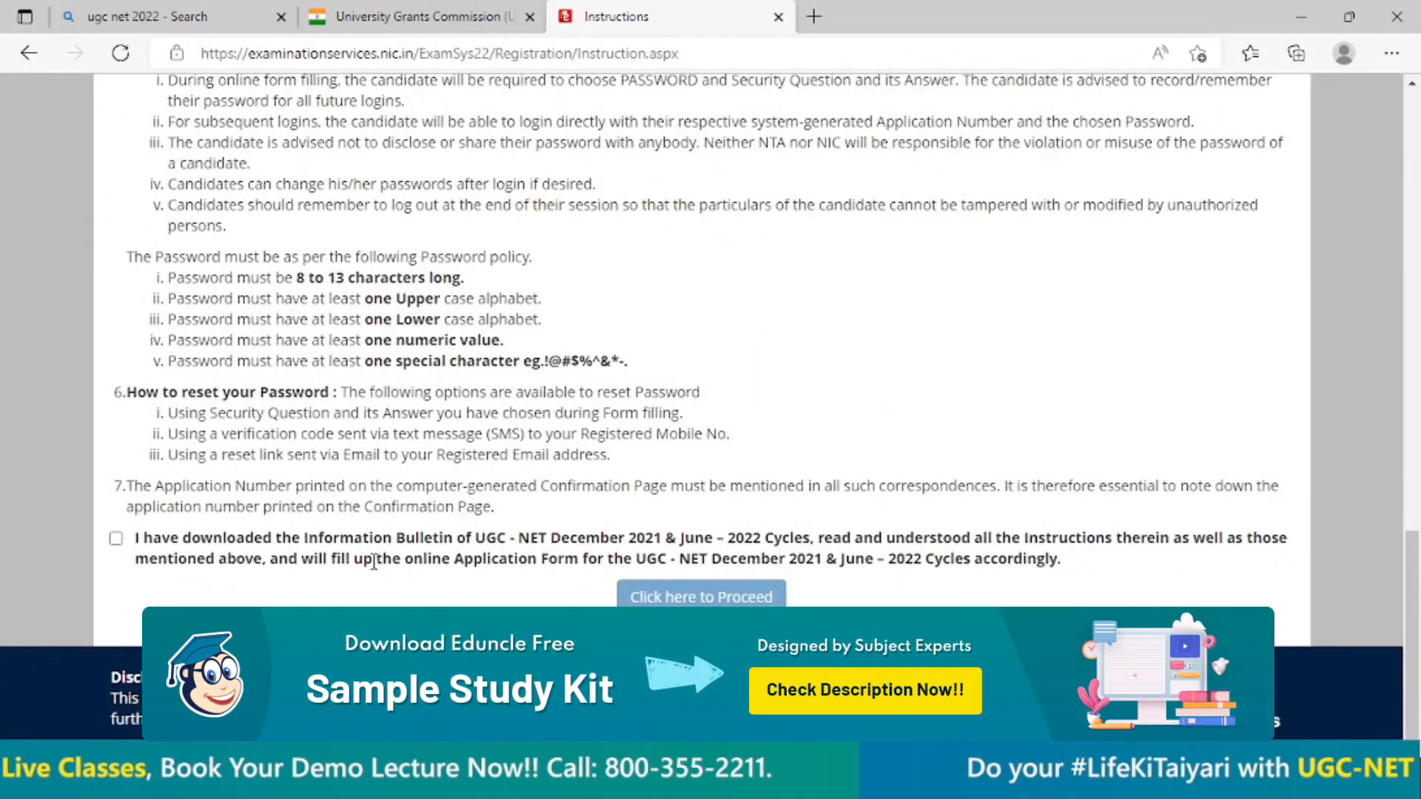
pyautogui.click(116, 540)
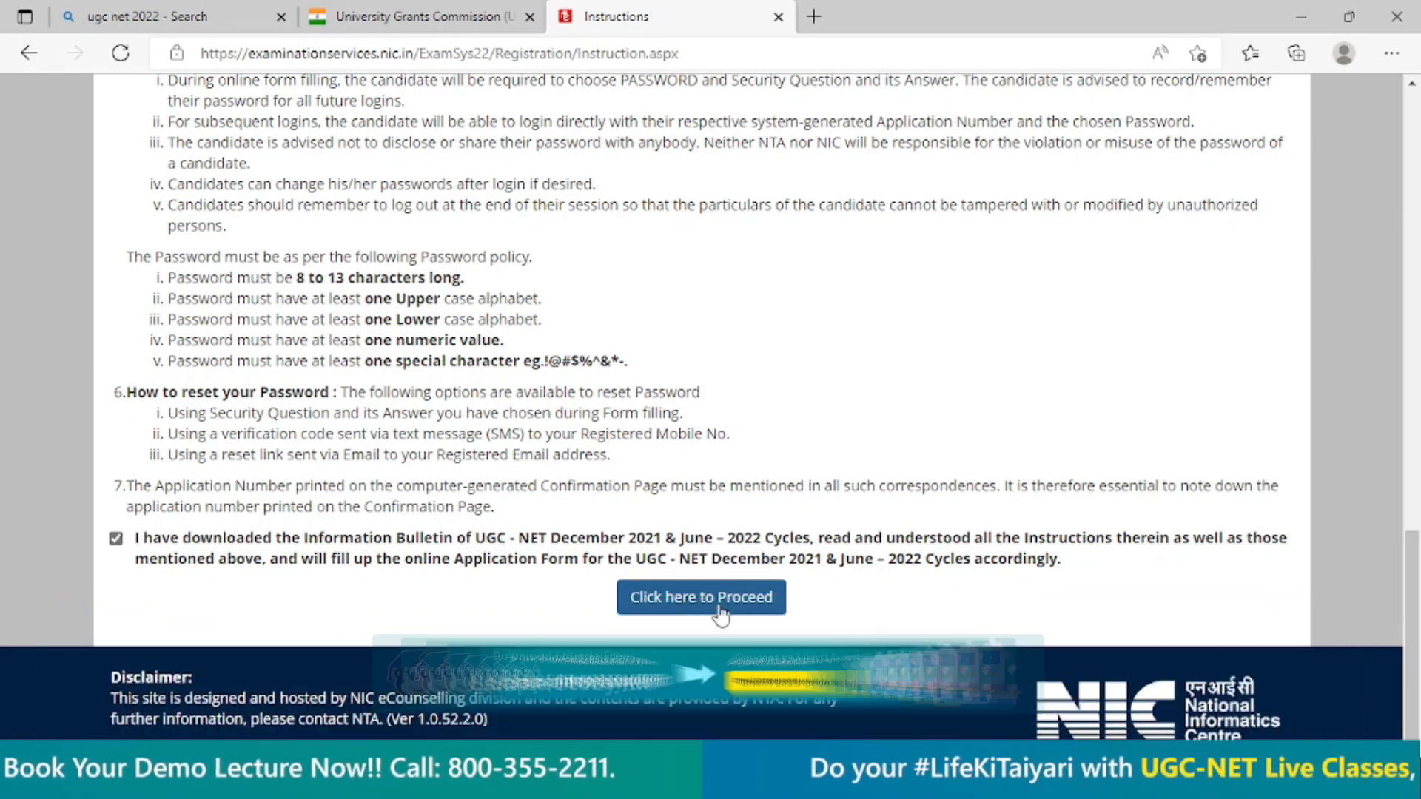
pyautogui.click(720, 609)
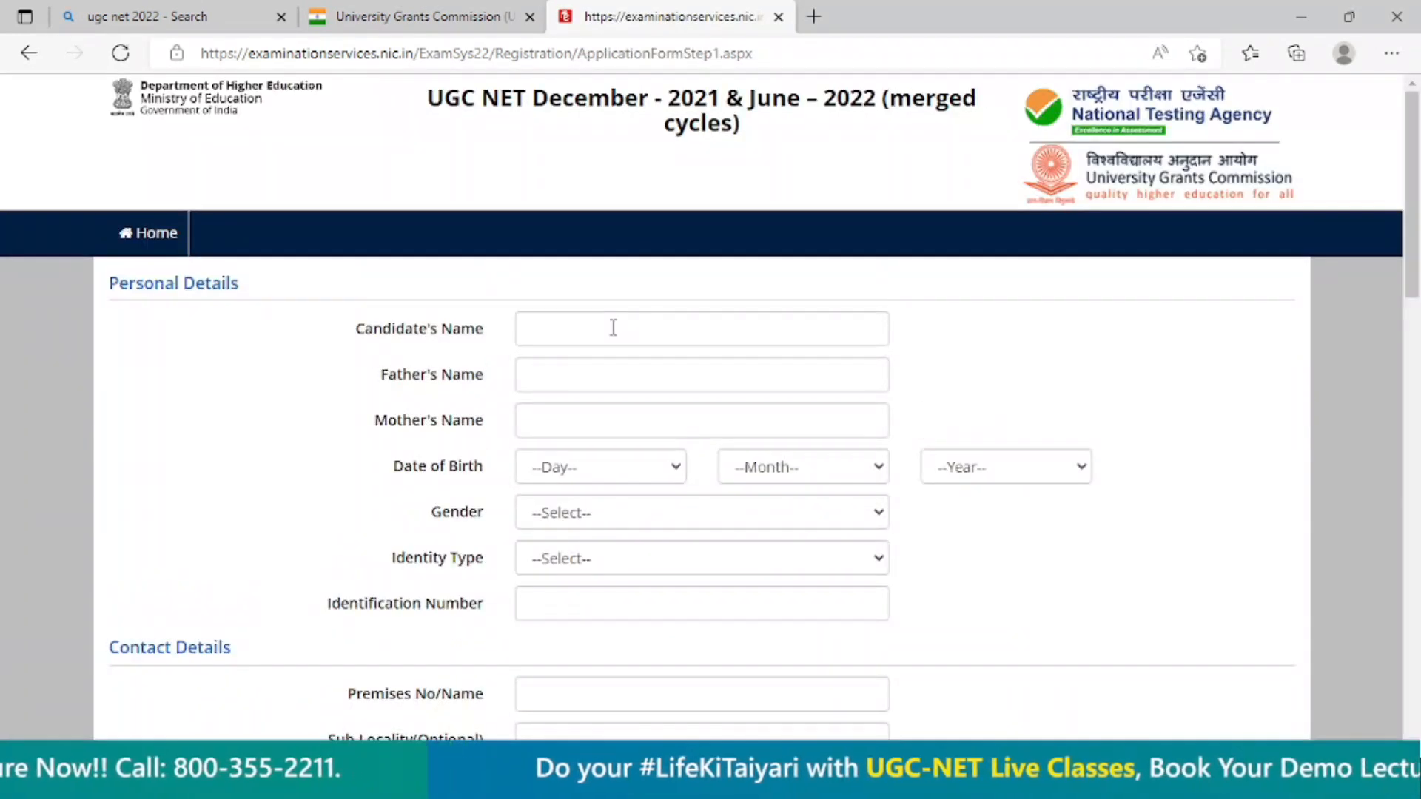
# Enter the candidate's name, father's name and mother's name in the personal details.
pyautogui.click(613, 328)
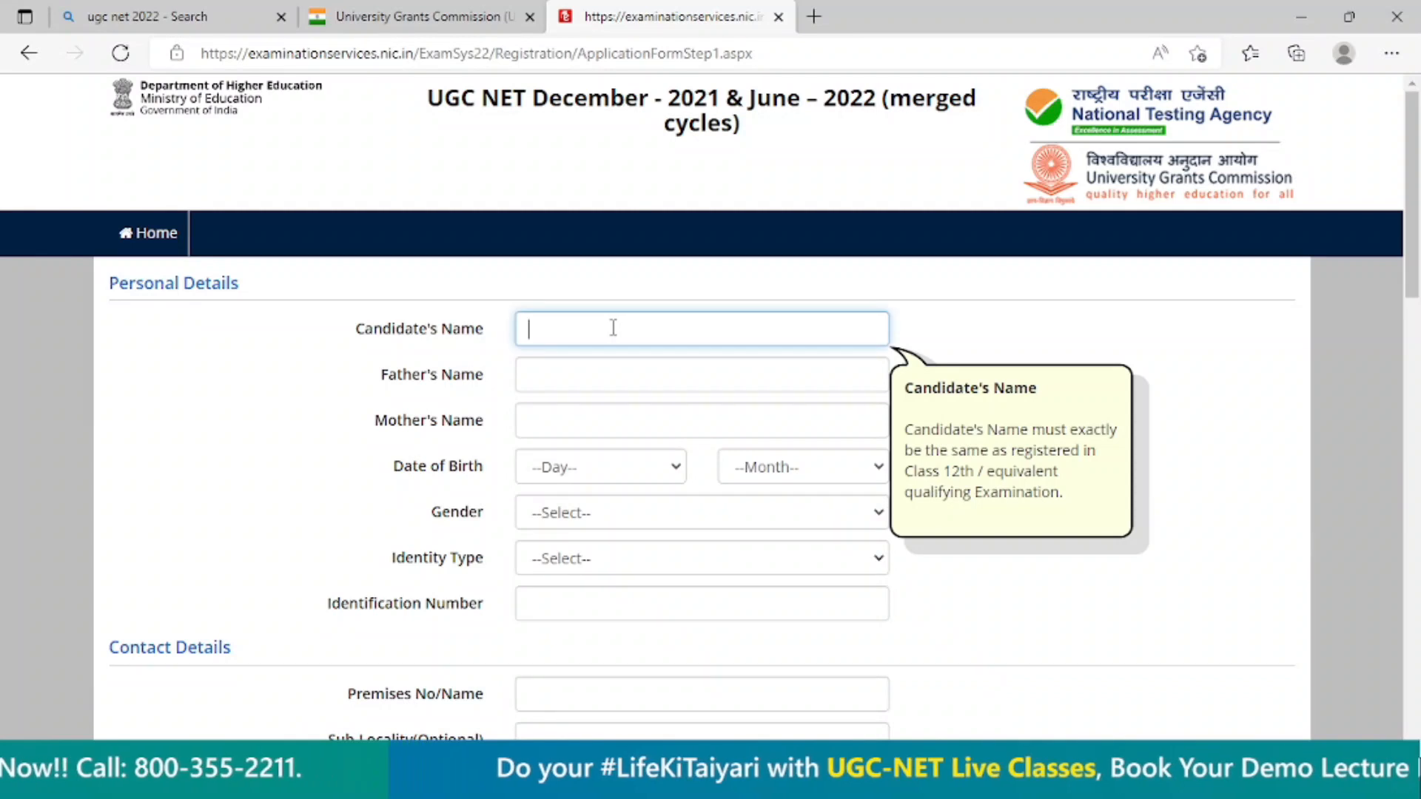
pyautogui.write('Aditys')
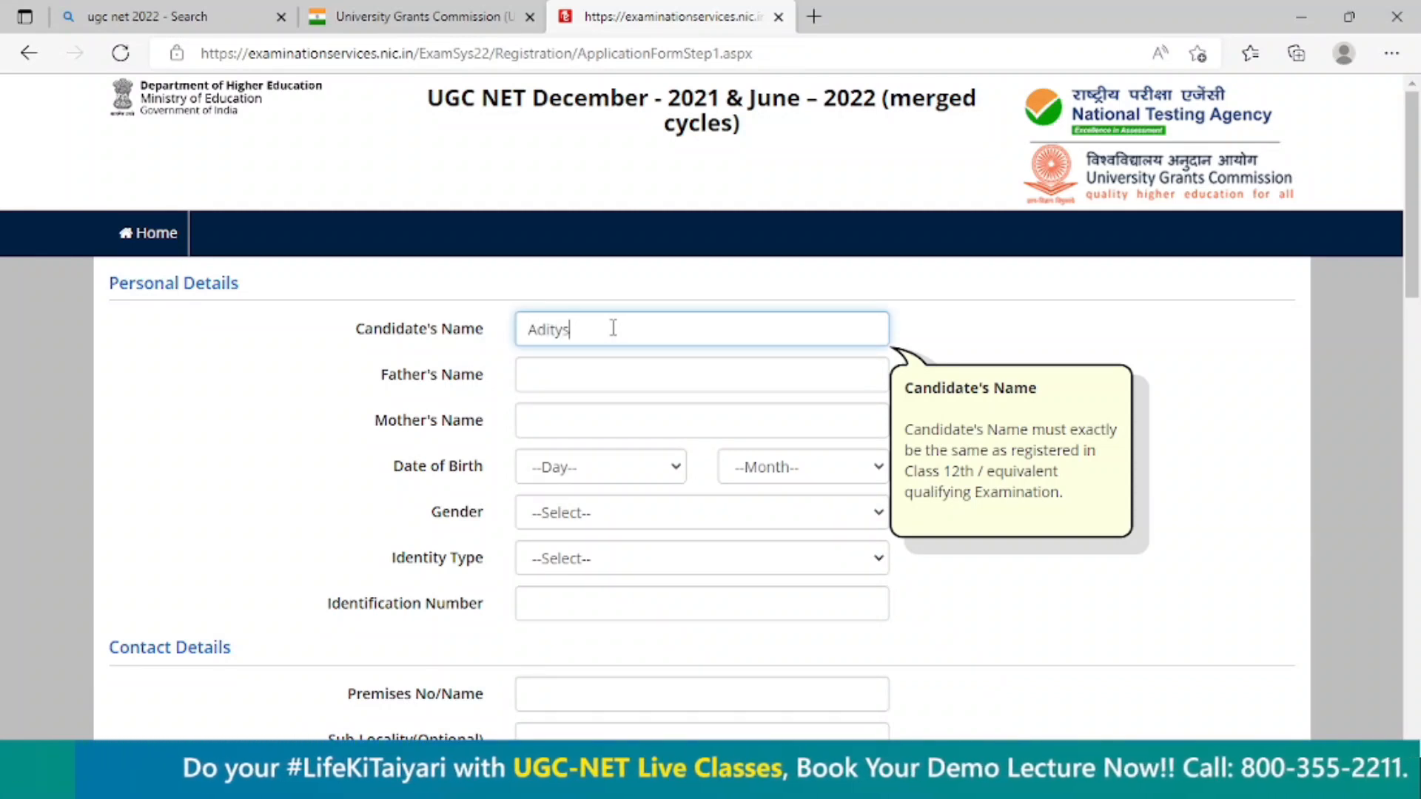
pyautogui.press('BackSpace')
pyautogui.write('a')
pyautogui.press('Tab')
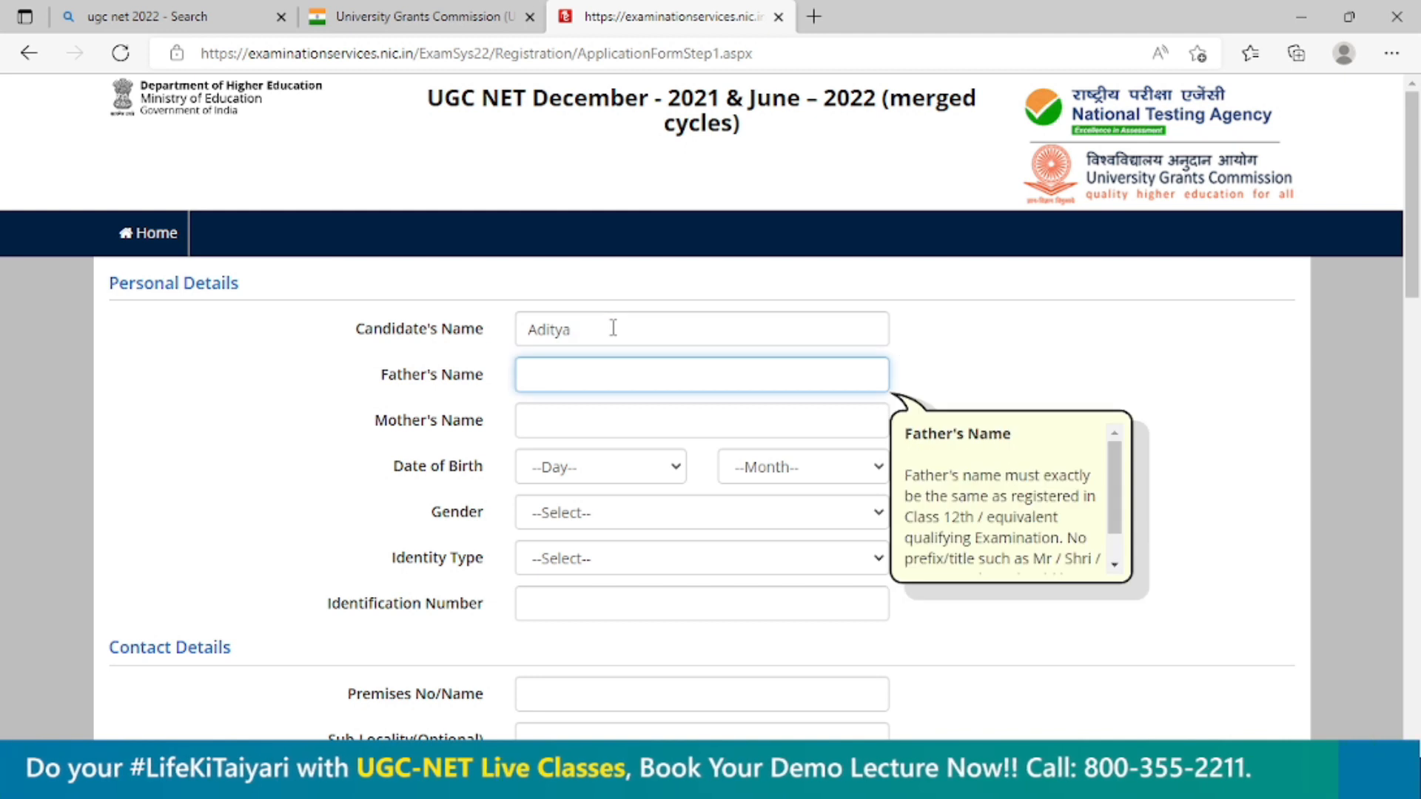
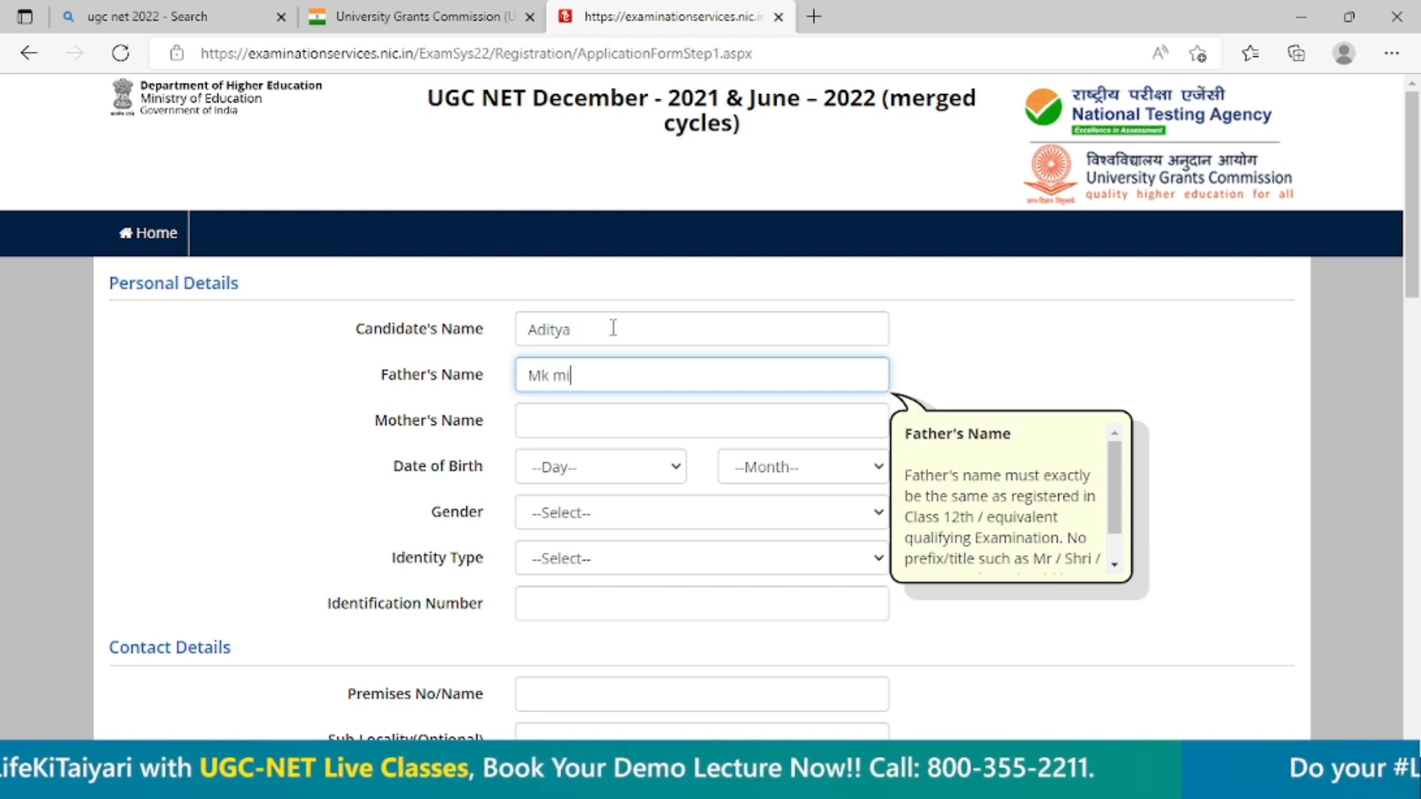
pyautogui.press('Tab')
pyautogui.write('Madhu')
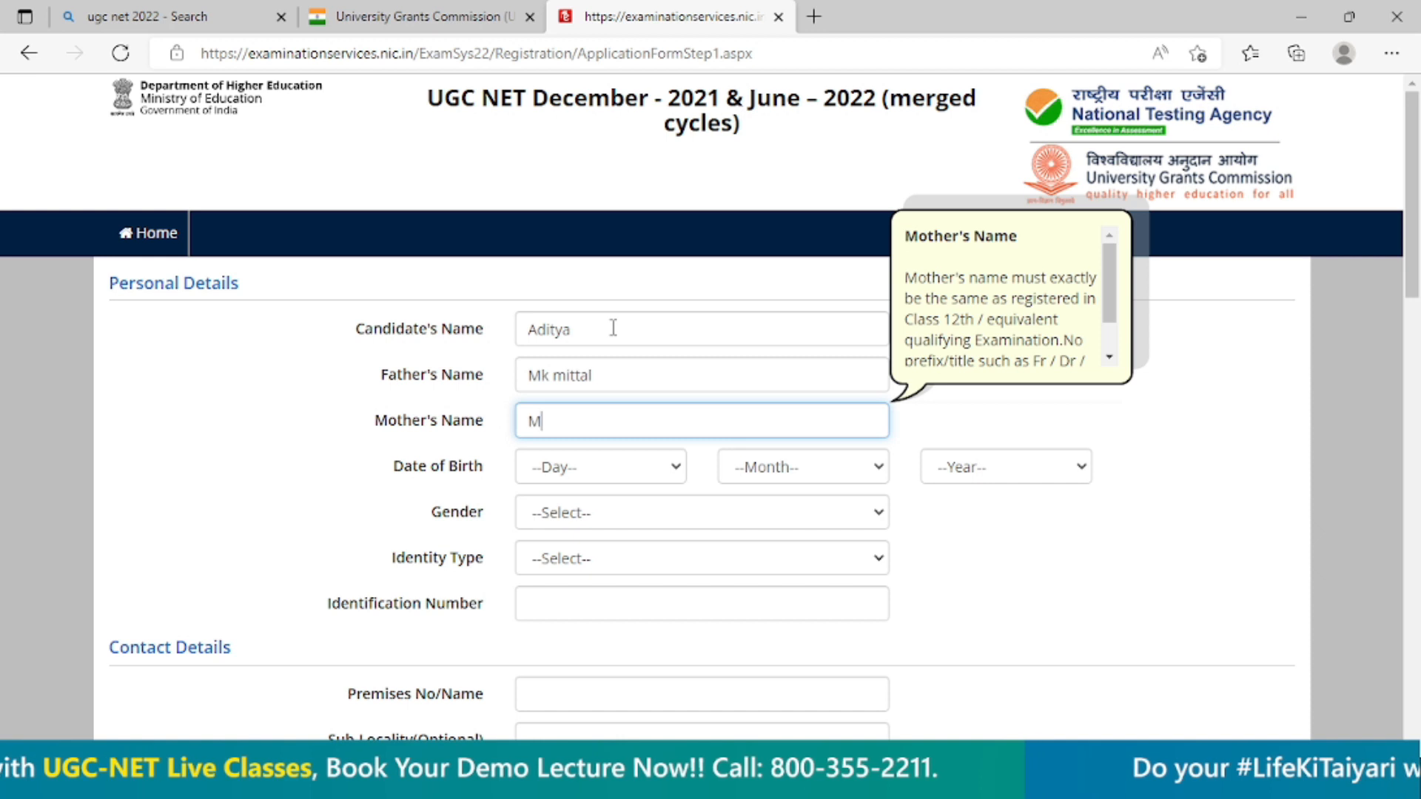
pyautogui.press('Tab')
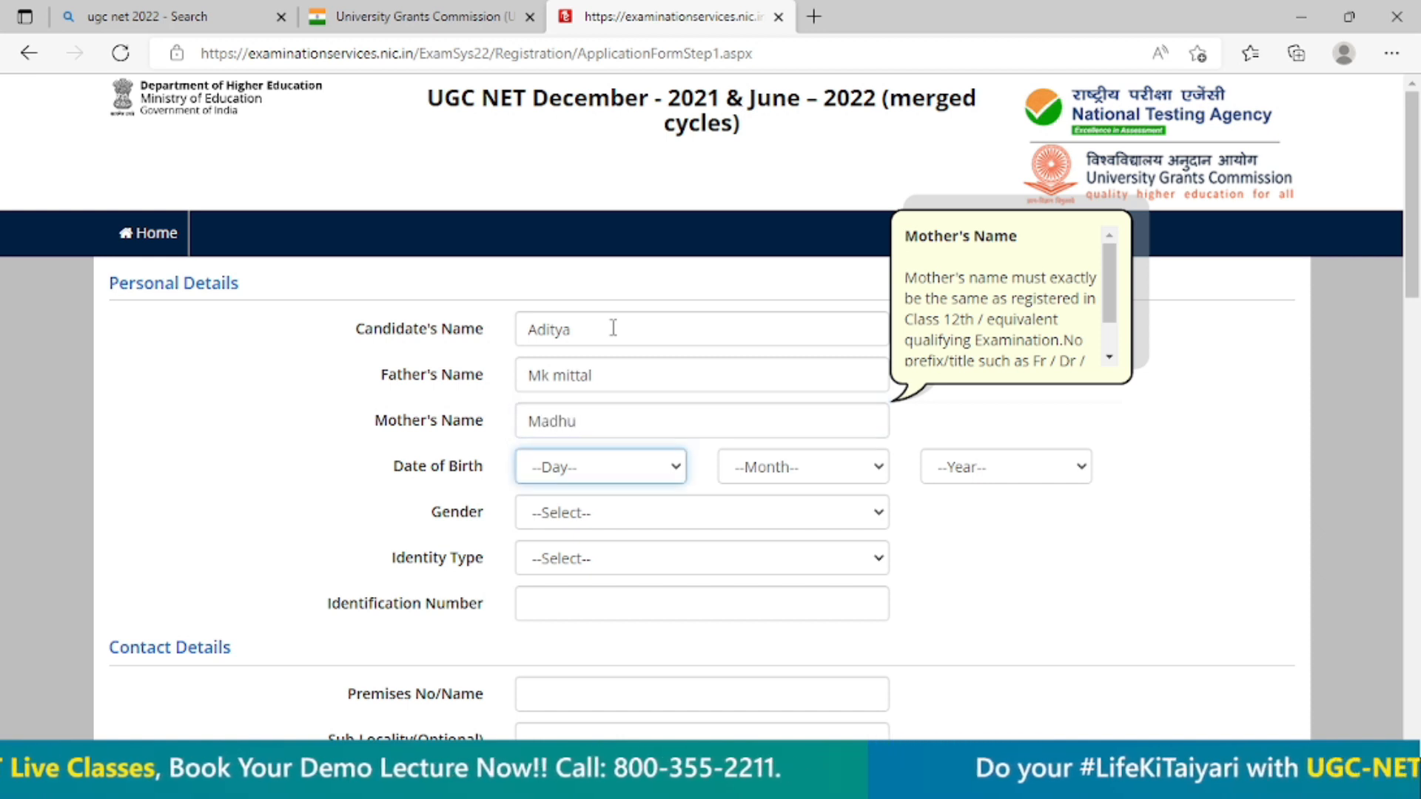
# Select the candidate's day, month and year of birth, and set the gender to Male.
pyautogui.click(621, 478)
pyautogui.click(617, 310)
pyautogui.click(845, 482)
pyautogui.click(740, 326)
pyautogui.click(963, 468)
pyautogui.click(967, 409)
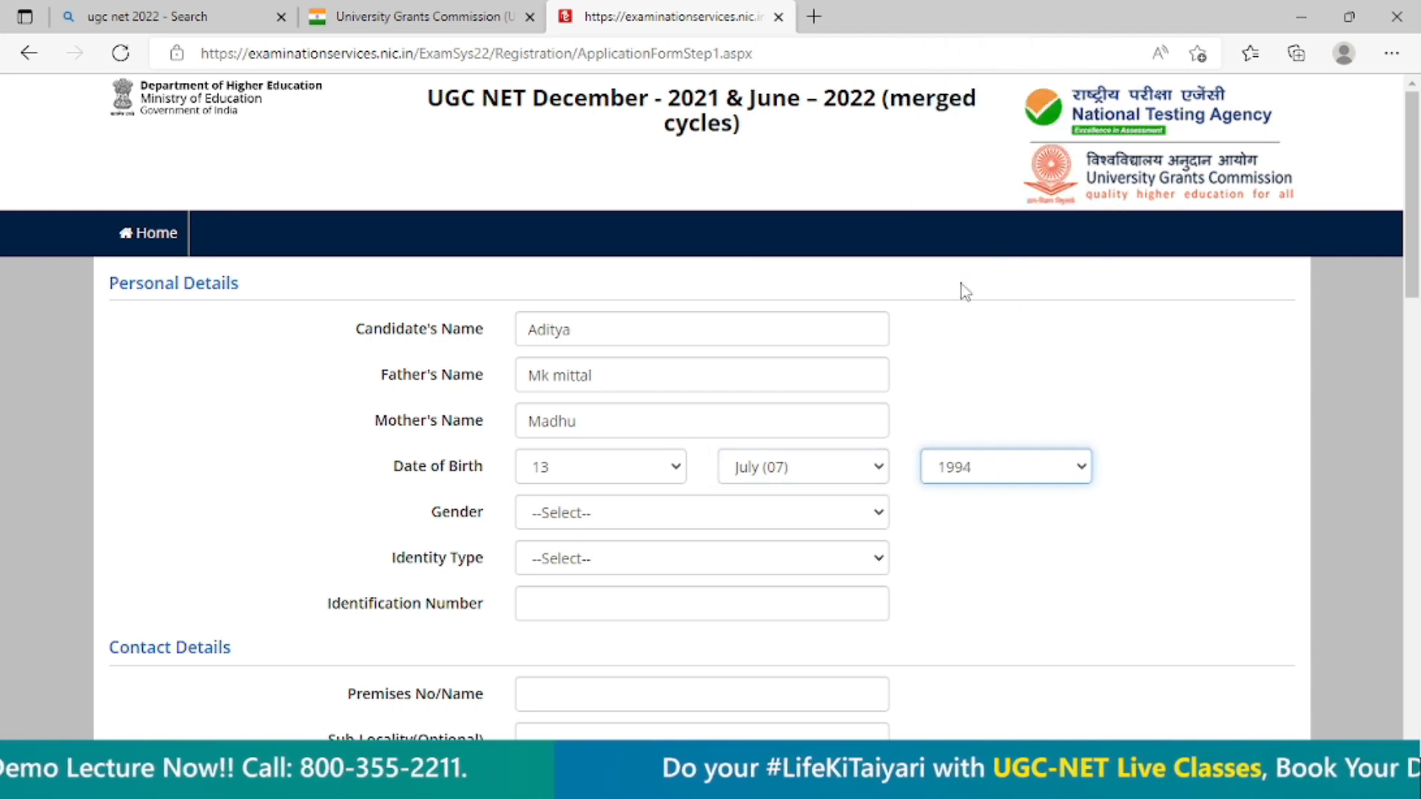
pyautogui.click(997, 461)
pyautogui.click(988, 388)
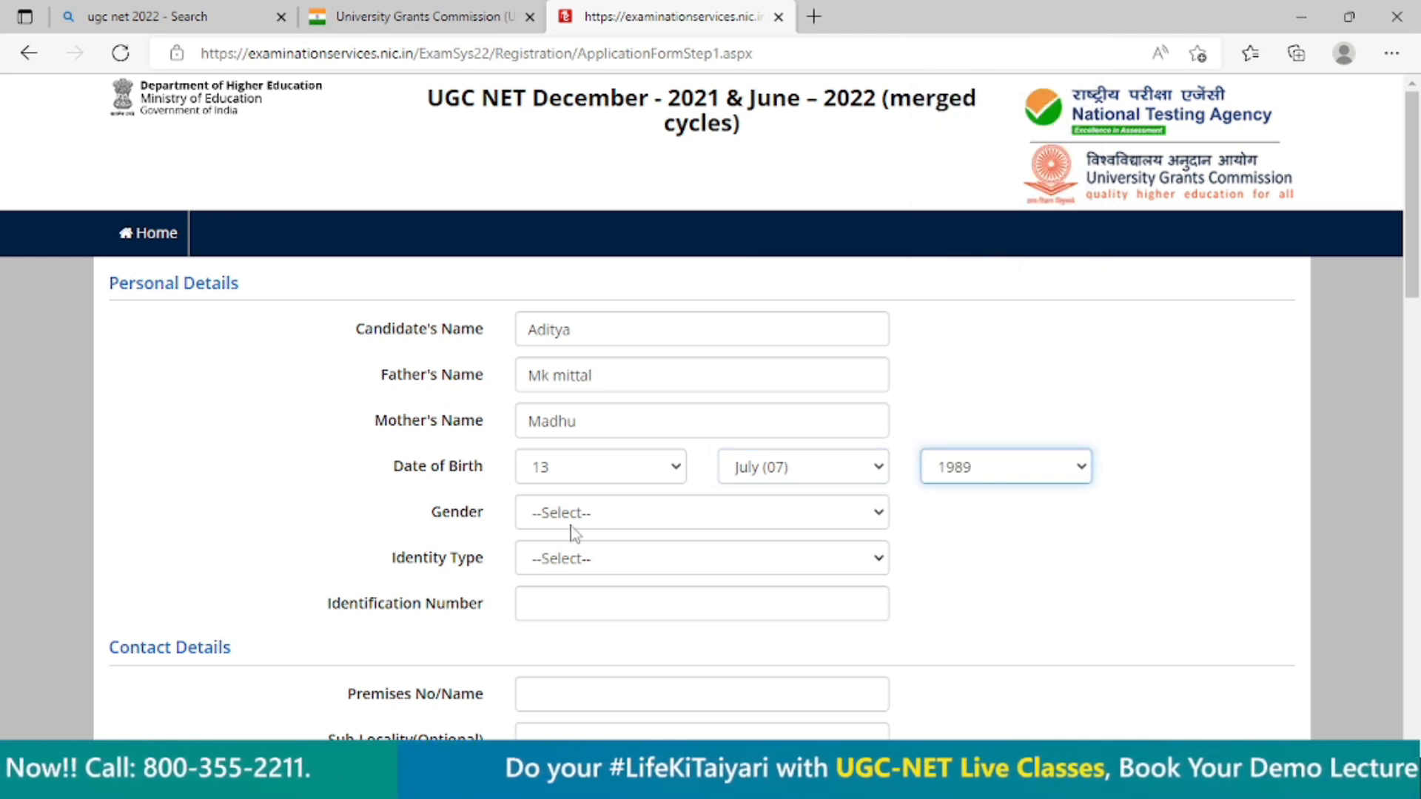
pyautogui.click(588, 518)
pyautogui.click(603, 570)
# Set the identity type to Any Other Valid Govt Identity with photograph and enter the government identity number.
pyautogui.click(611, 557)
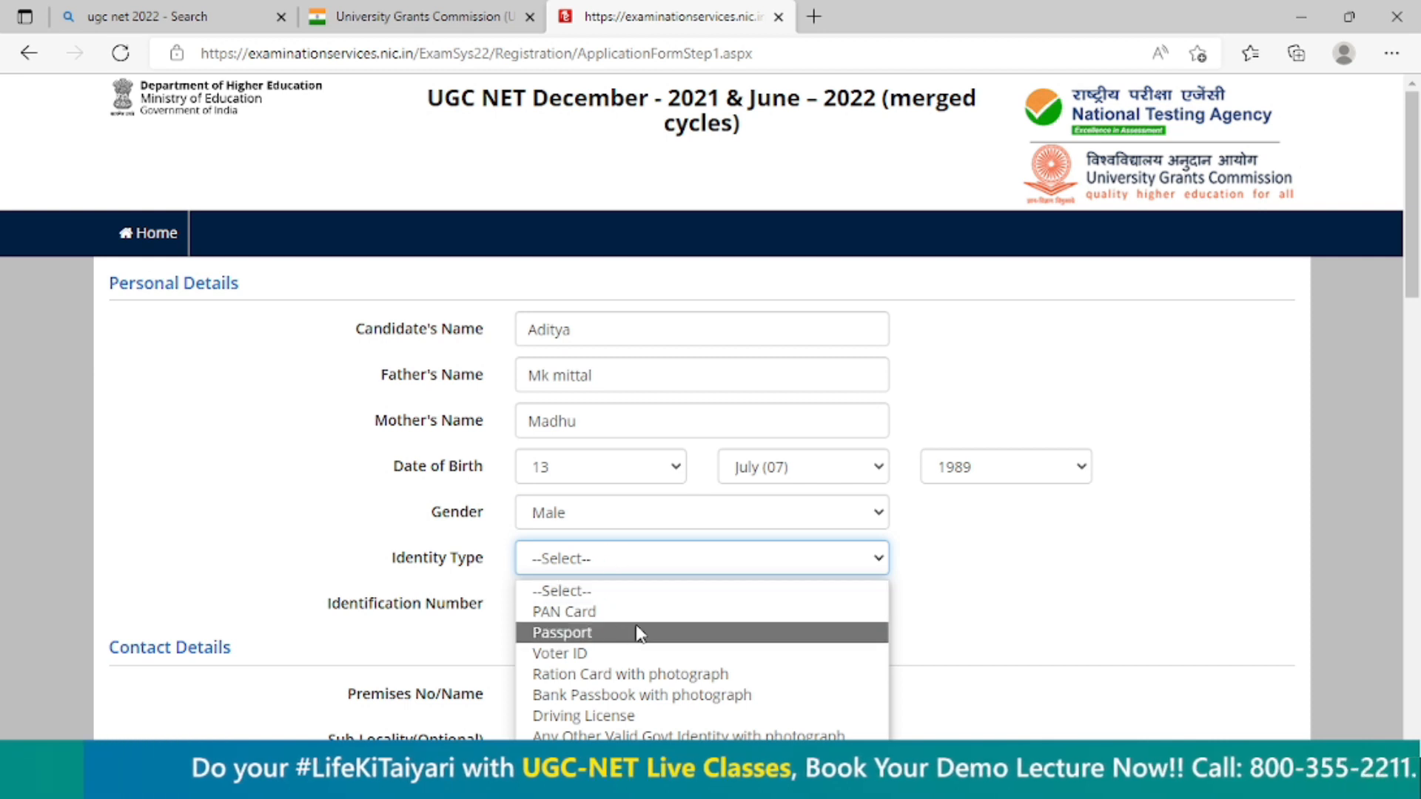
pyautogui.scroll(-1, 1264, 576)
pyautogui.click(783, 455)
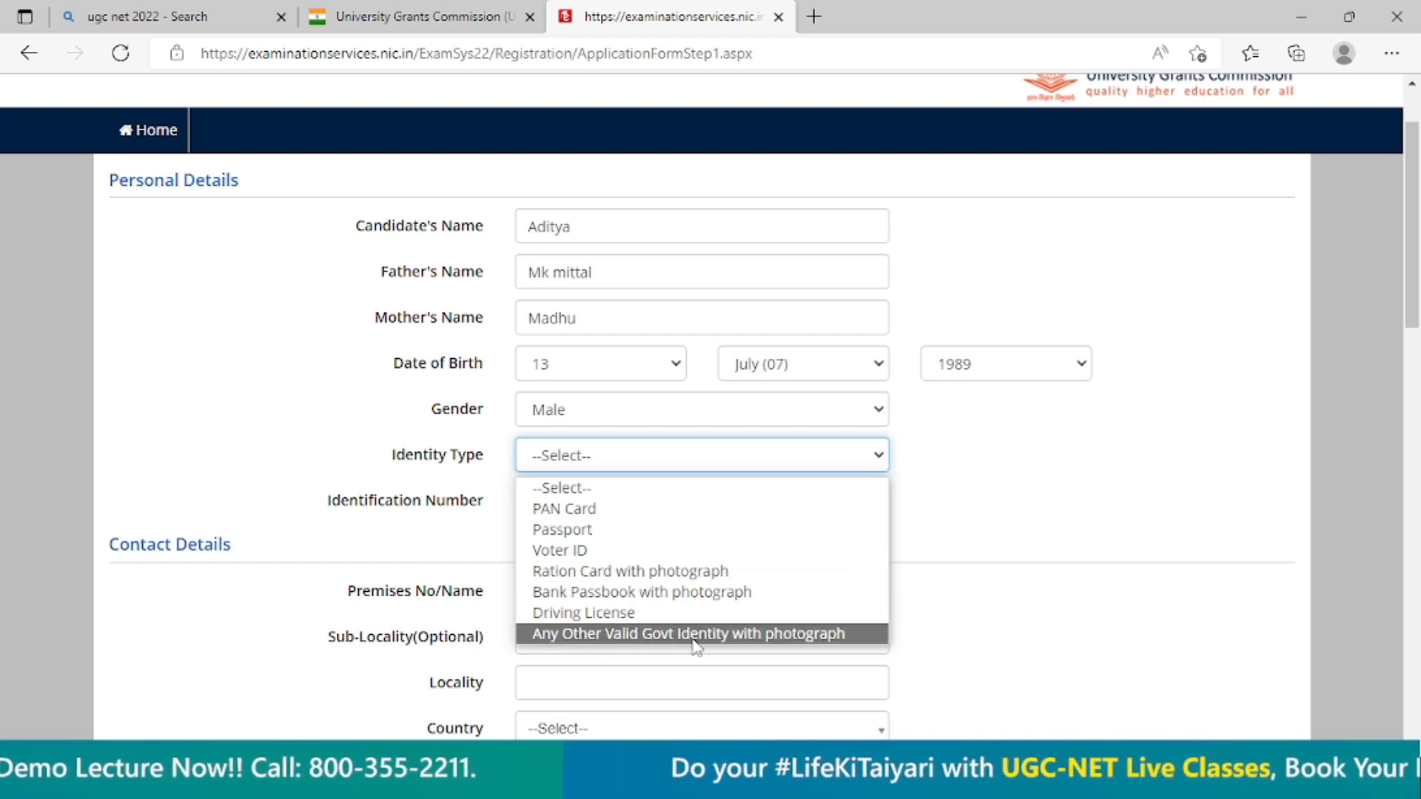
pyautogui.click(751, 635)
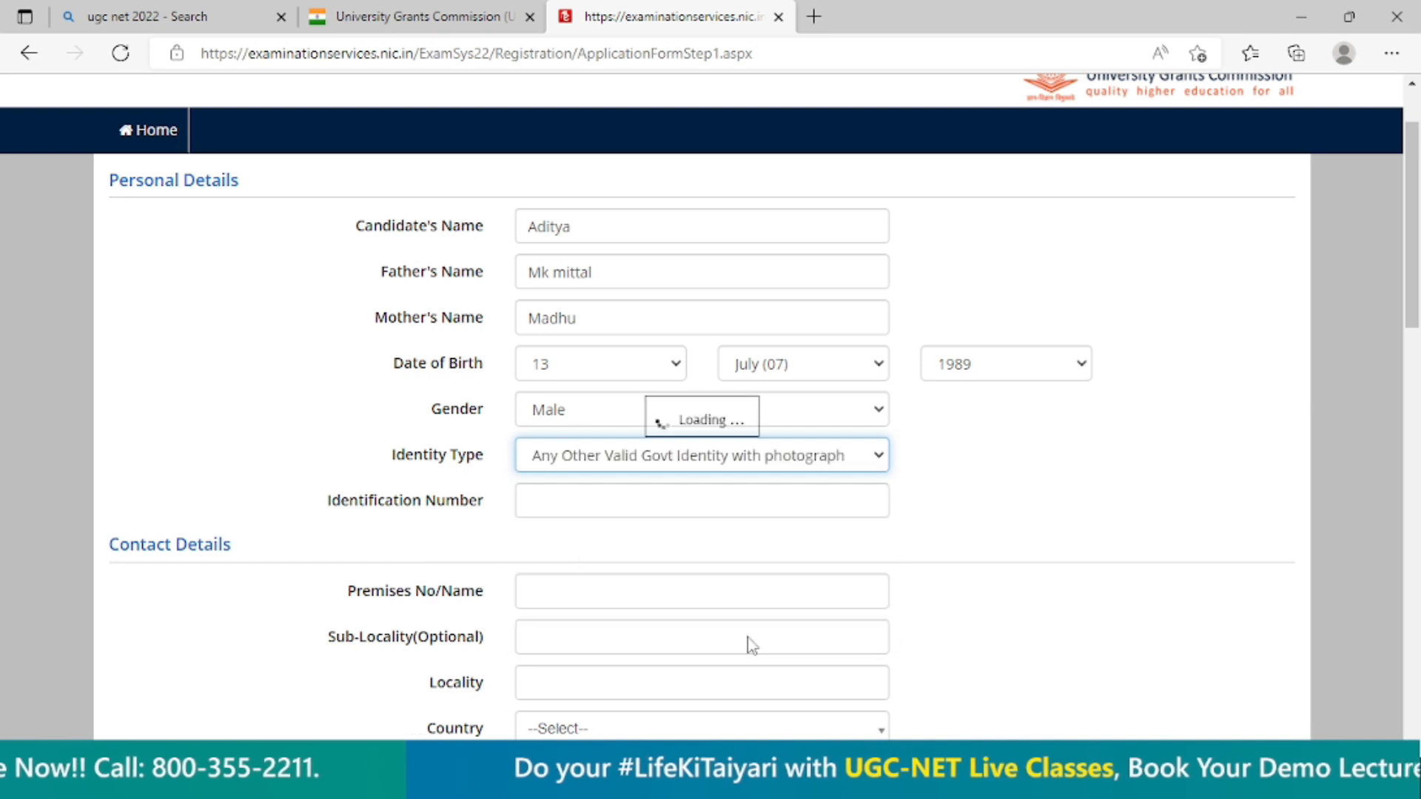
pyautogui.click(639, 497)
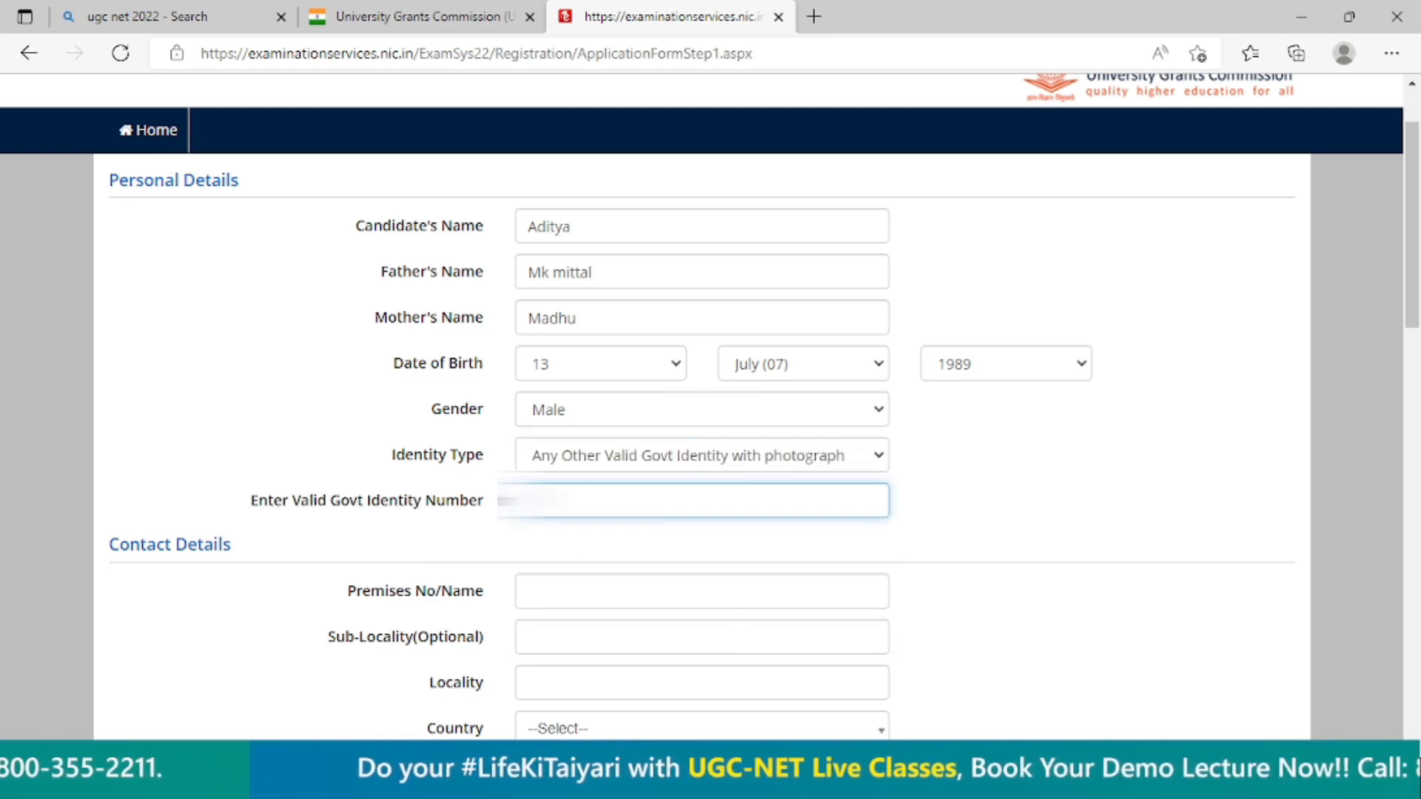
pyautogui.write('1234567')
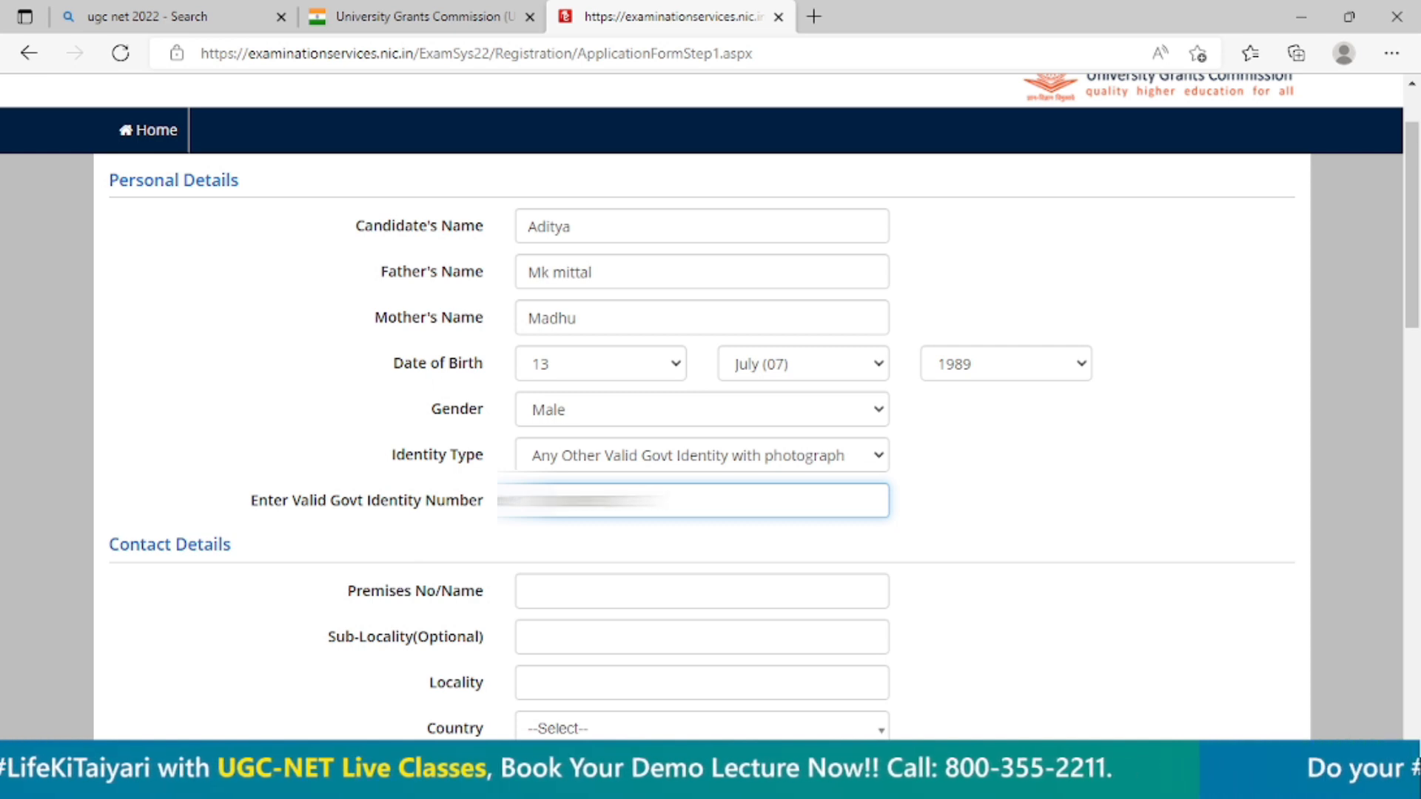
# Enter the premises number and the sub-locality in the contact details.
pyautogui.scroll(-3, 603, 365)
pyautogui.click(560, 387)
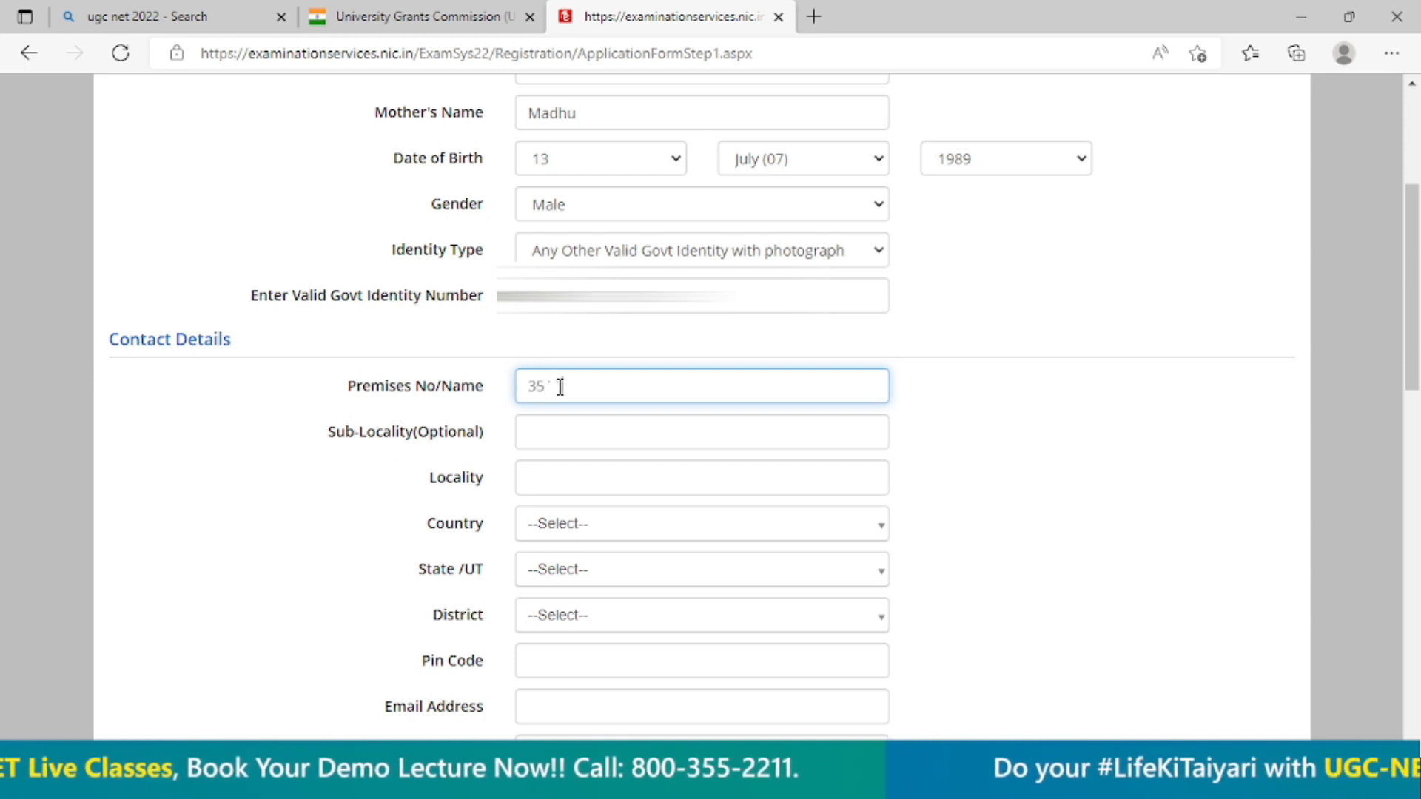
pyautogui.press('Tab')
pyautogui.press('Tab')
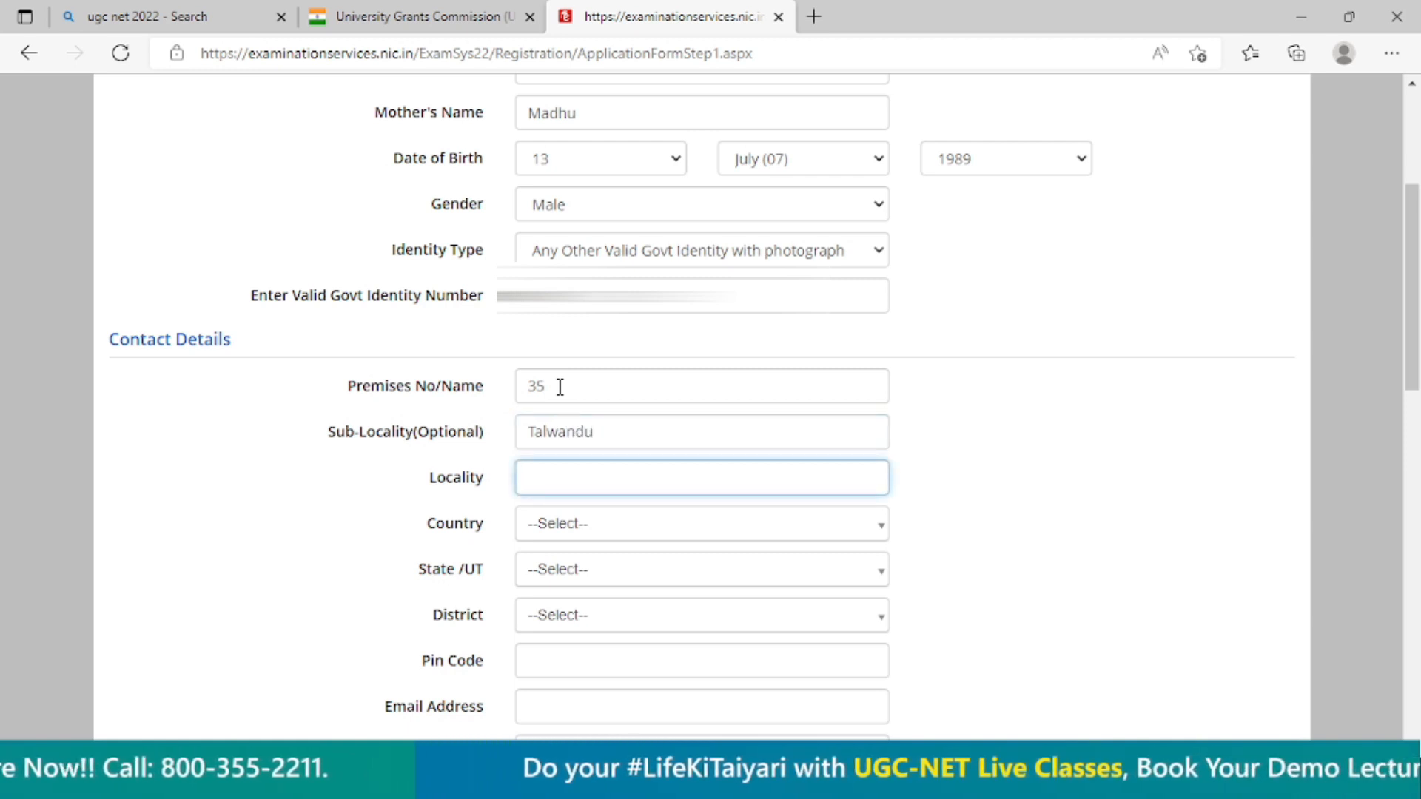
# Enter the locality and correct the spelling of the sub-locality in the contact details.
pyautogui.write('Oo')
pyautogui.press('BackSpace')
pyautogui.press('BackSpace')
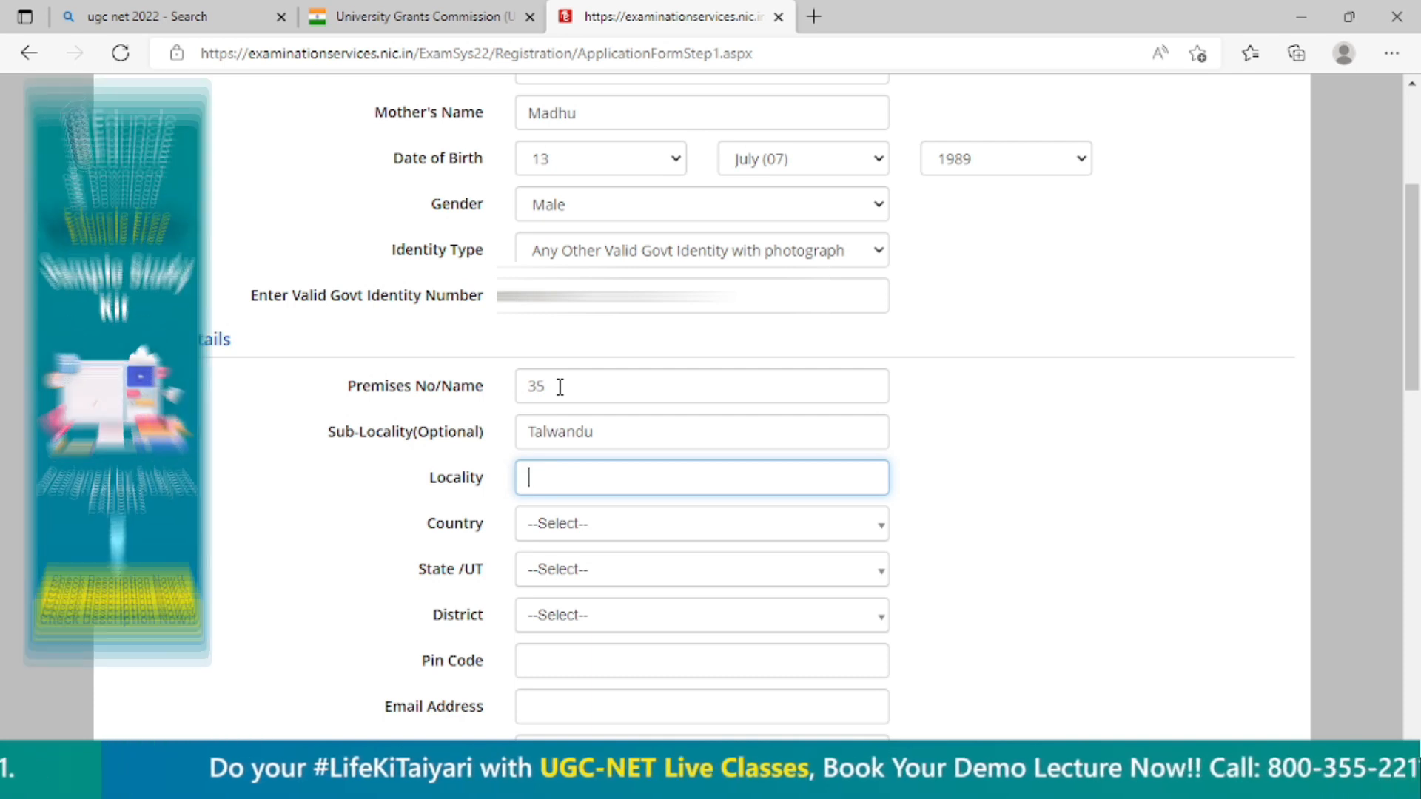
pyautogui.write('Talwand')
pyautogui.write('i')
pyautogui.click(641, 435)
pyautogui.write('Talwandu')
pyautogui.press('BackSpace')
pyautogui.write('i')
# Set the contact address country to India.
pyautogui.scroll(-1, 648, 473)
pyautogui.click(620, 437)
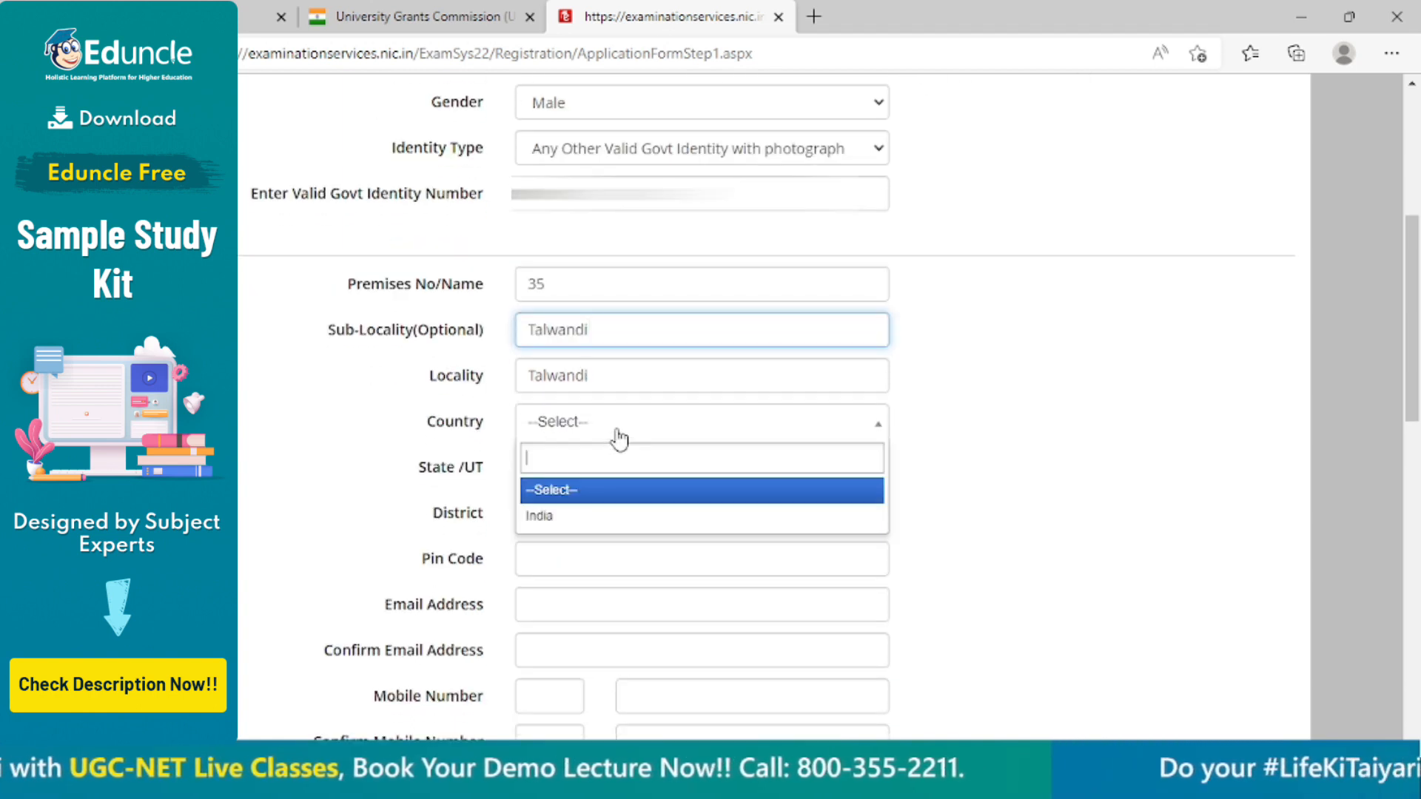
pyautogui.click(589, 516)
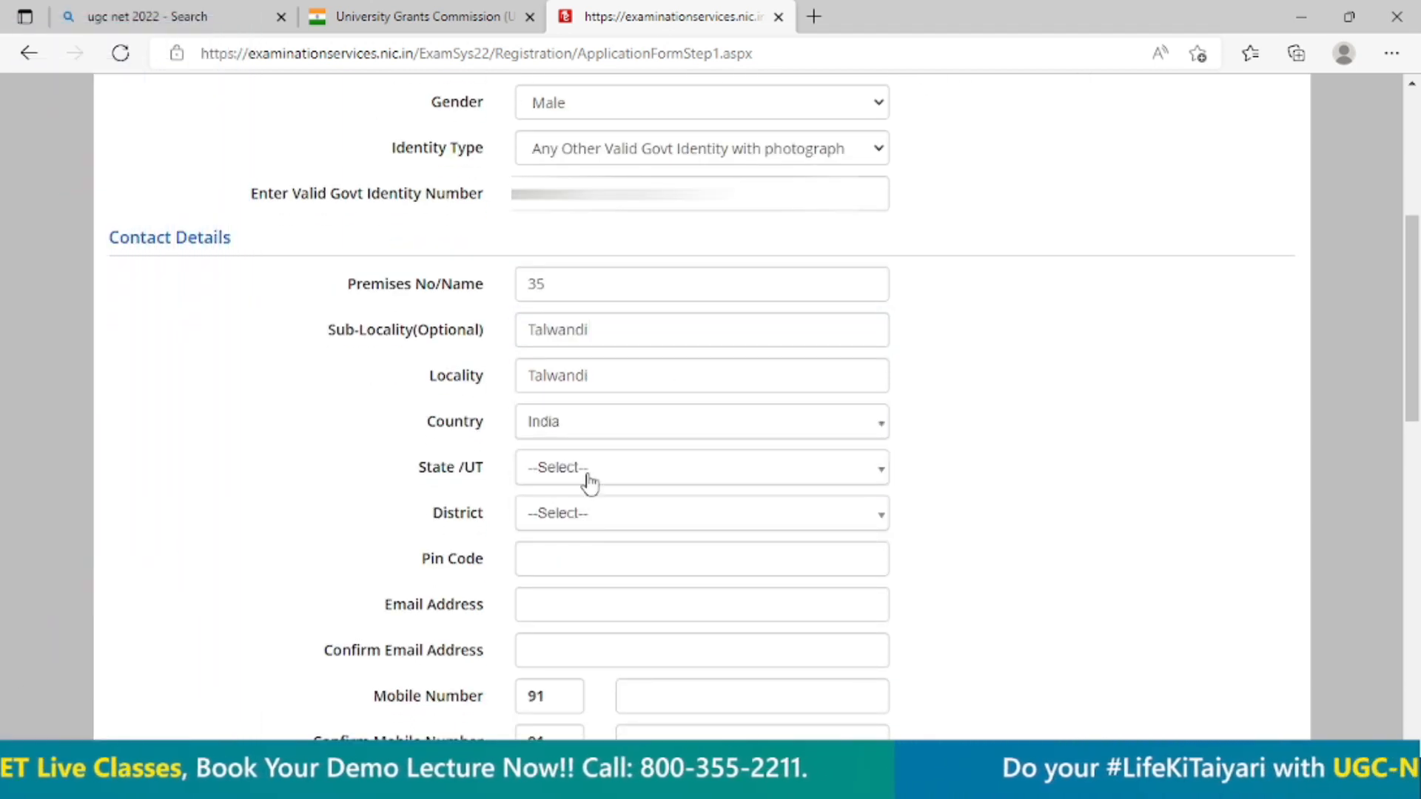
# Set the contact address state to Kerala and the district to Kasaragod.
pyautogui.click(590, 484)
pyautogui.scroll(-3, 641, 607)
pyautogui.scroll(-1, 1106, 616)
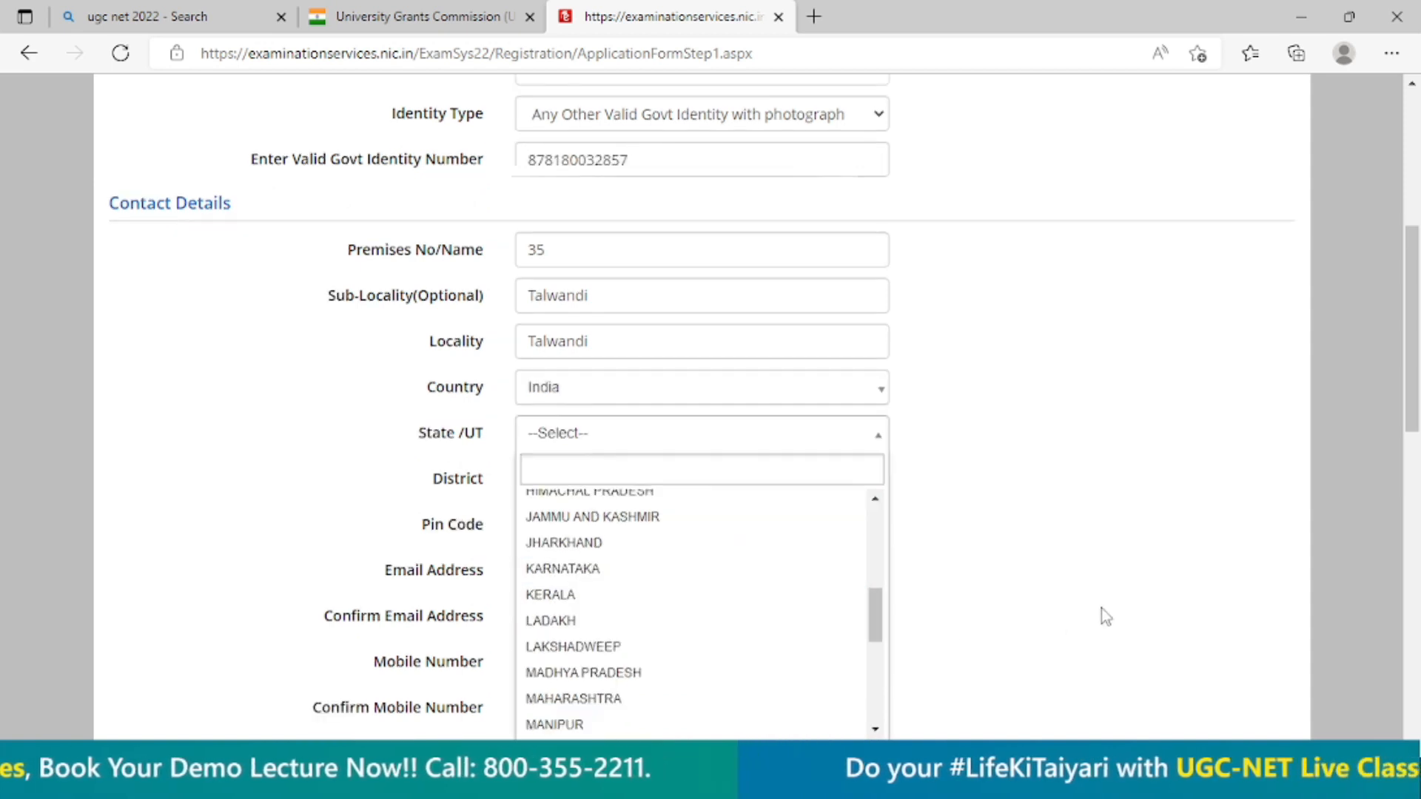
pyautogui.scroll(-2, 1106, 617)
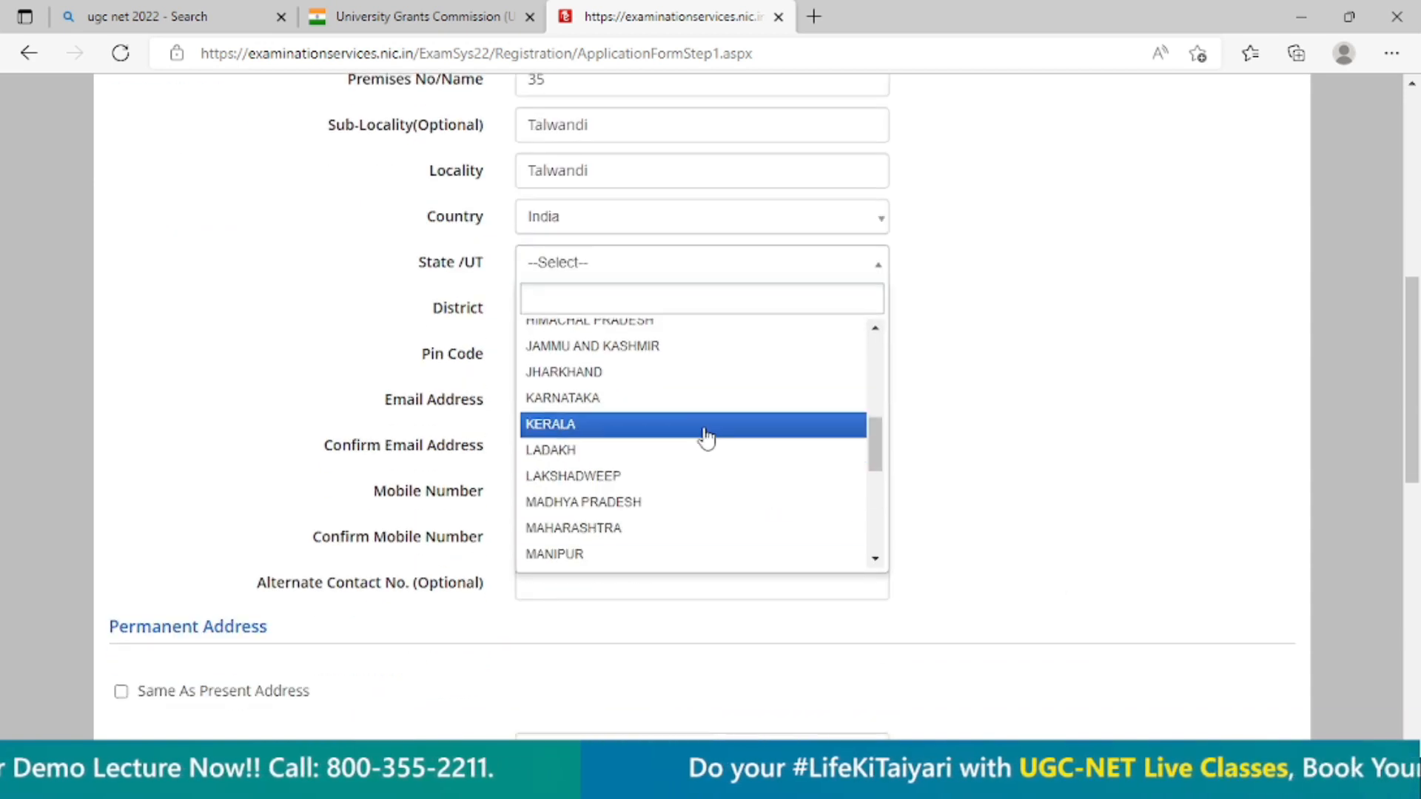
pyautogui.click(705, 435)
pyautogui.click(587, 315)
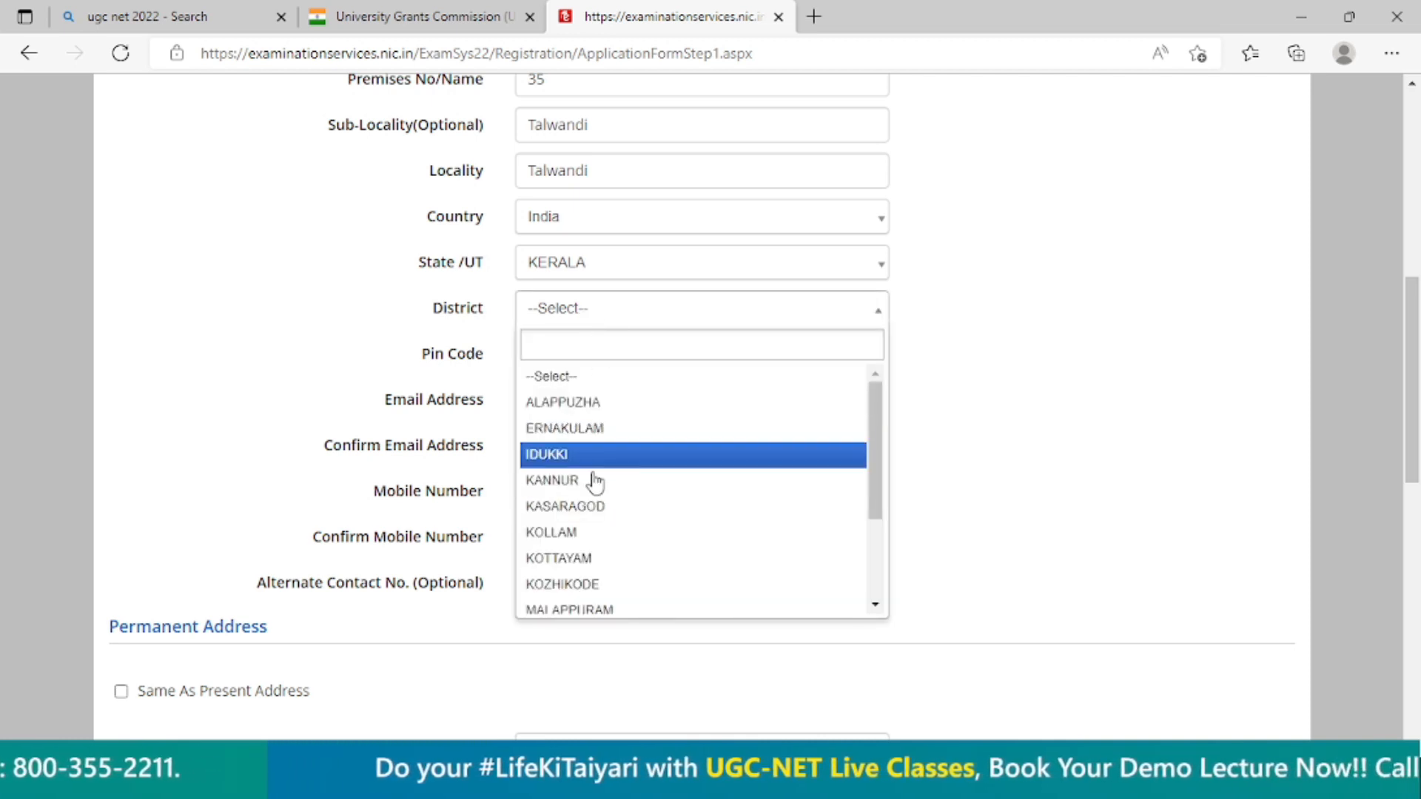
pyautogui.click(589, 510)
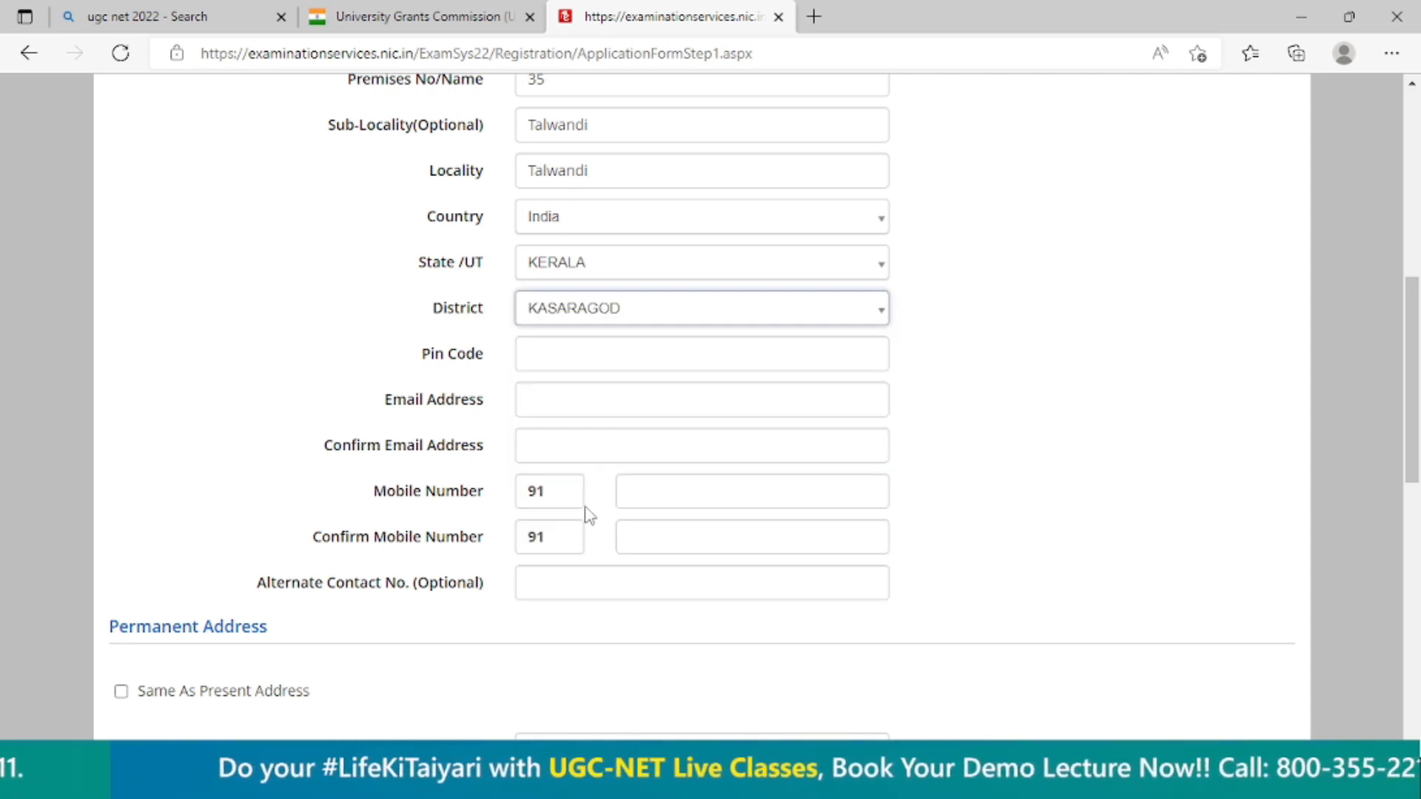
pyautogui.click(565, 366)
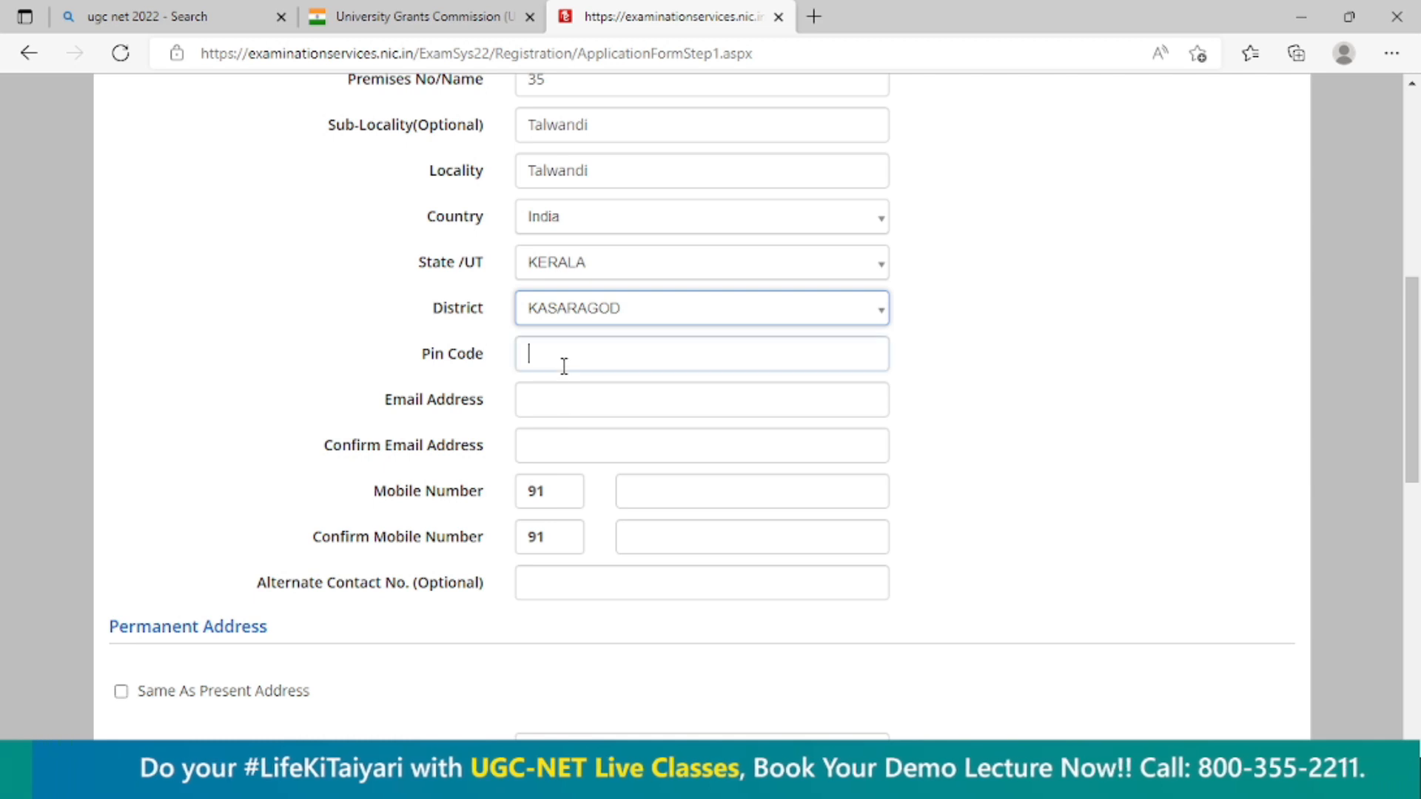
# Change the contact address state to Rajasthan.
pyautogui.click(590, 273)
pyautogui.scroll(3, 596, 467)
pyautogui.scroll(-4, 596, 468)
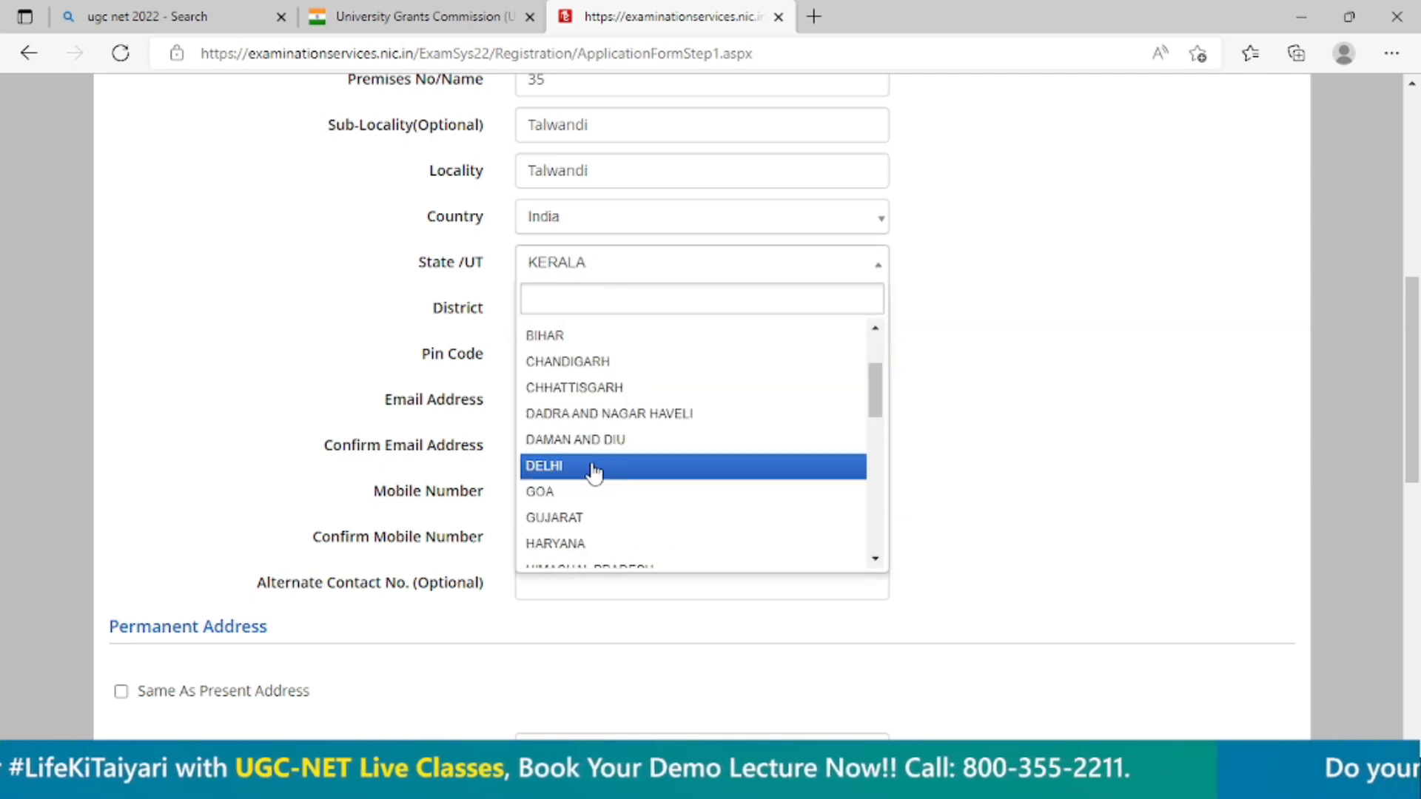
pyautogui.scroll(-1, 580, 543)
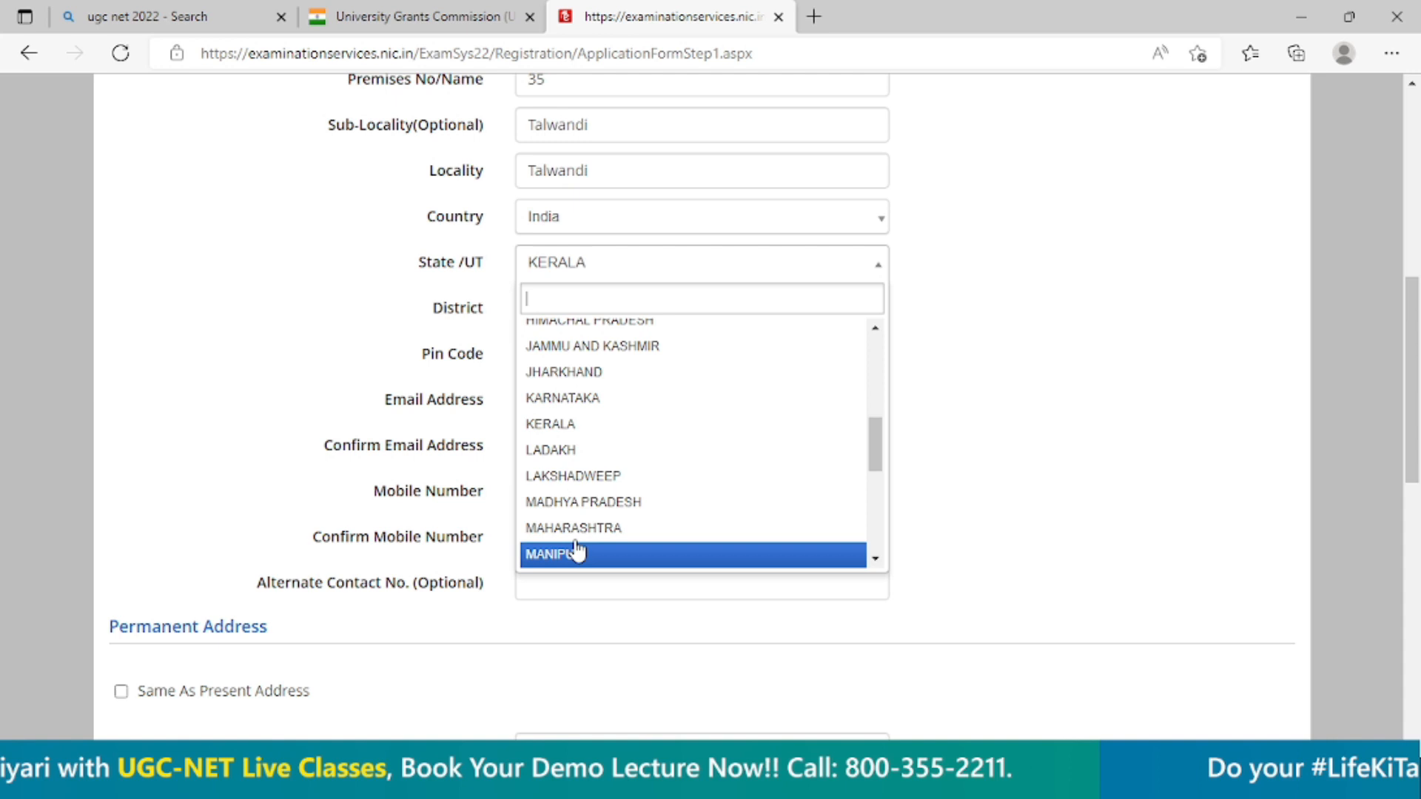
pyautogui.scroll(-4, 573, 494)
pyautogui.click(576, 489)
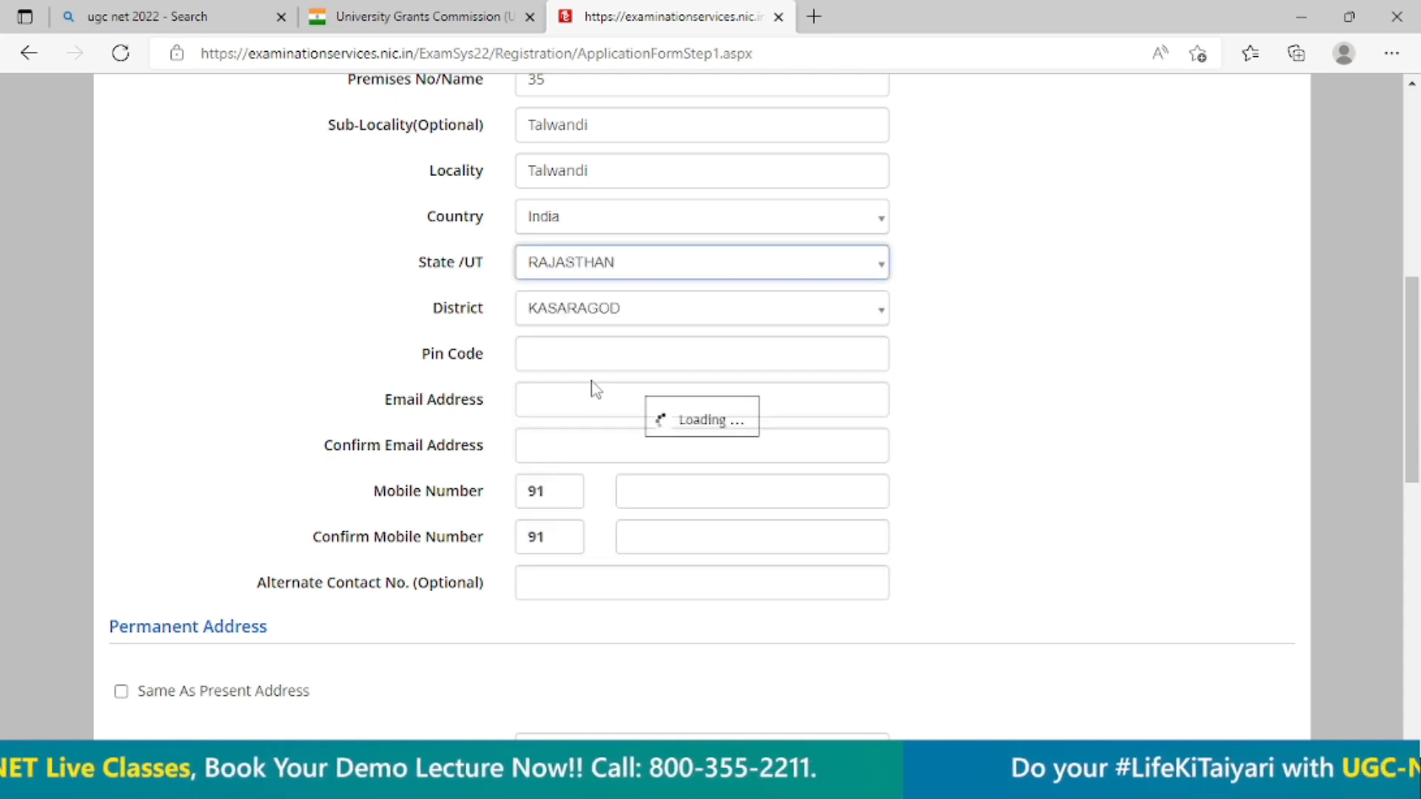
# Set the contact address district to Kota and enter the postal pin code.
pyautogui.click(612, 314)
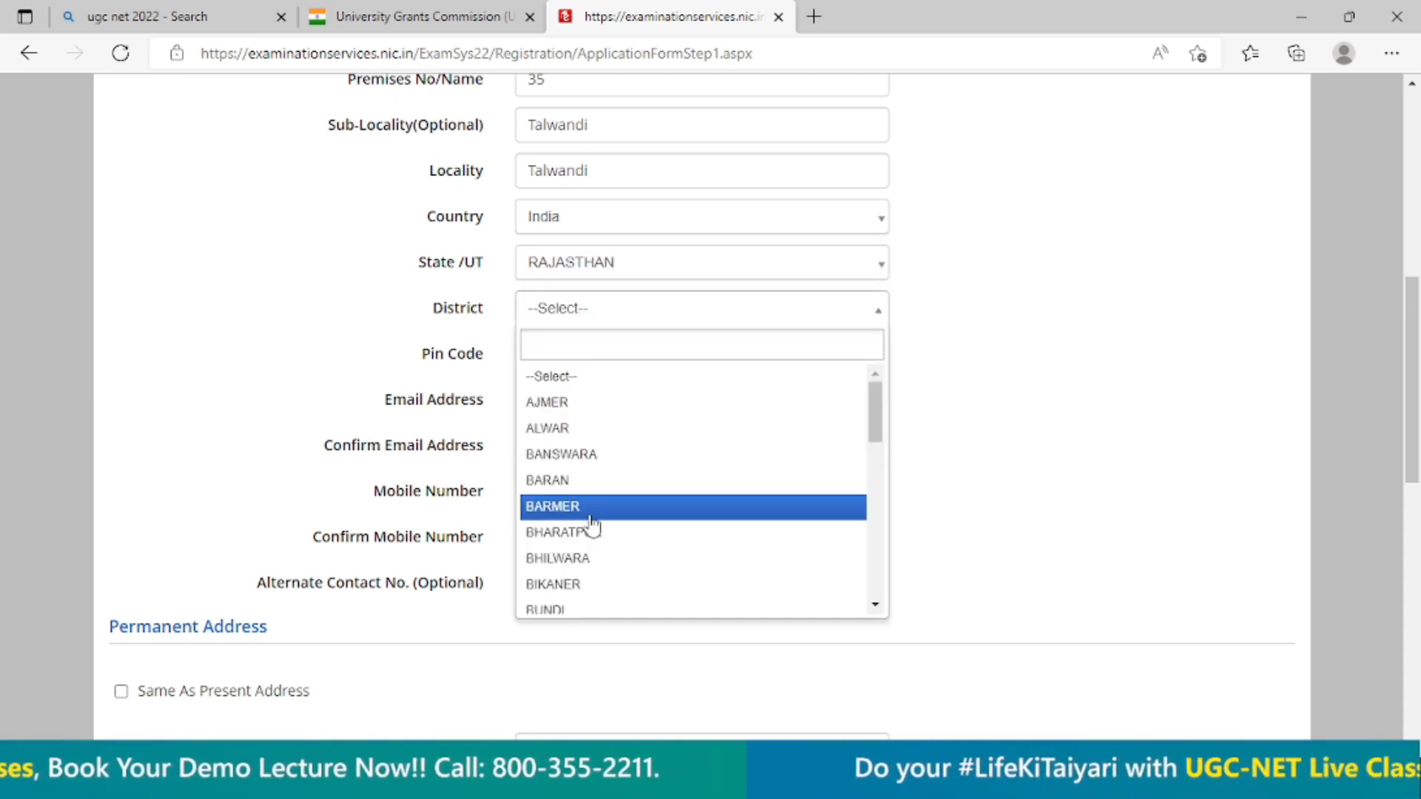
pyautogui.write('k')
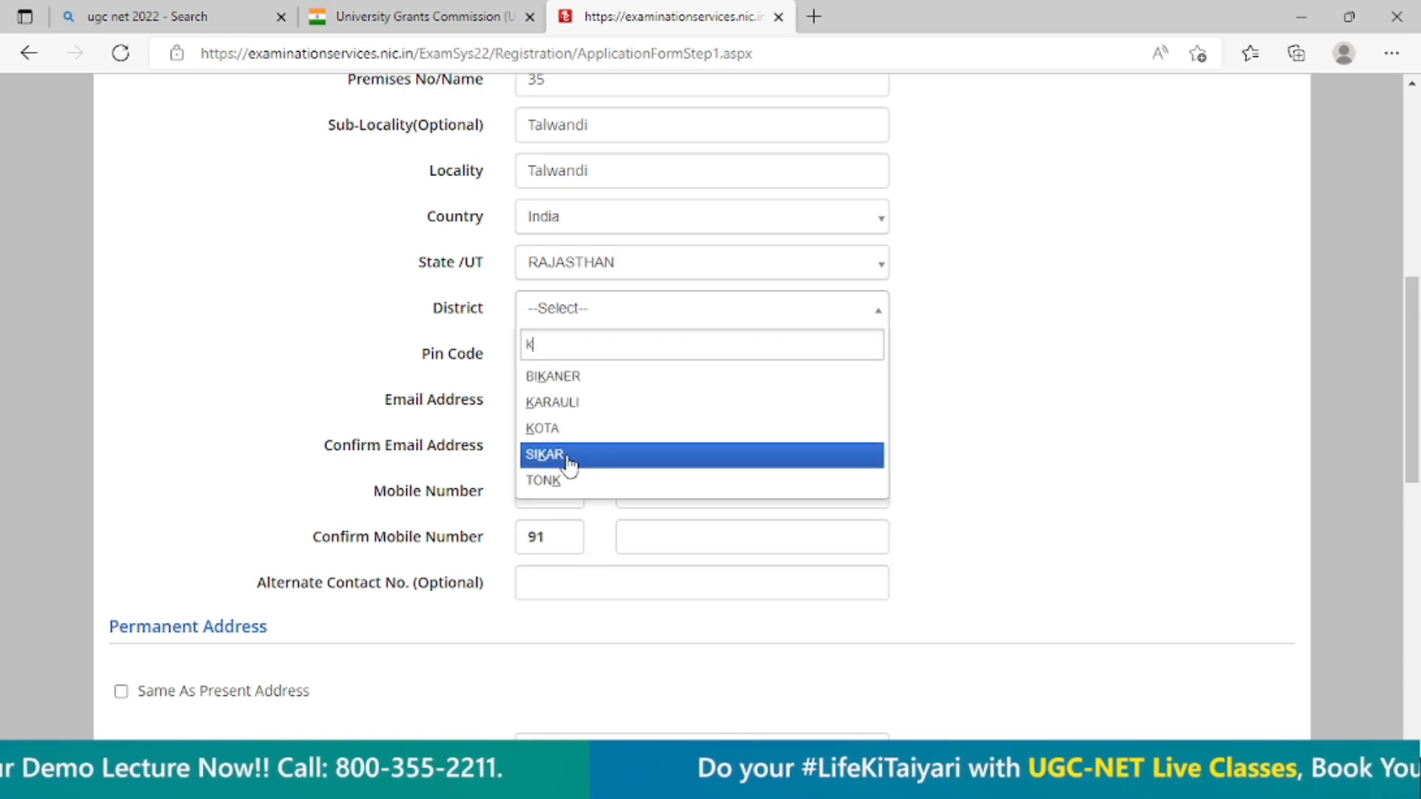
pyautogui.click(574, 426)
pyautogui.click(581, 361)
pyautogui.write('324005')
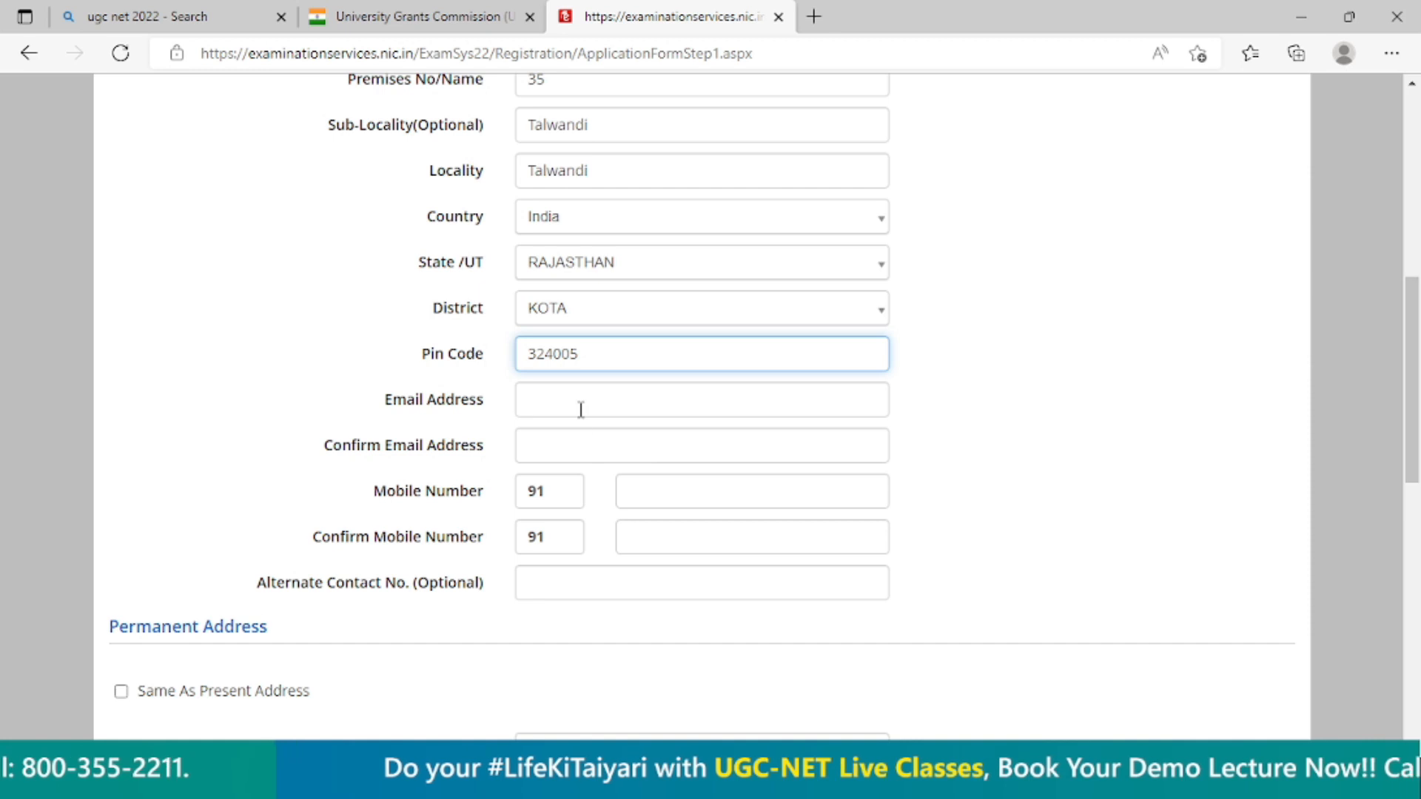
# Enter the candidate's email address and repeat it in the email confirmation.
pyautogui.click(581, 409)
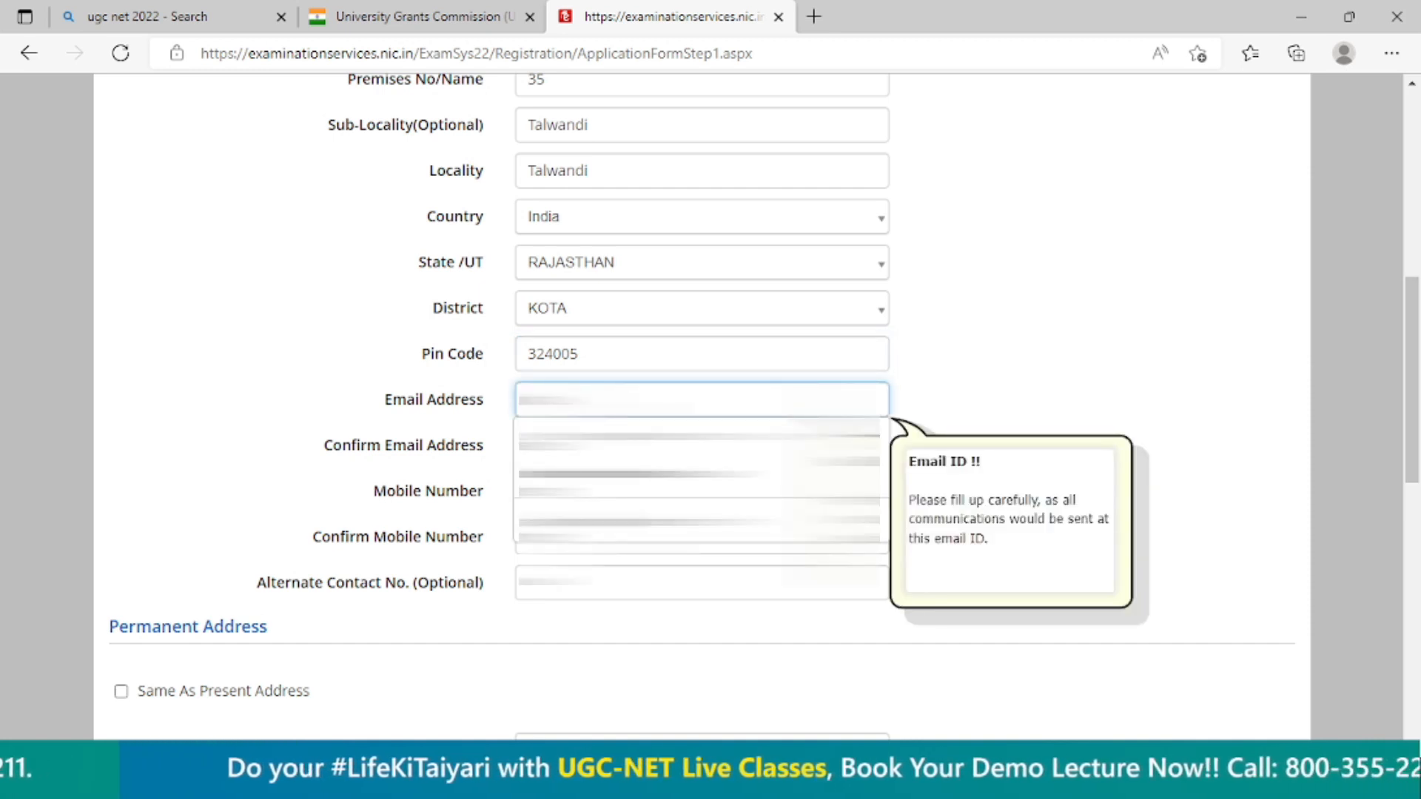
pyautogui.write('...')
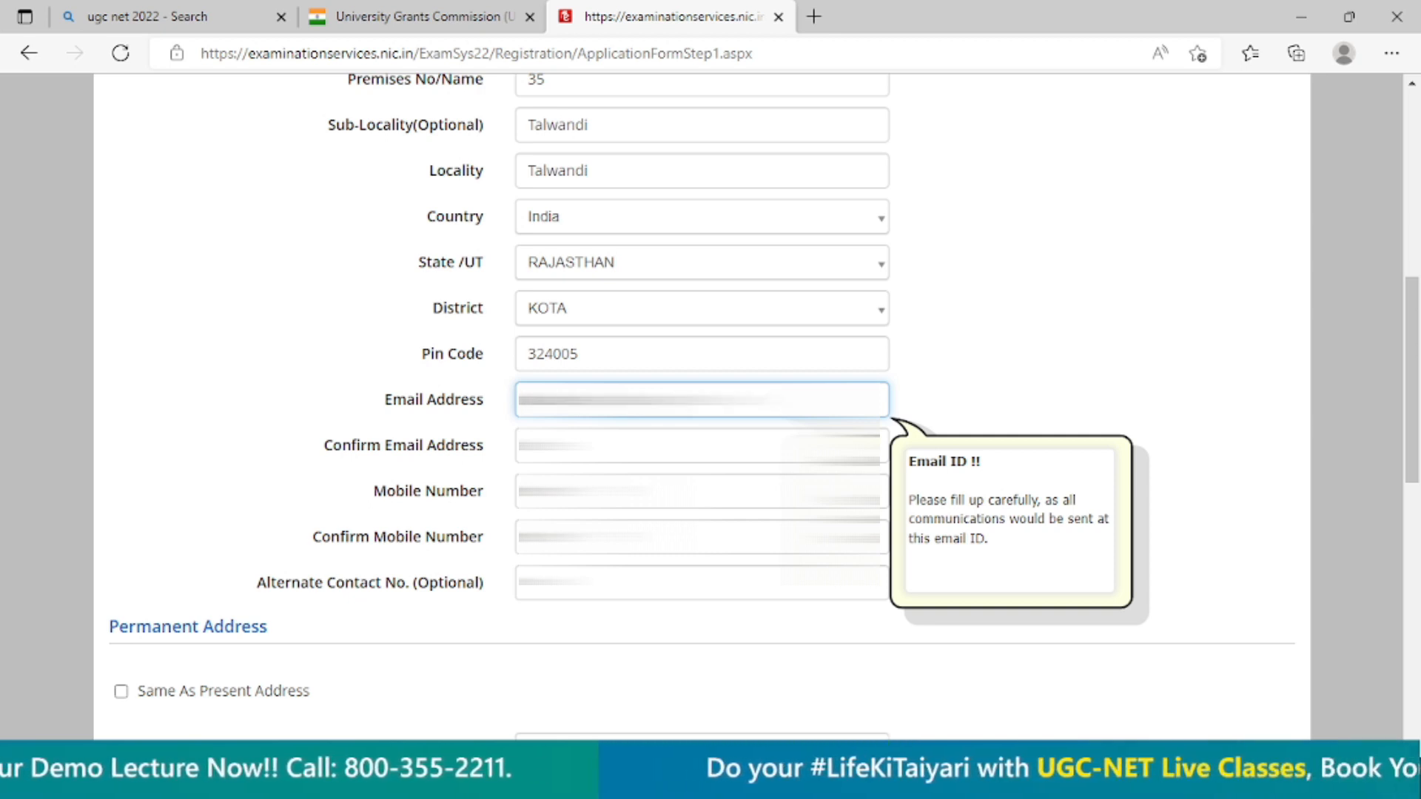
pyautogui.hotkey('ctrl', 'a')
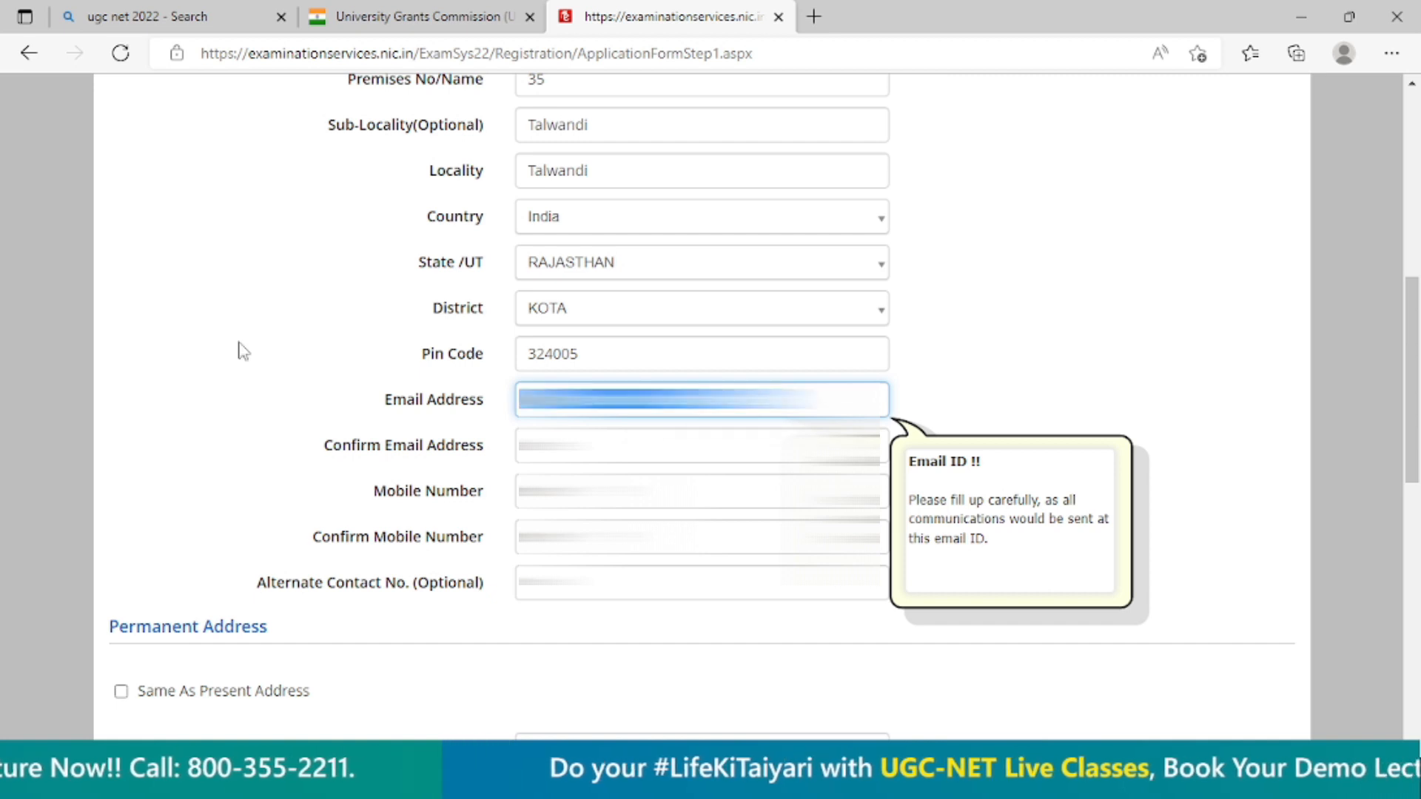
pyautogui.click(702, 446)
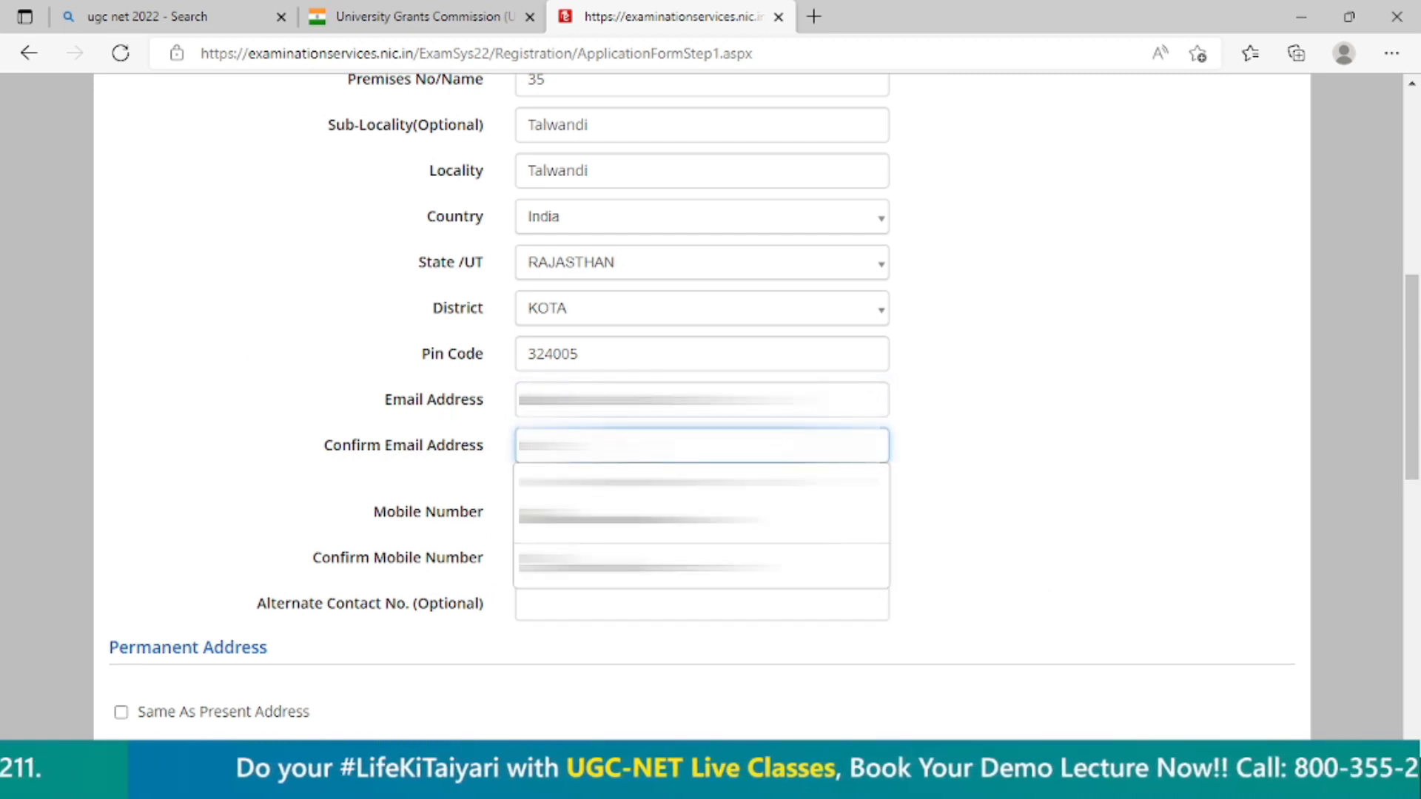
pyautogui.hotkey('ctrl', 'v')
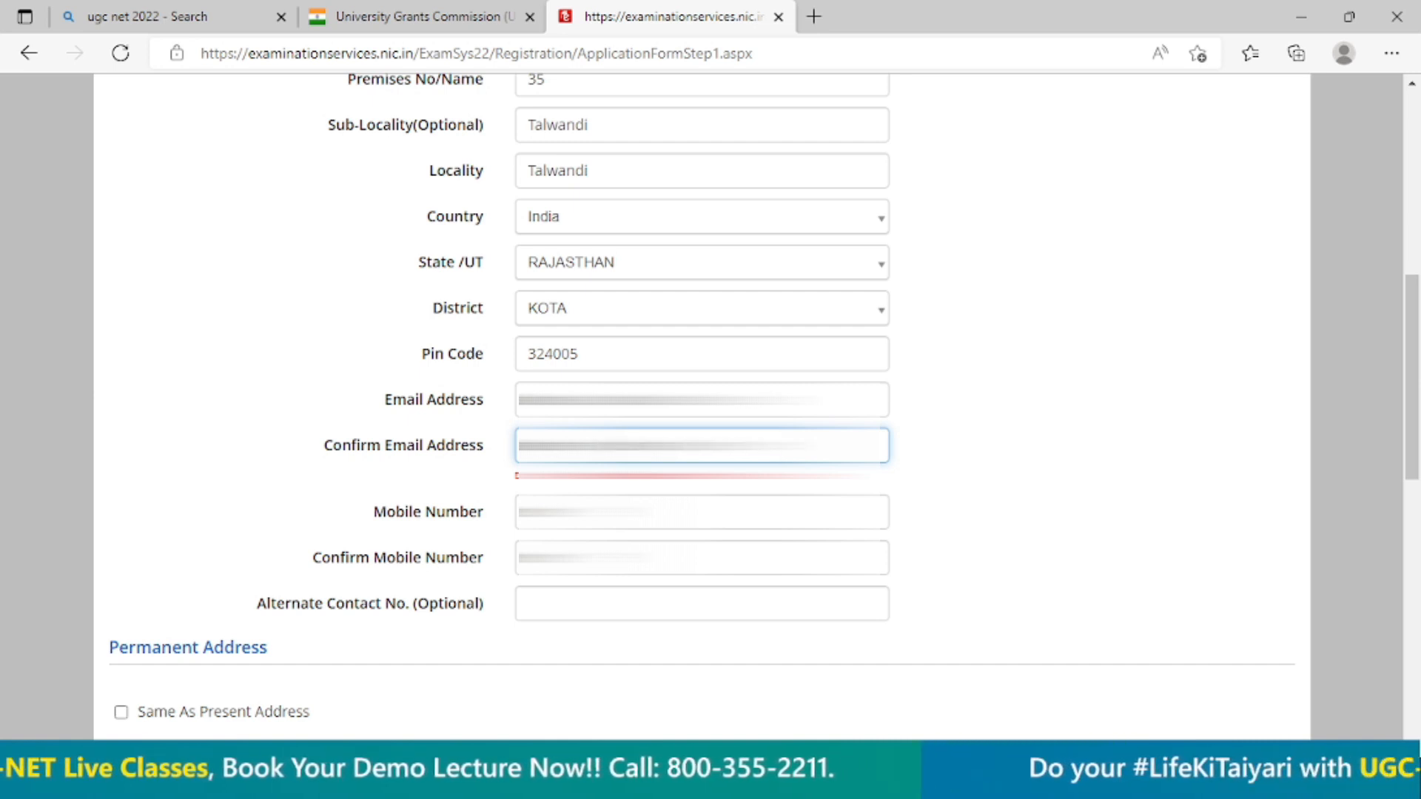
# Enter the candidate's mobile number and repeat it in the mobile number confirmation.
pyautogui.press('Tab')
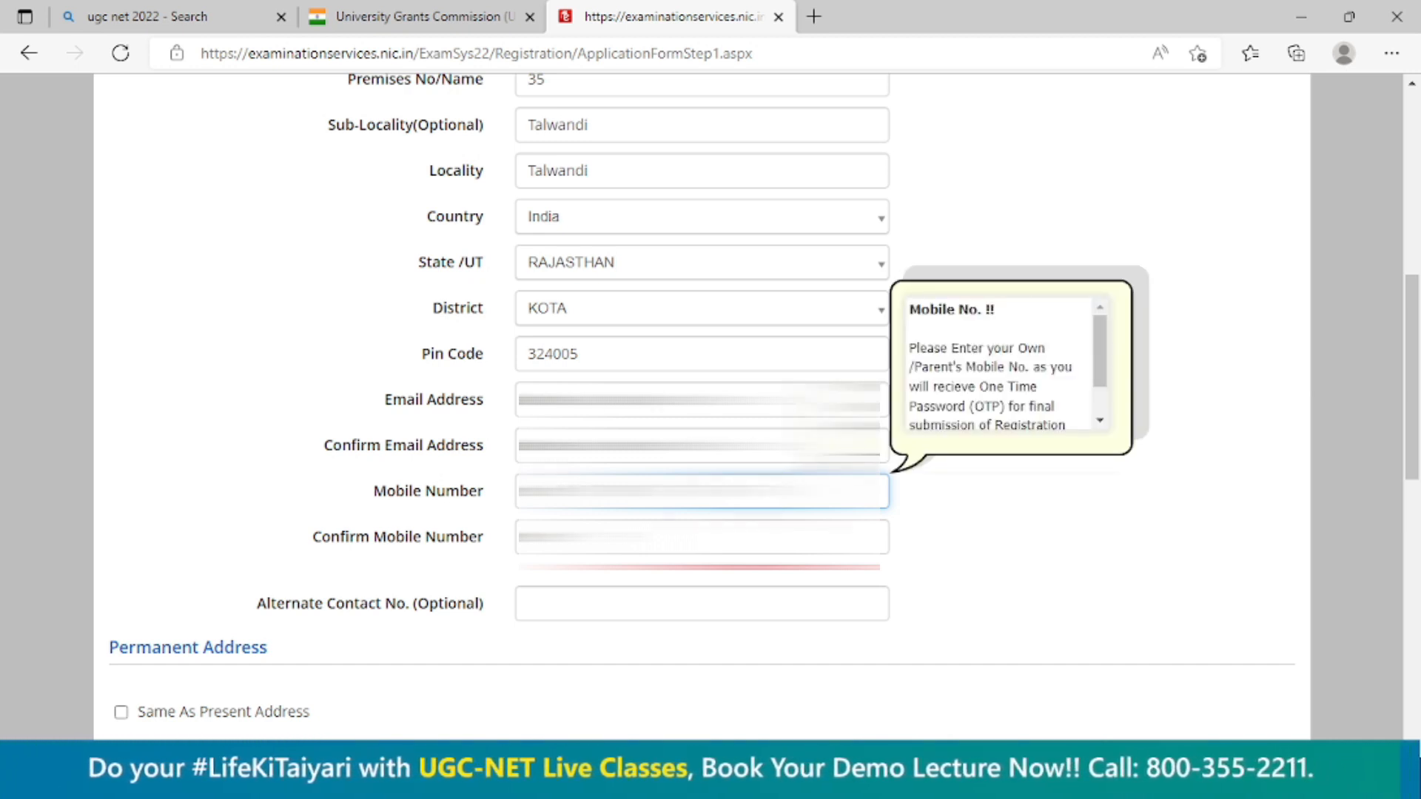
pyautogui.click(688, 537)
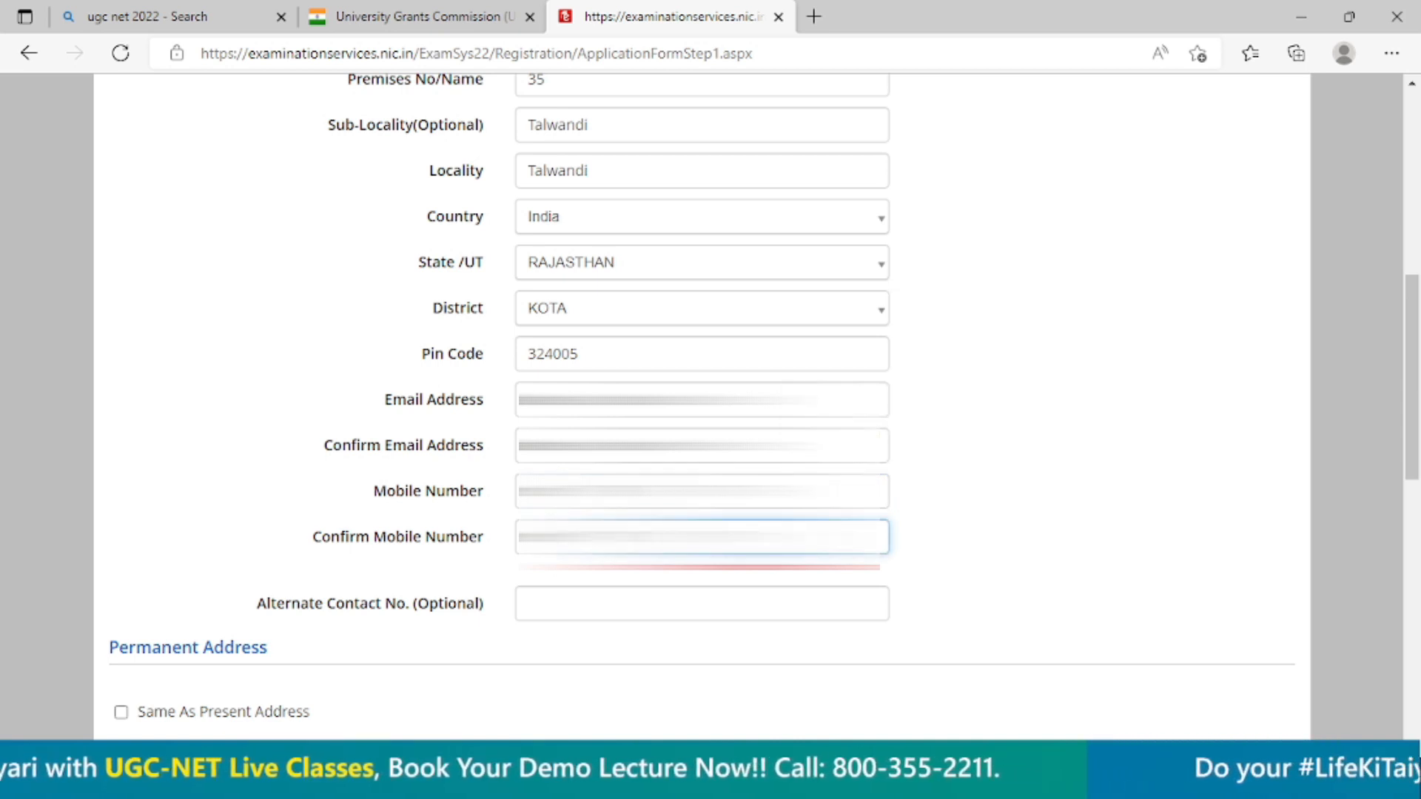
pyautogui.press('Tab')
pyautogui.press('Tab')
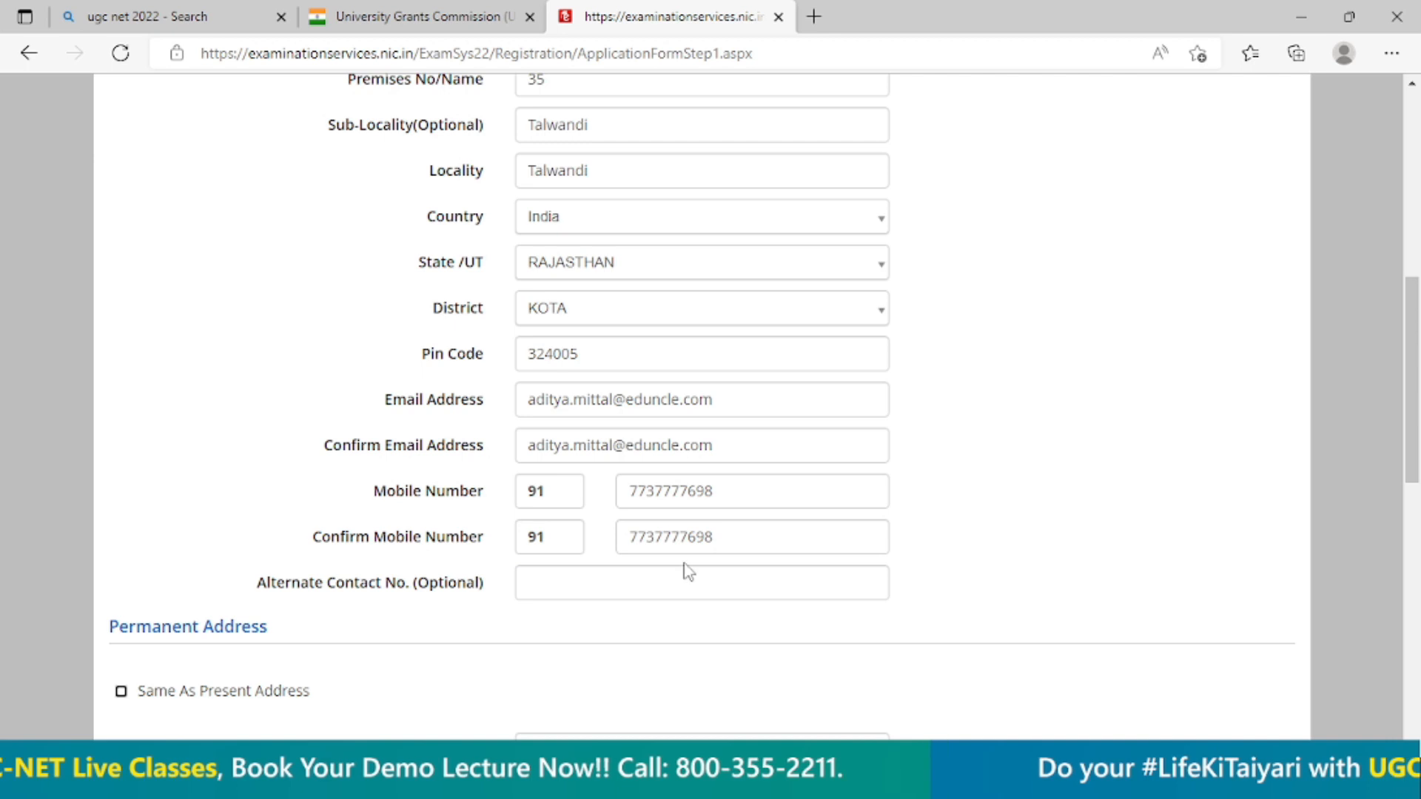
# Mark the permanent address as the same as the present address.
pyautogui.scroll(-5, 241, 375)
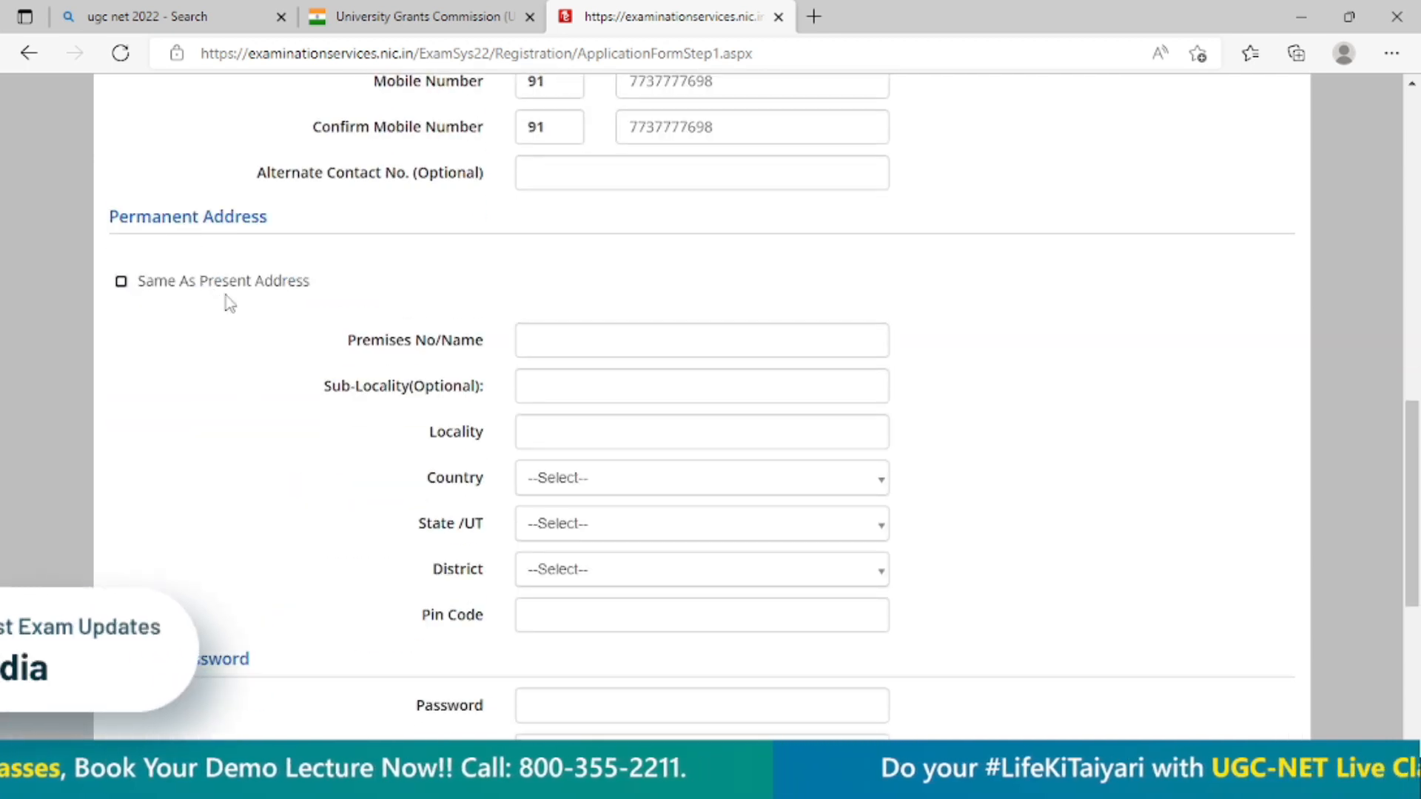
pyautogui.scroll(8, 225, 301)
pyautogui.scroll(-6, 263, 458)
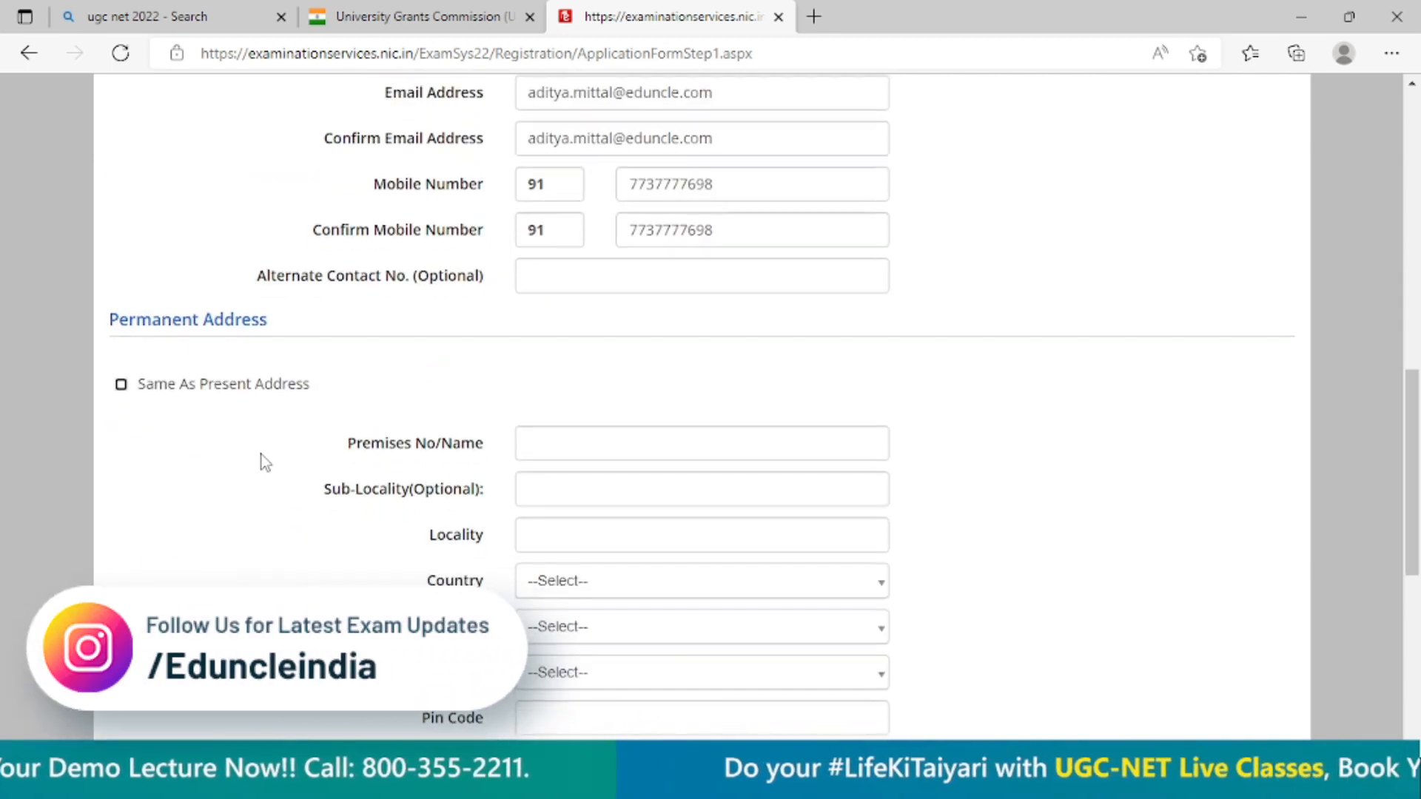
pyautogui.click(121, 383)
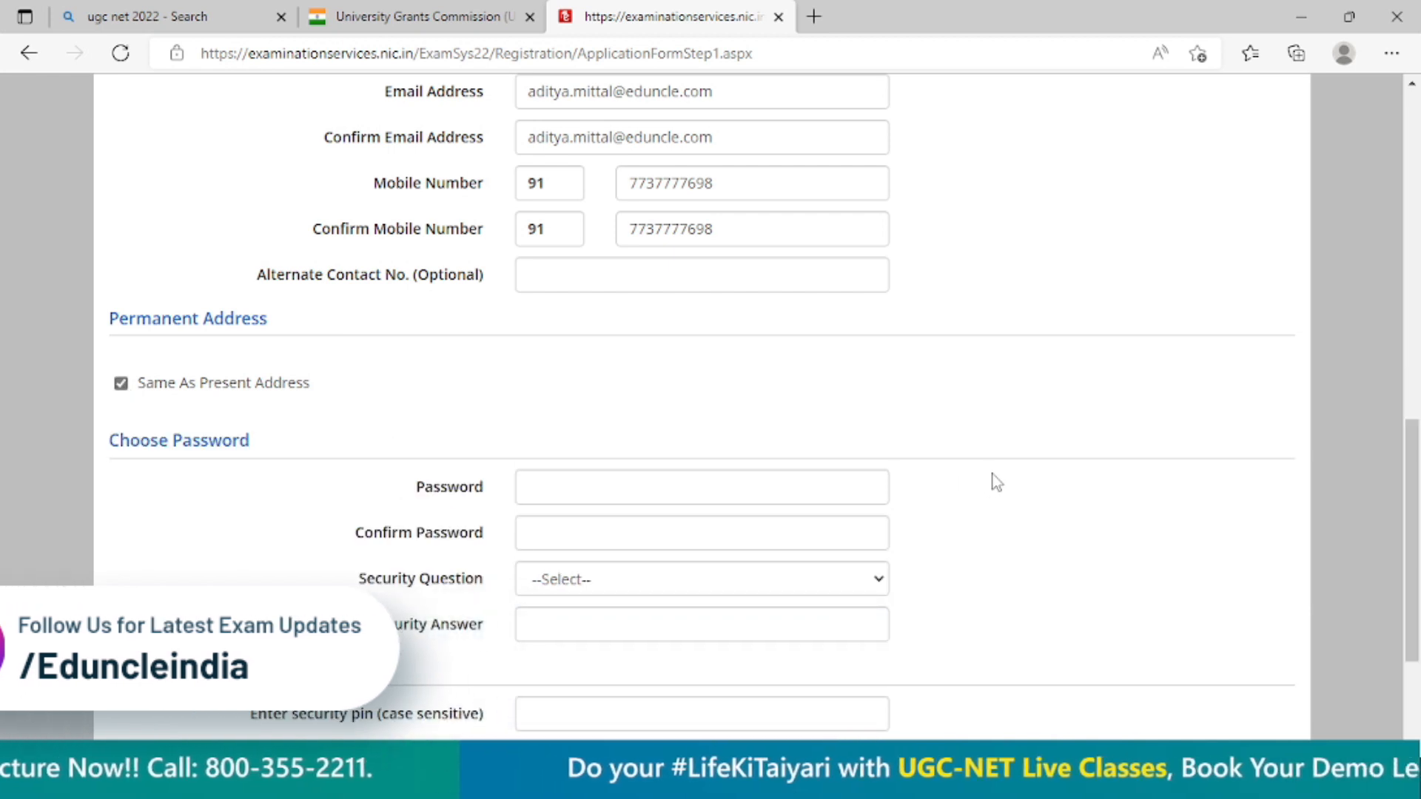
# Enter the chosen account password and repeat it in the password confirmation.
pyautogui.scroll(-2, 988, 477)
pyautogui.click(561, 384)
pyautogui.write('••••••••••')
pyautogui.press('Tab')
pyautogui.write('••••••••••')
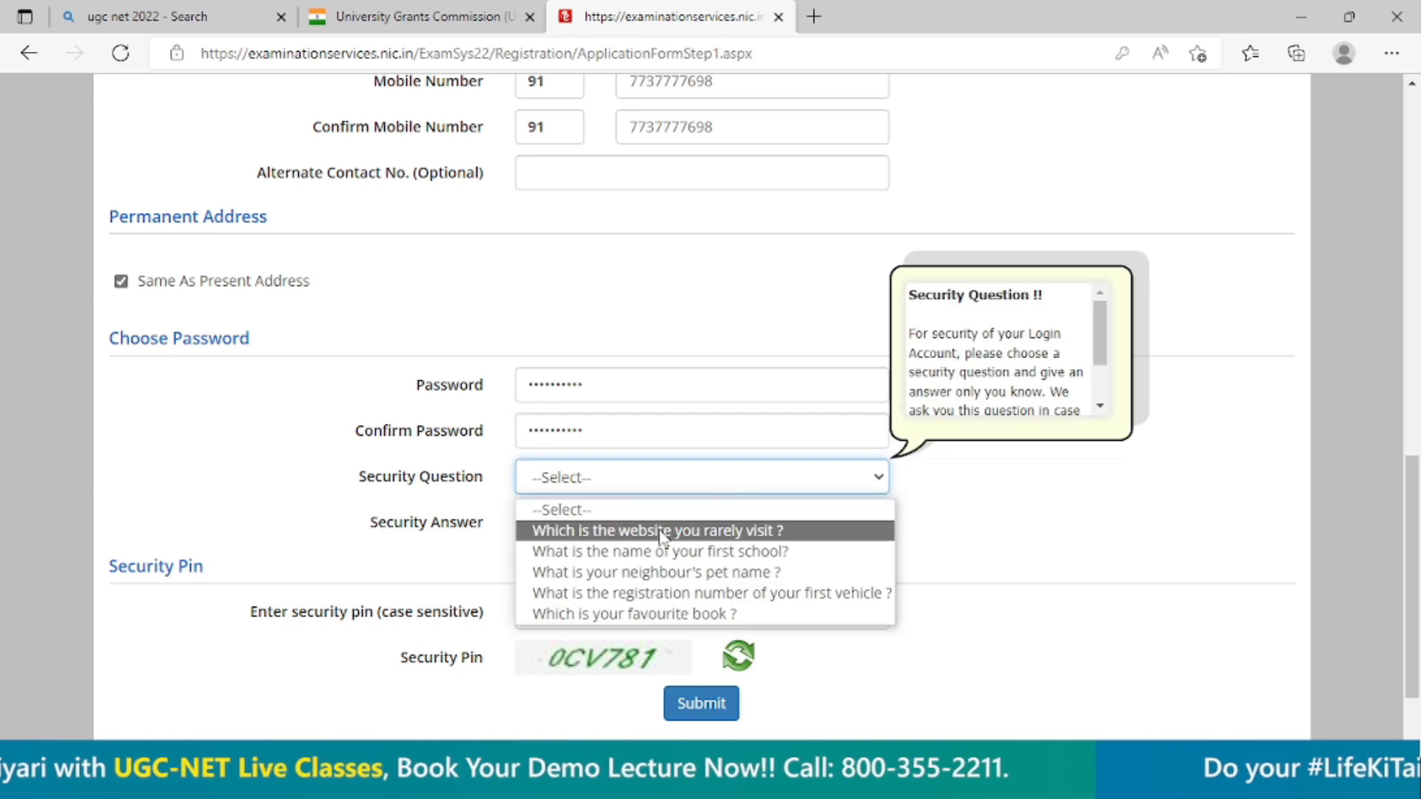
# Set the security question to "Which is your favourite book ?" and enter the security answer.
pyautogui.click(655, 551)
pyautogui.click(711, 497)
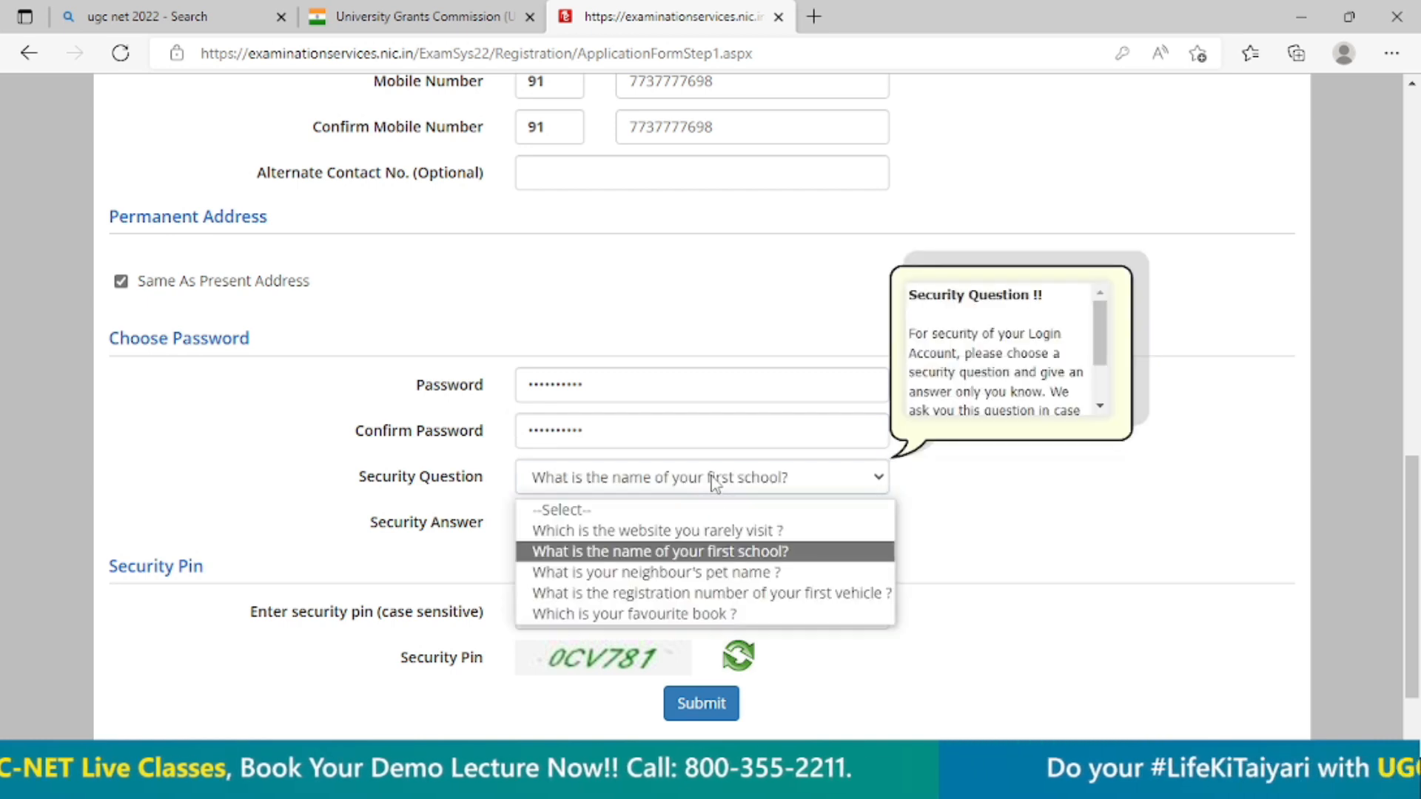
pyautogui.click(603, 609)
pyautogui.click(623, 519)
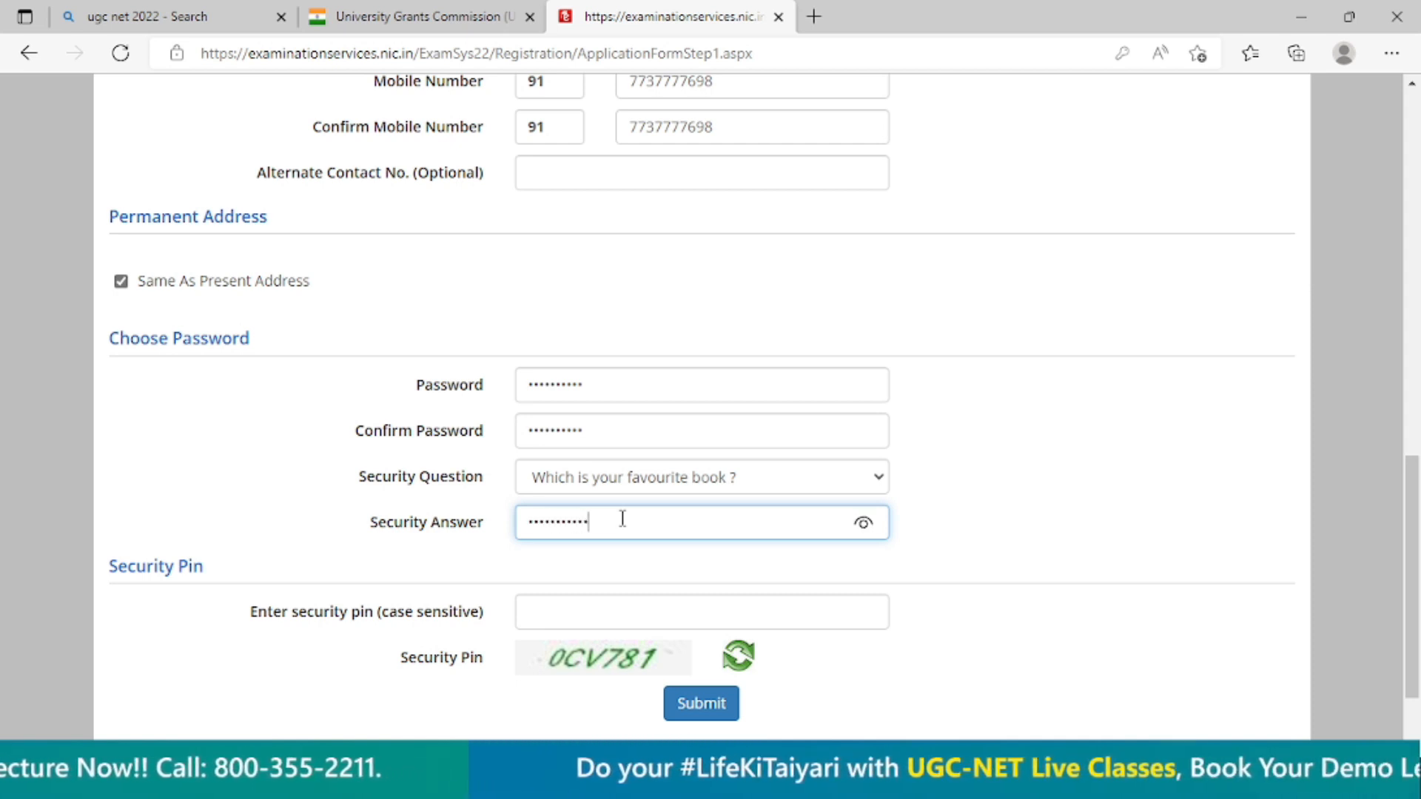
pyautogui.scroll(-1, 661, 474)
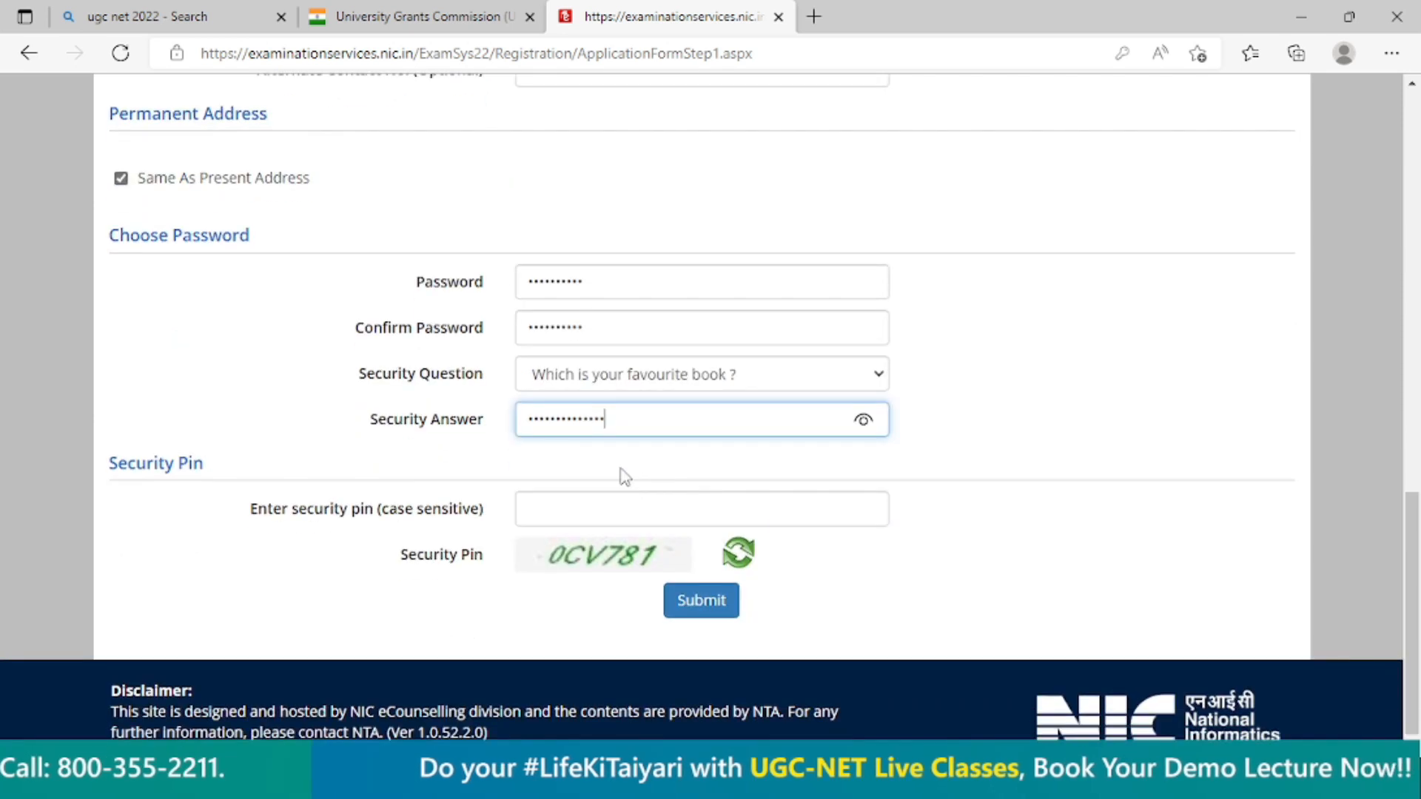
# Review the contact details, enter the case-sensitive security pin from the image and submit the registration form.
pyautogui.scroll(3, 433, 451)
pyautogui.scroll(6, 1083, 385)
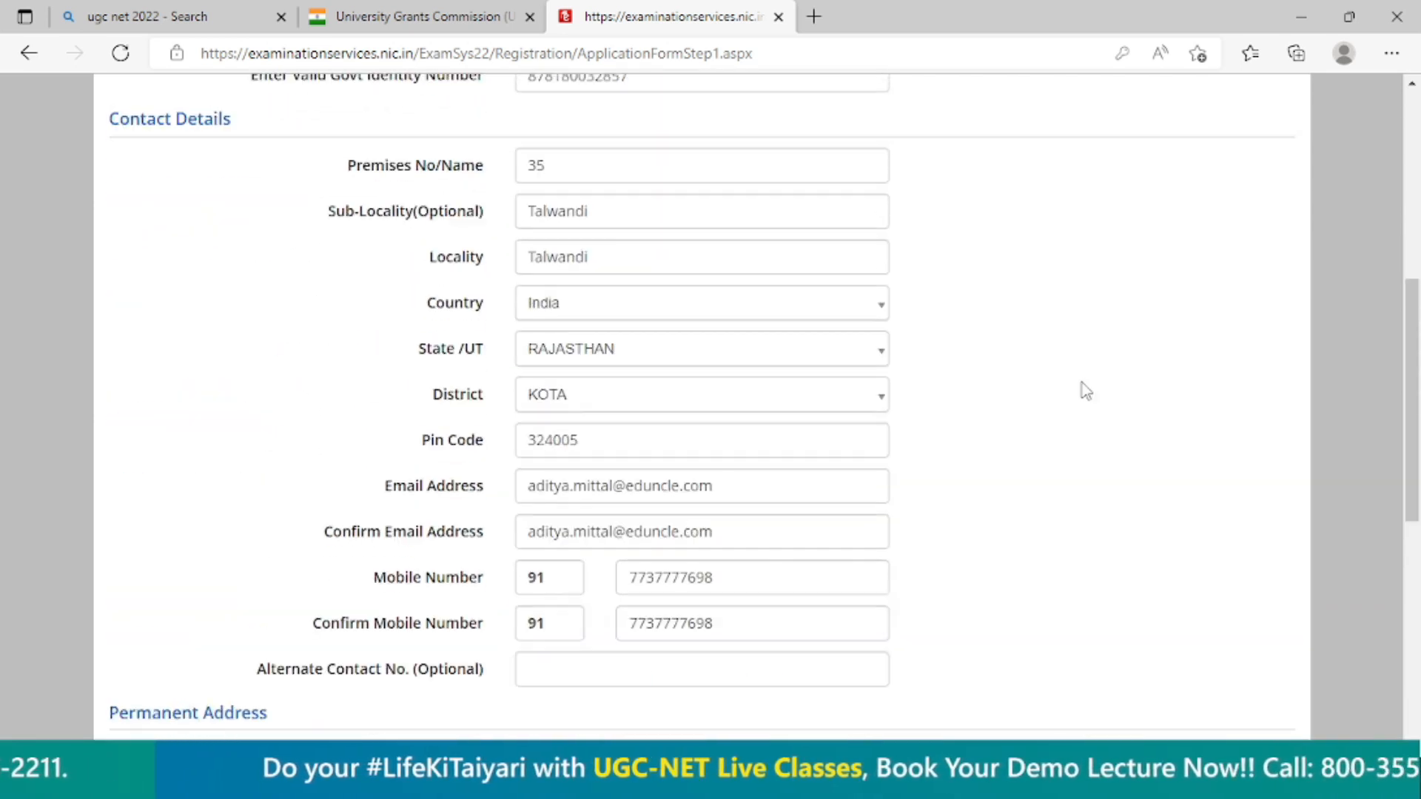
pyautogui.scroll(4, 1073, 386)
pyautogui.scroll(-10, 1081, 473)
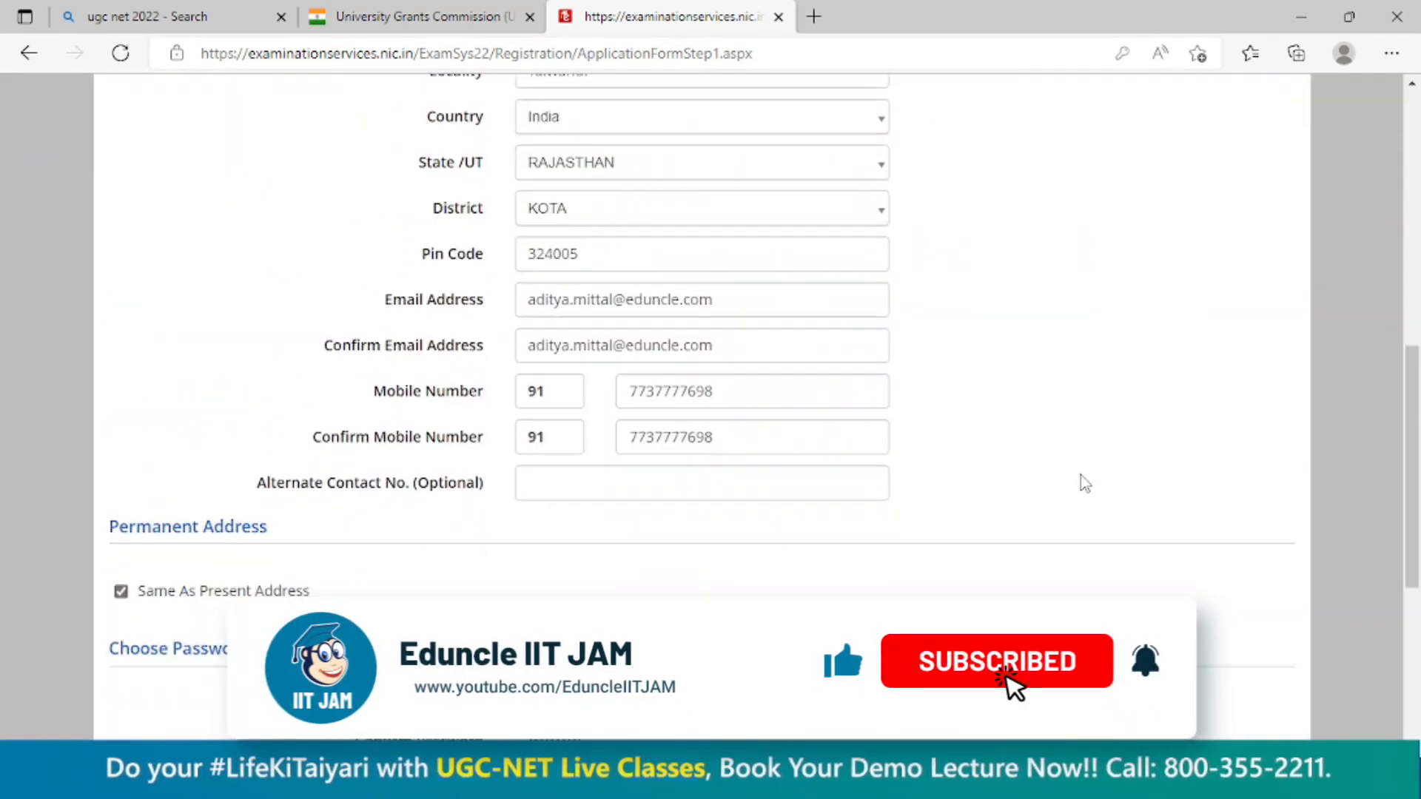
pyautogui.click(781, 490)
pyautogui.write('0CV781')
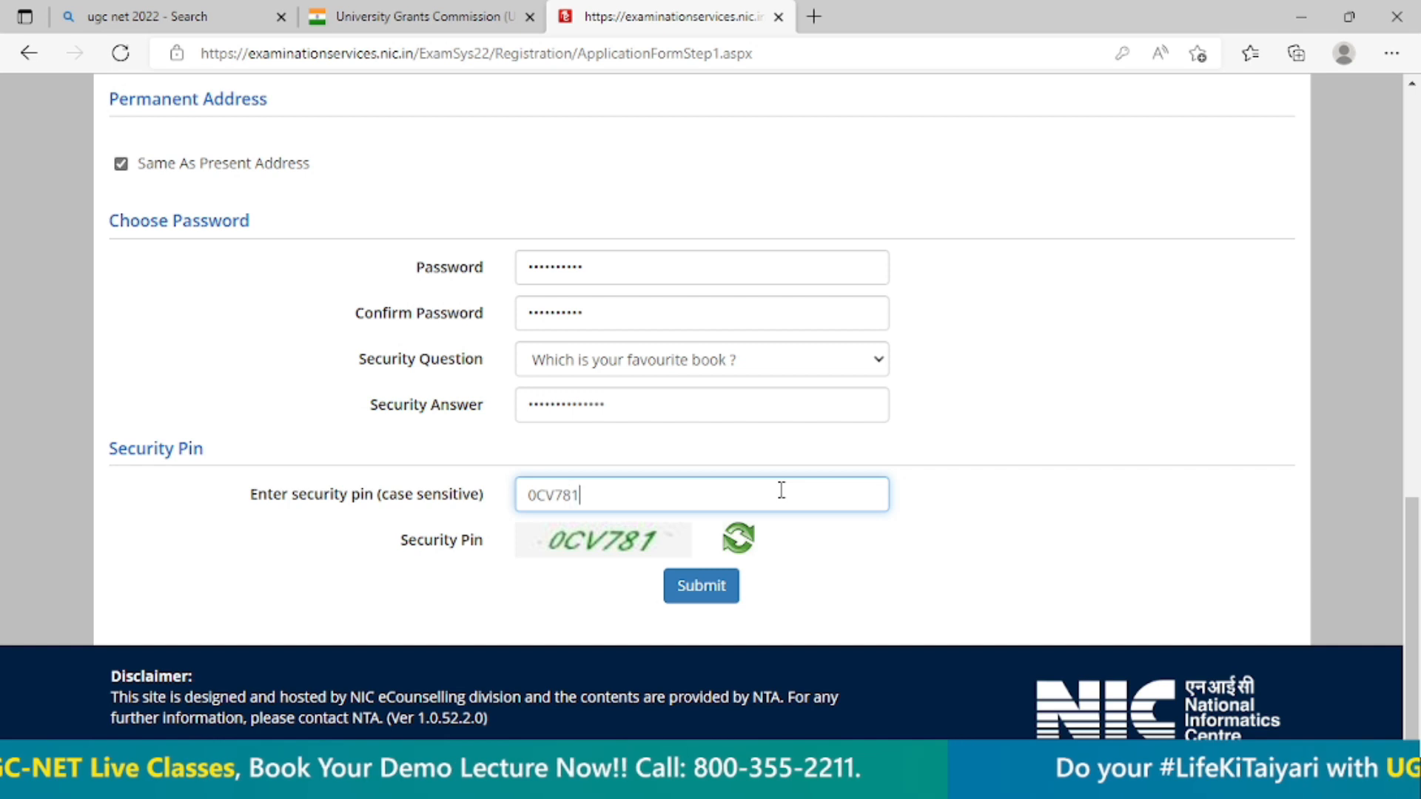
pyautogui.click(700, 586)
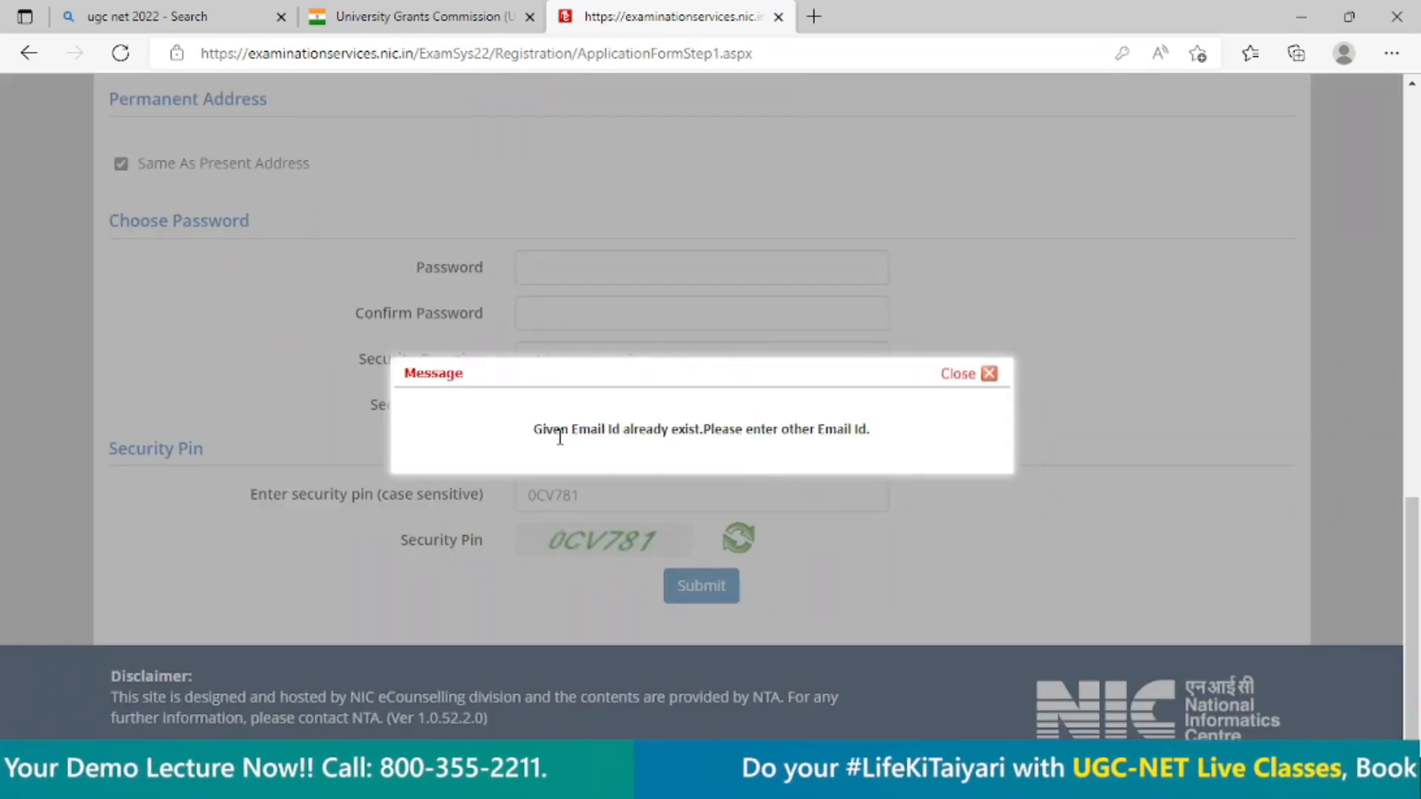
# Replace the candidate's email address with a different one in both the email and the email confirmation.
pyautogui.click(988, 374)
pyautogui.scroll(4, 959, 439)
pyautogui.scroll(4, 957, 435)
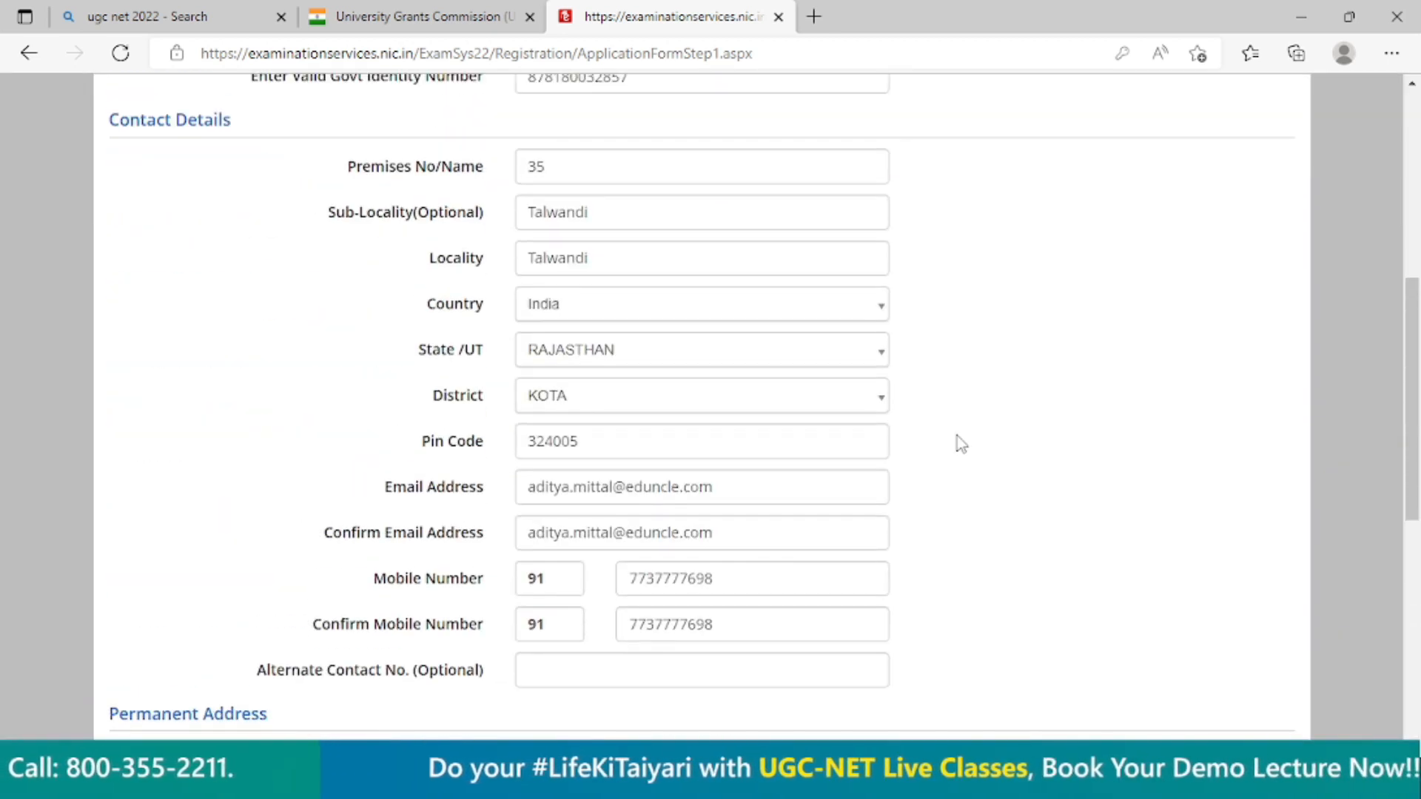
pyautogui.moveTo(751, 488); pyautogui.dragTo(370, 490)
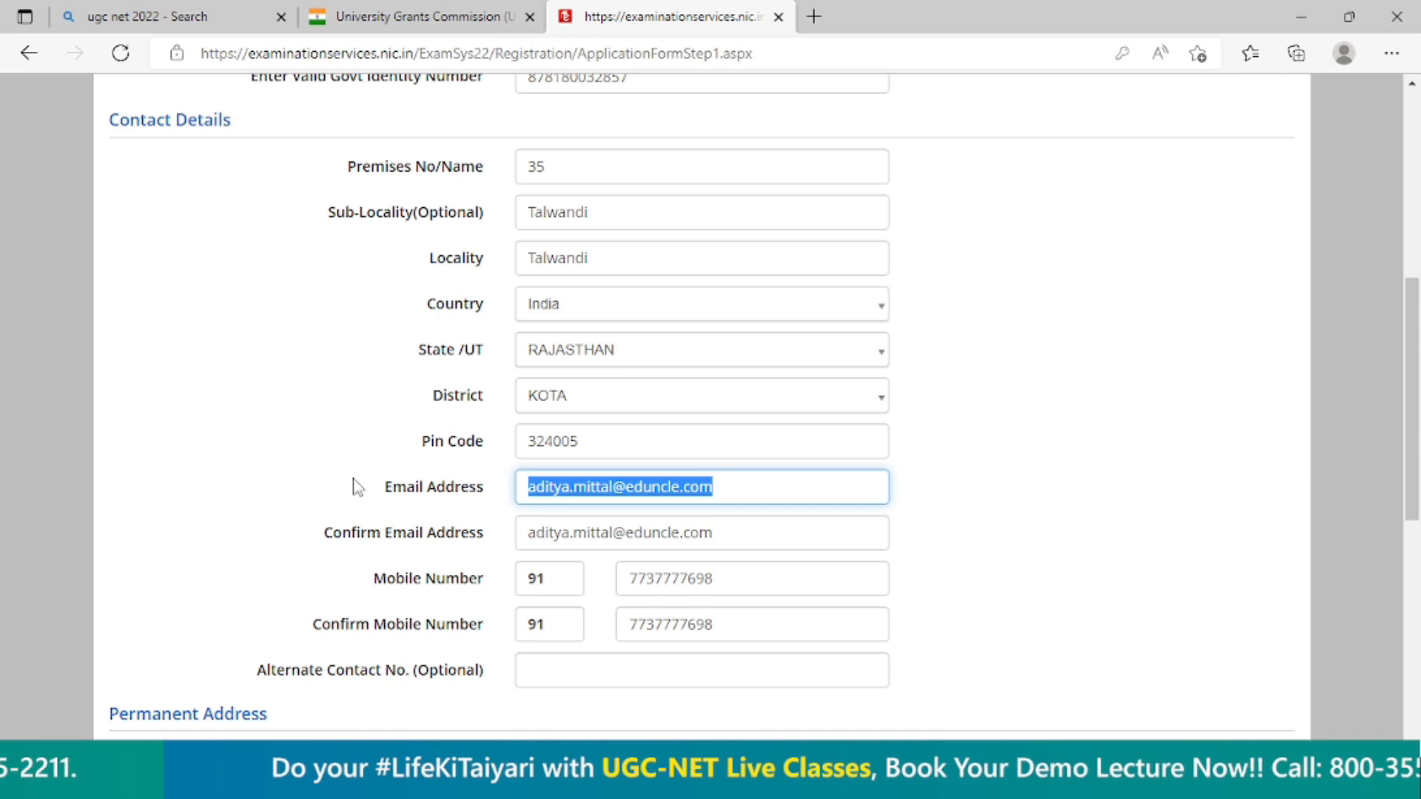
pyautogui.write('mittal')
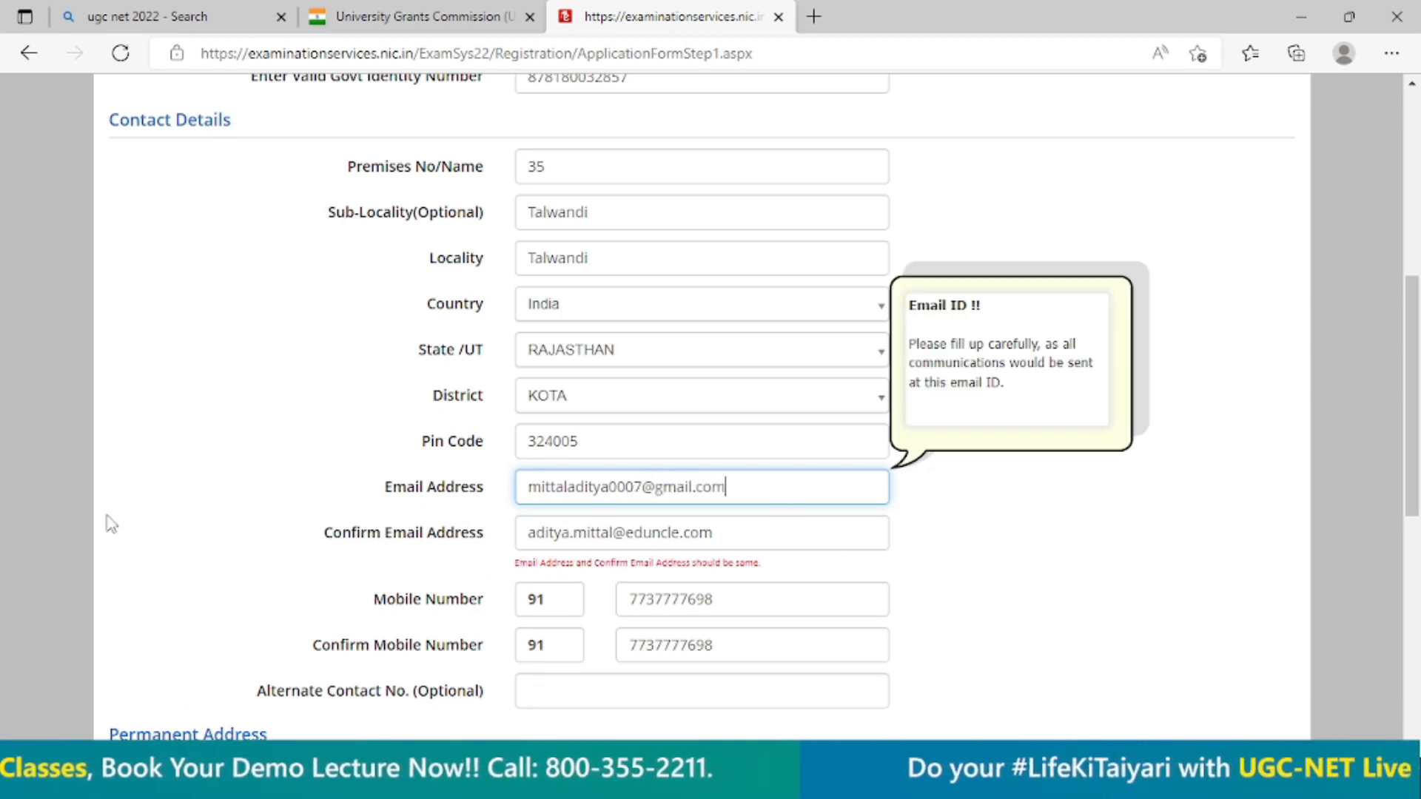
pyautogui.moveTo(724, 529); pyautogui.dragTo(400, 523)
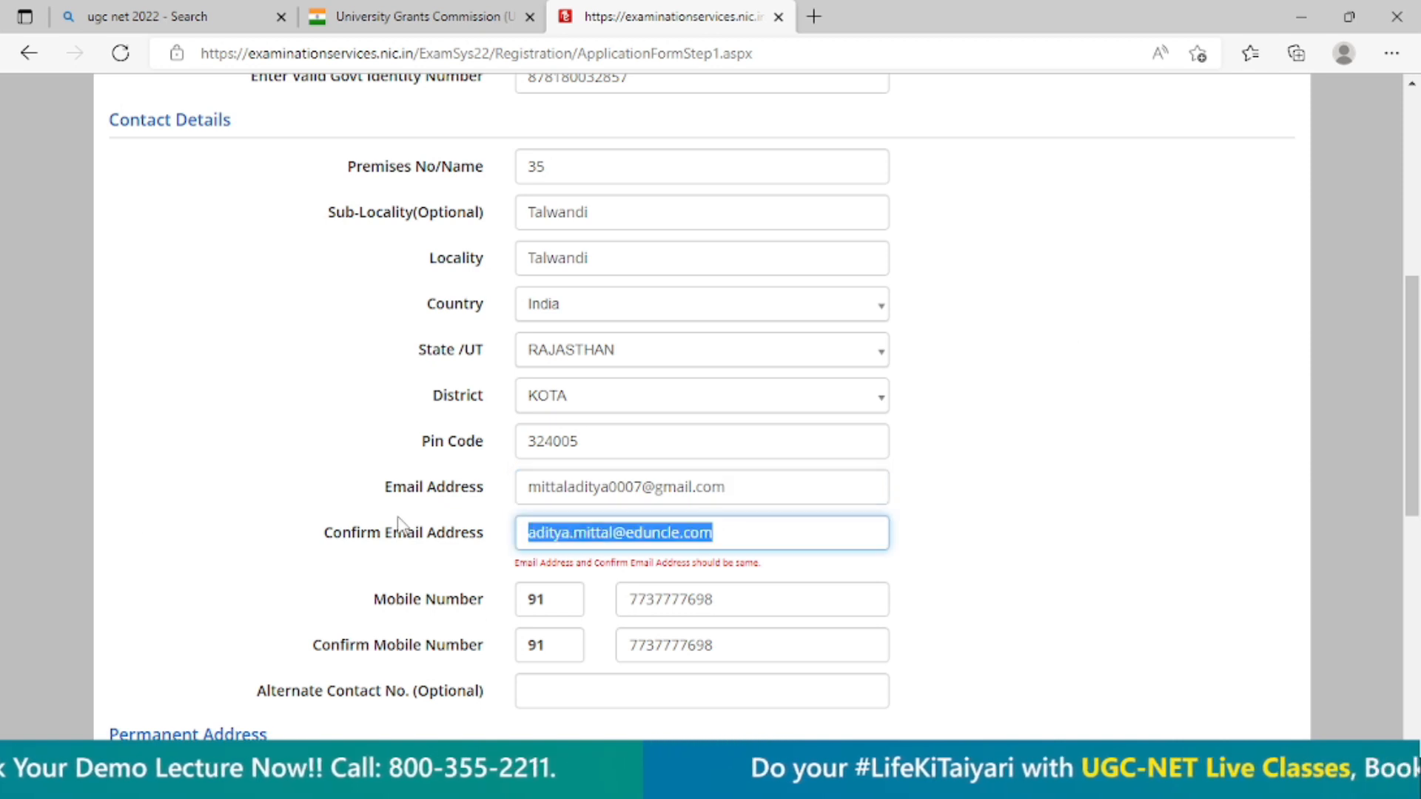
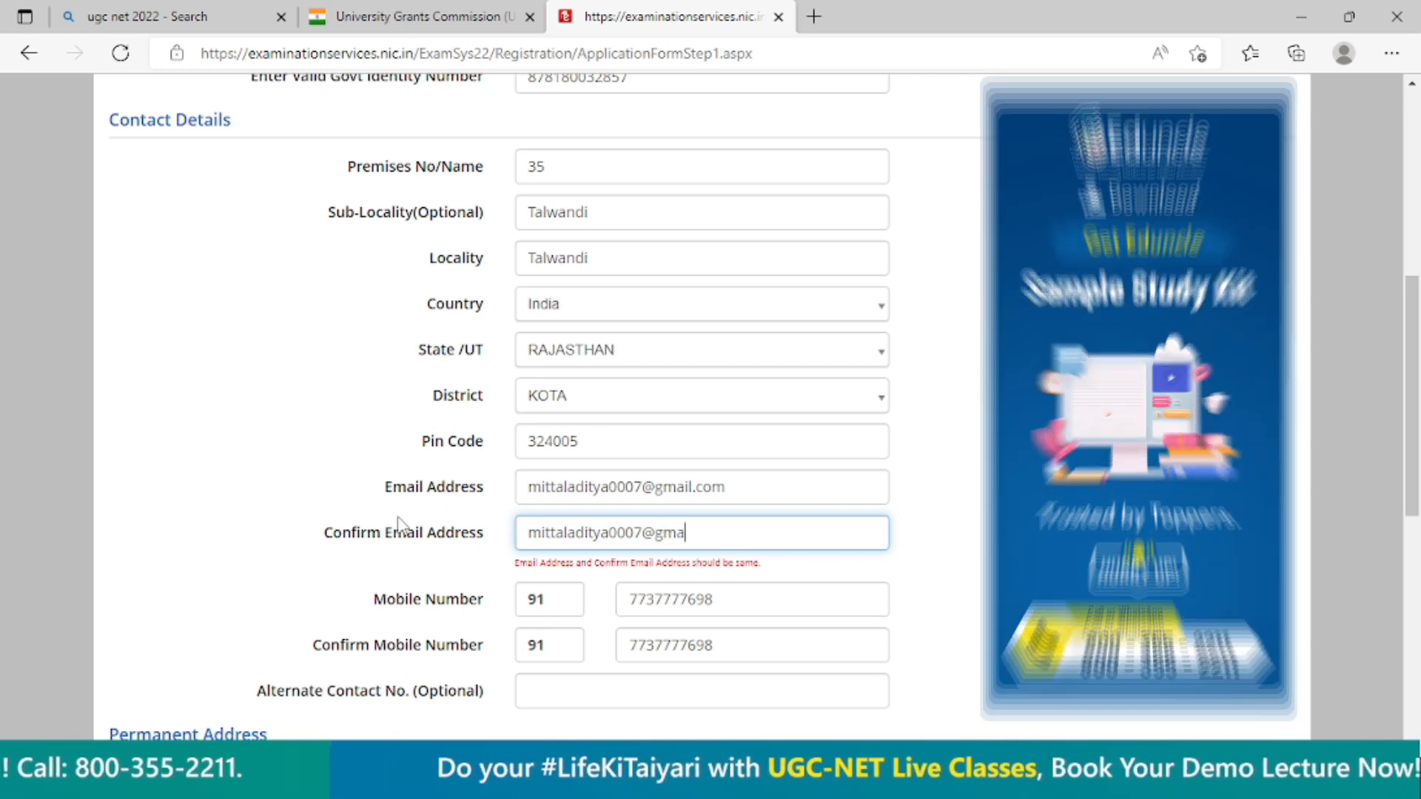
# Enter the chosen account password again in both the password and password confirmation fields.
pyautogui.scroll(-8, 518, 675)
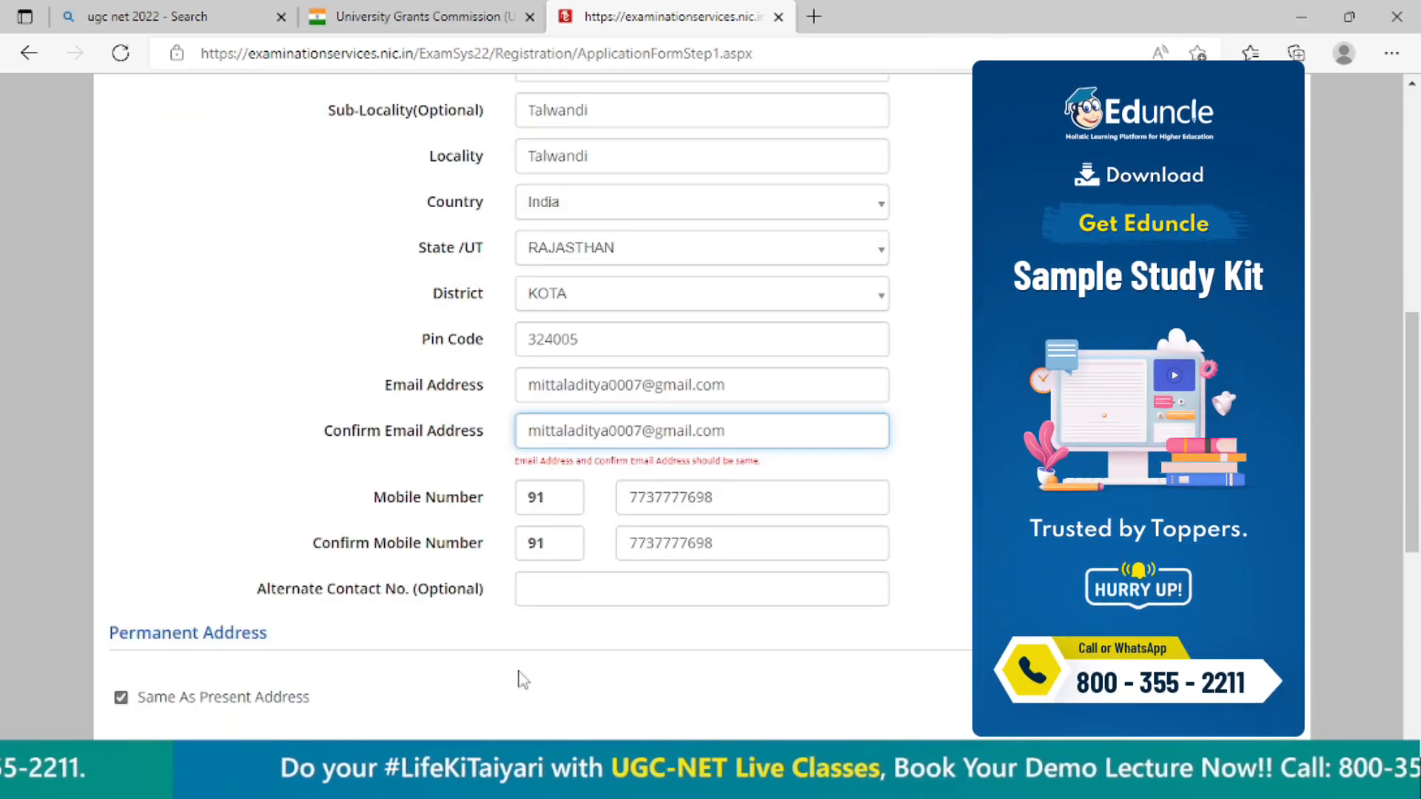
pyautogui.click(574, 267)
pyautogui.write('A•••••••••')
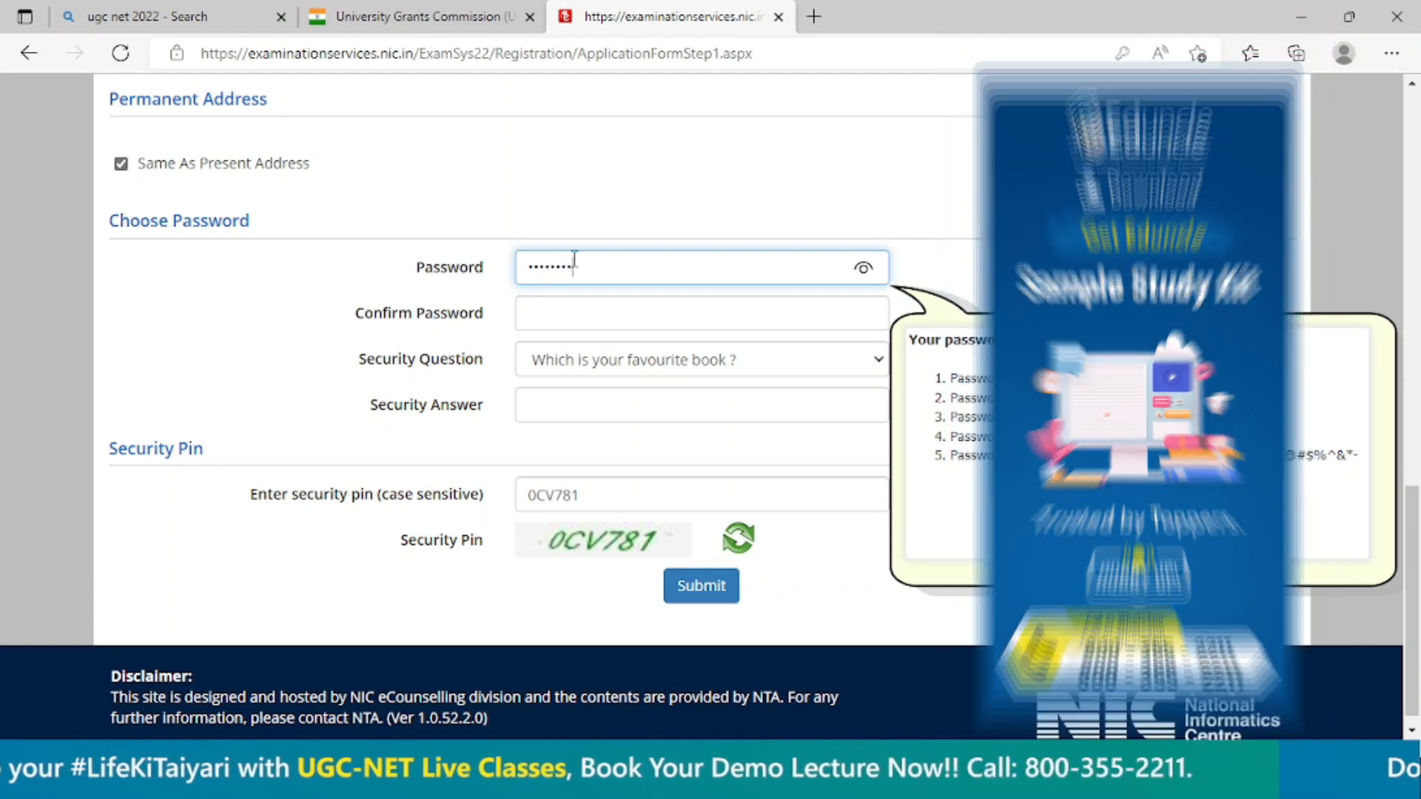
pyautogui.press('Tab')
pyautogui.write('••')
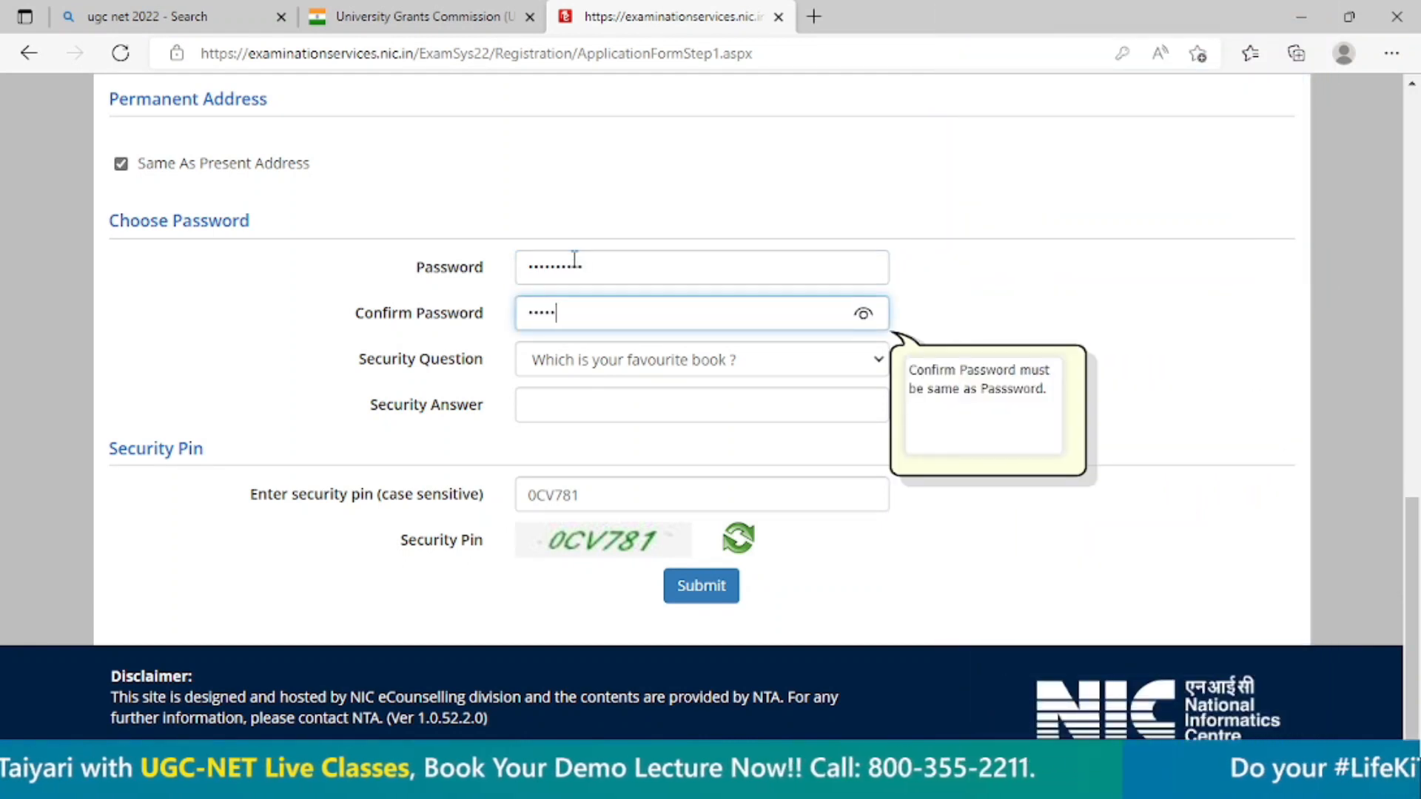
# Enter the security answer, submit the registration details and dismiss the review notice.
pyautogui.click(611, 405)
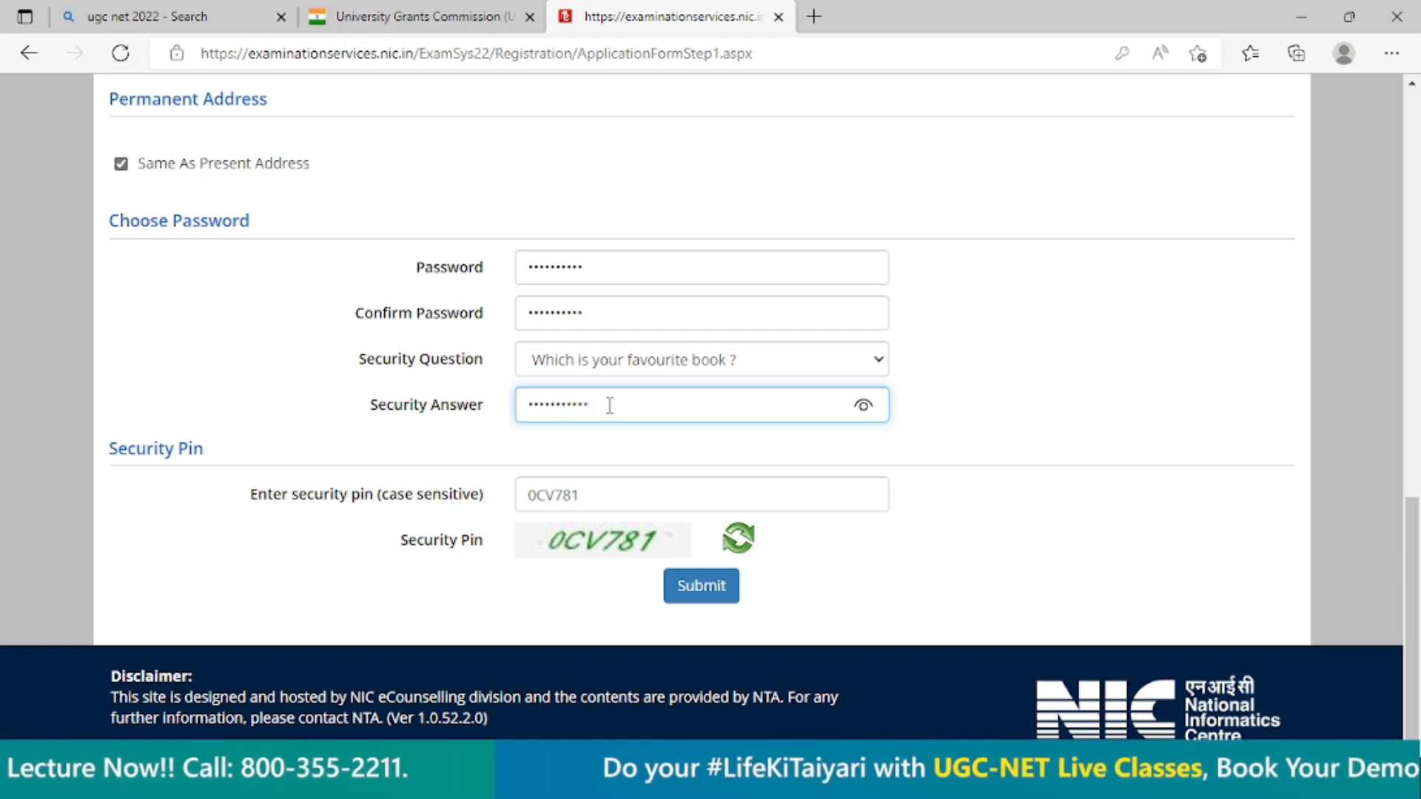
pyautogui.click(700, 585)
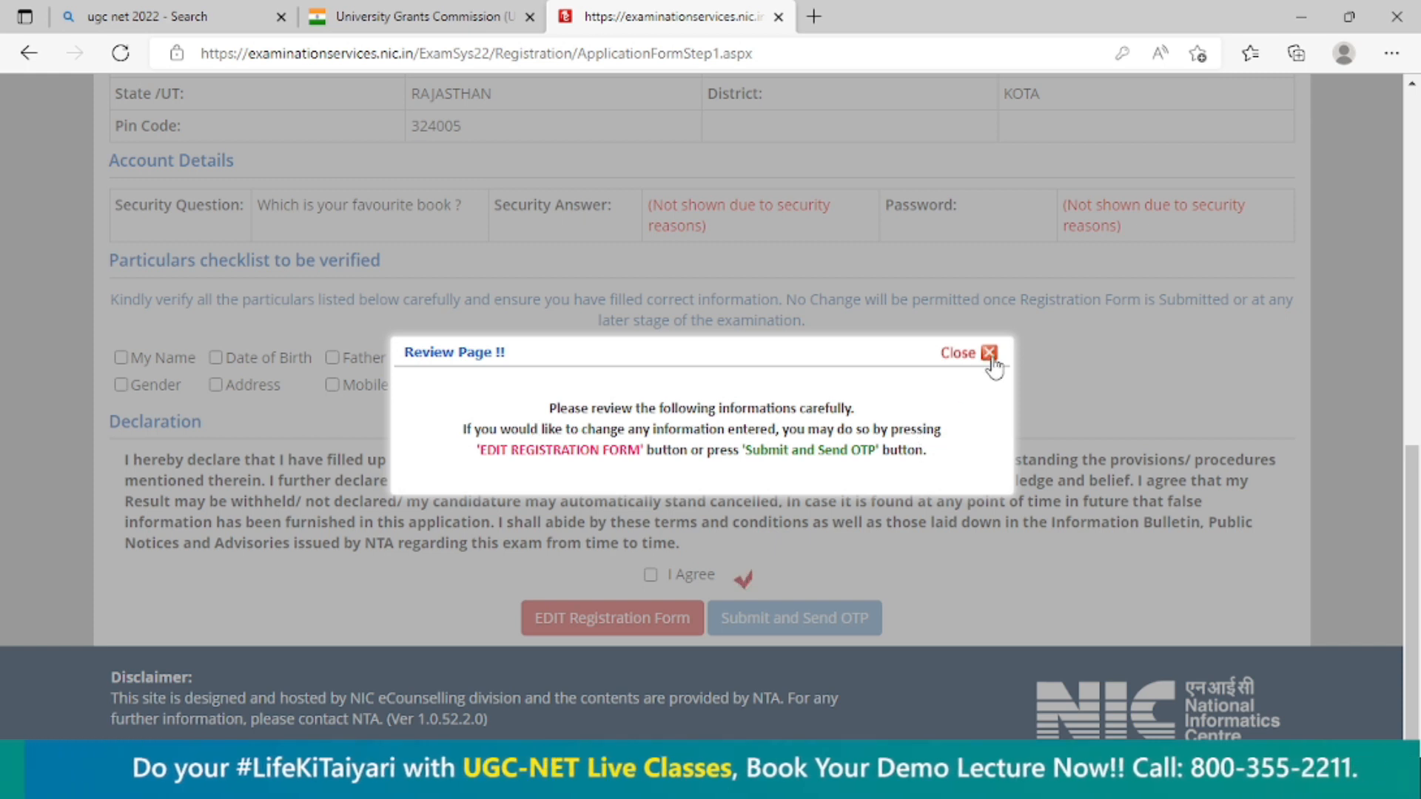
pyautogui.click(990, 353)
# Review the particulars and mark name, date of birth, father name, mother name, gender, address, mobile number and email ID as verified.
pyautogui.scroll(8, 556, 415)
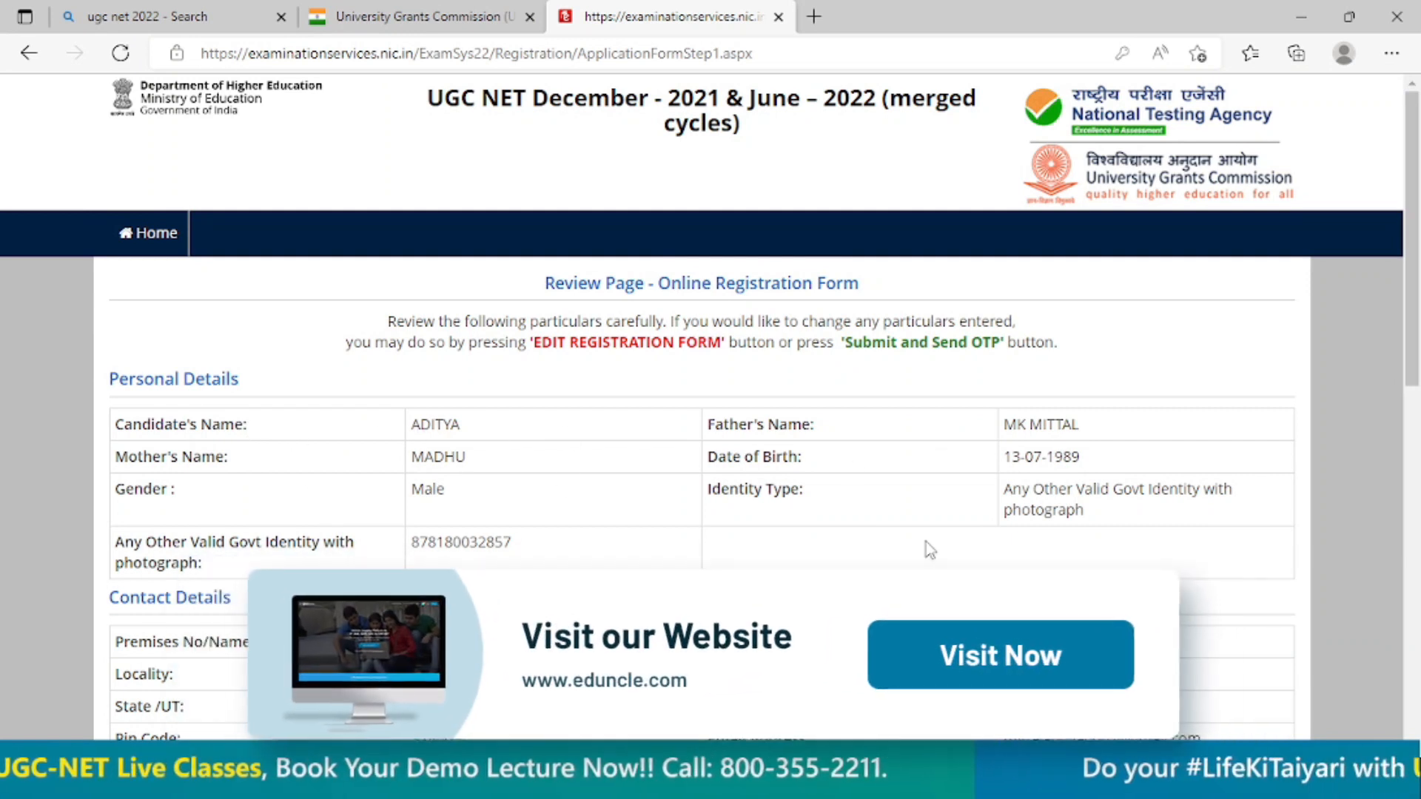
pyautogui.scroll(-2, 926, 548)
pyautogui.scroll(-6, 580, 539)
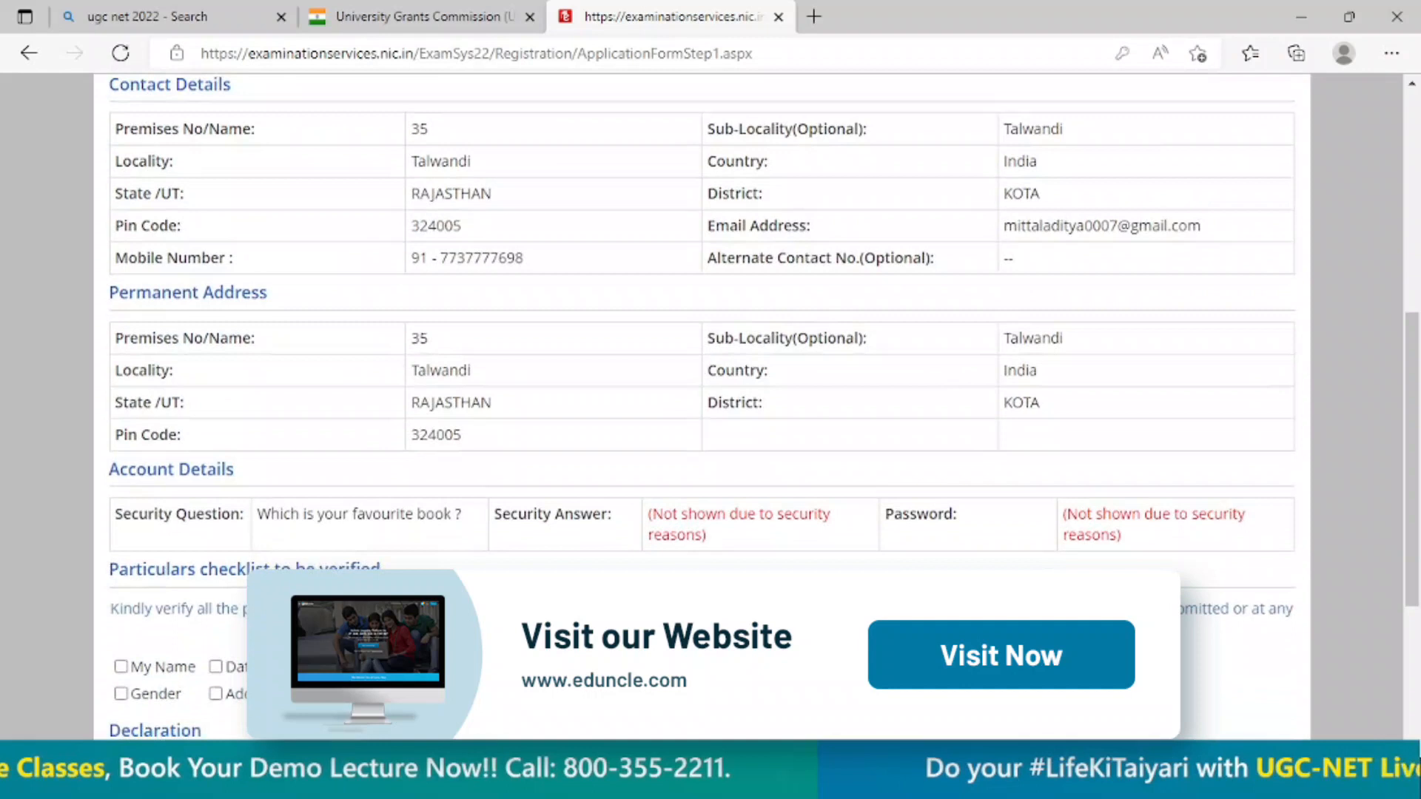
pyautogui.click(133, 468)
pyautogui.click(278, 470)
pyautogui.click(385, 473)
pyautogui.click(488, 474)
pyautogui.click(476, 494)
pyautogui.click(363, 495)
pyautogui.click(252, 494)
pyautogui.click(121, 490)
pyautogui.scroll(-1, 222, 519)
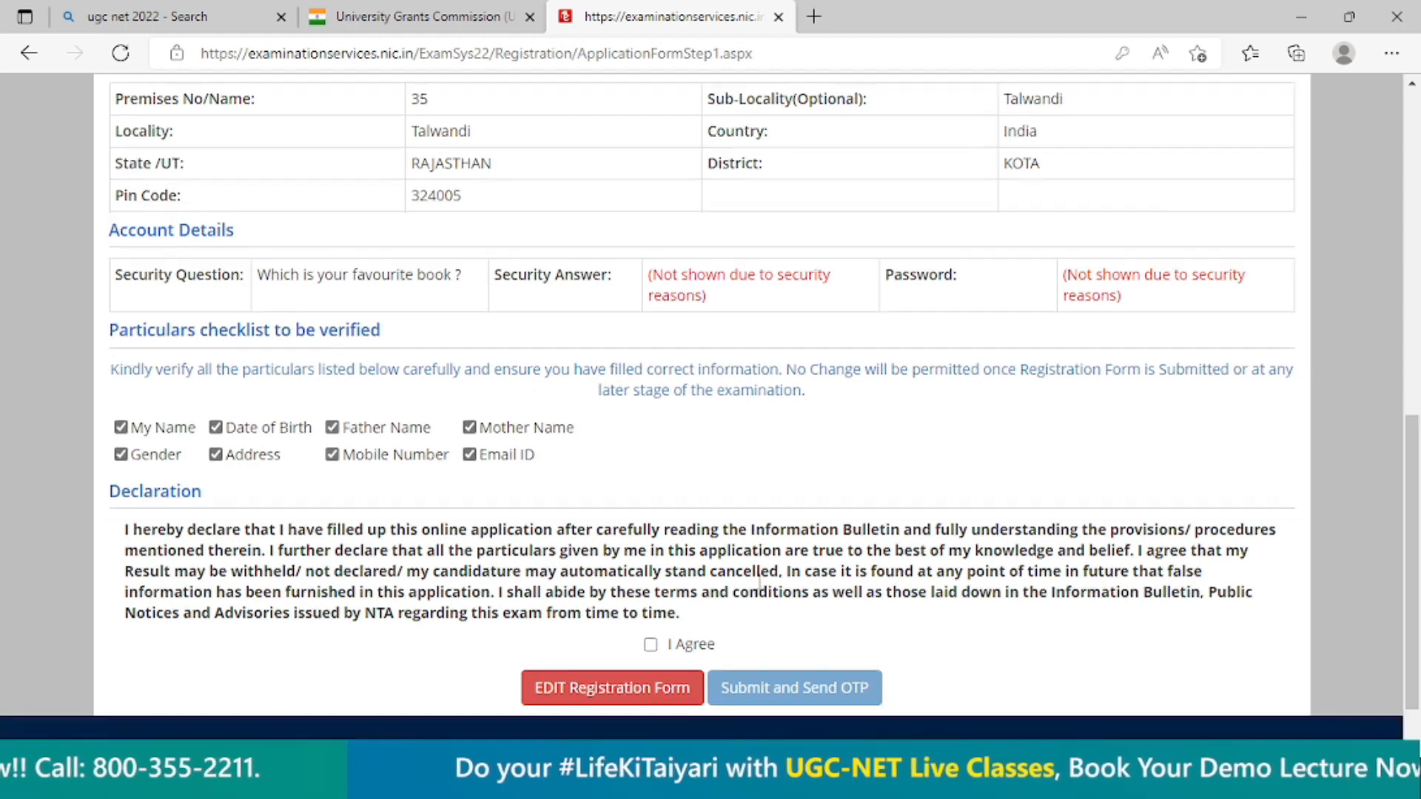
# Agree to the declaration, submit the reviewed registration and confirm sending the one-time password.
pyautogui.click(650, 575)
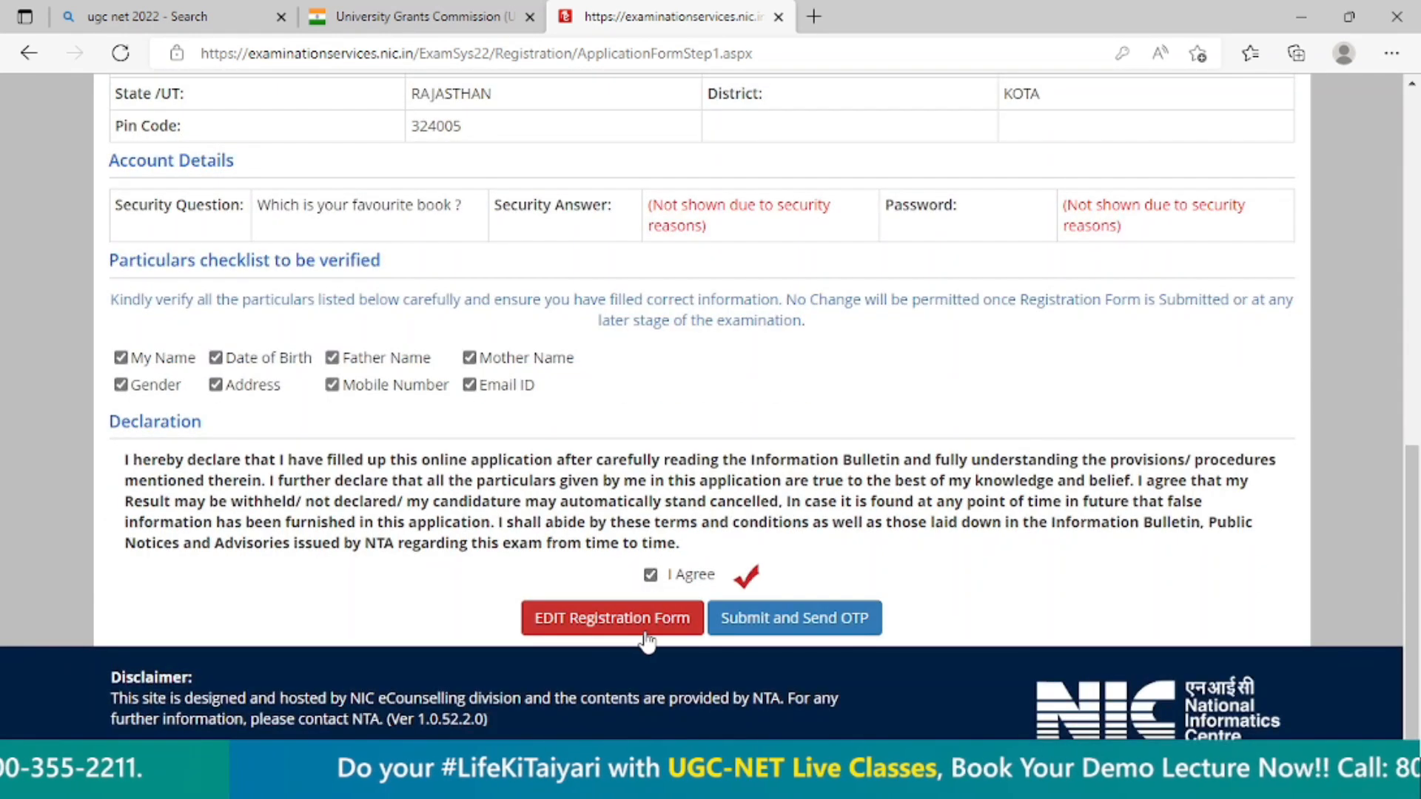
pyautogui.click(774, 618)
pyautogui.click(678, 457)
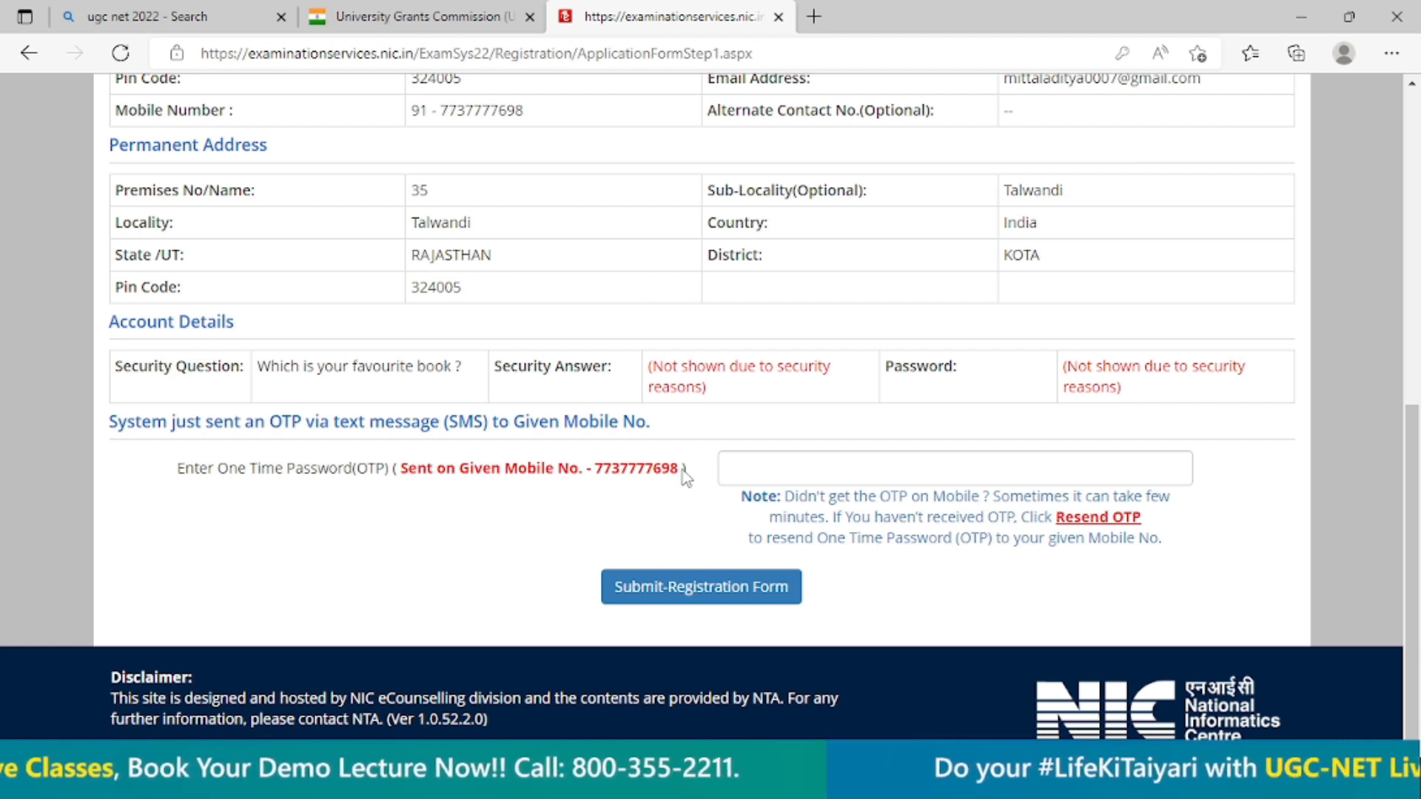
# Enter the one-time password received by mobile, submit the registration form and decline saving the login password.
pyautogui.click(832, 469)
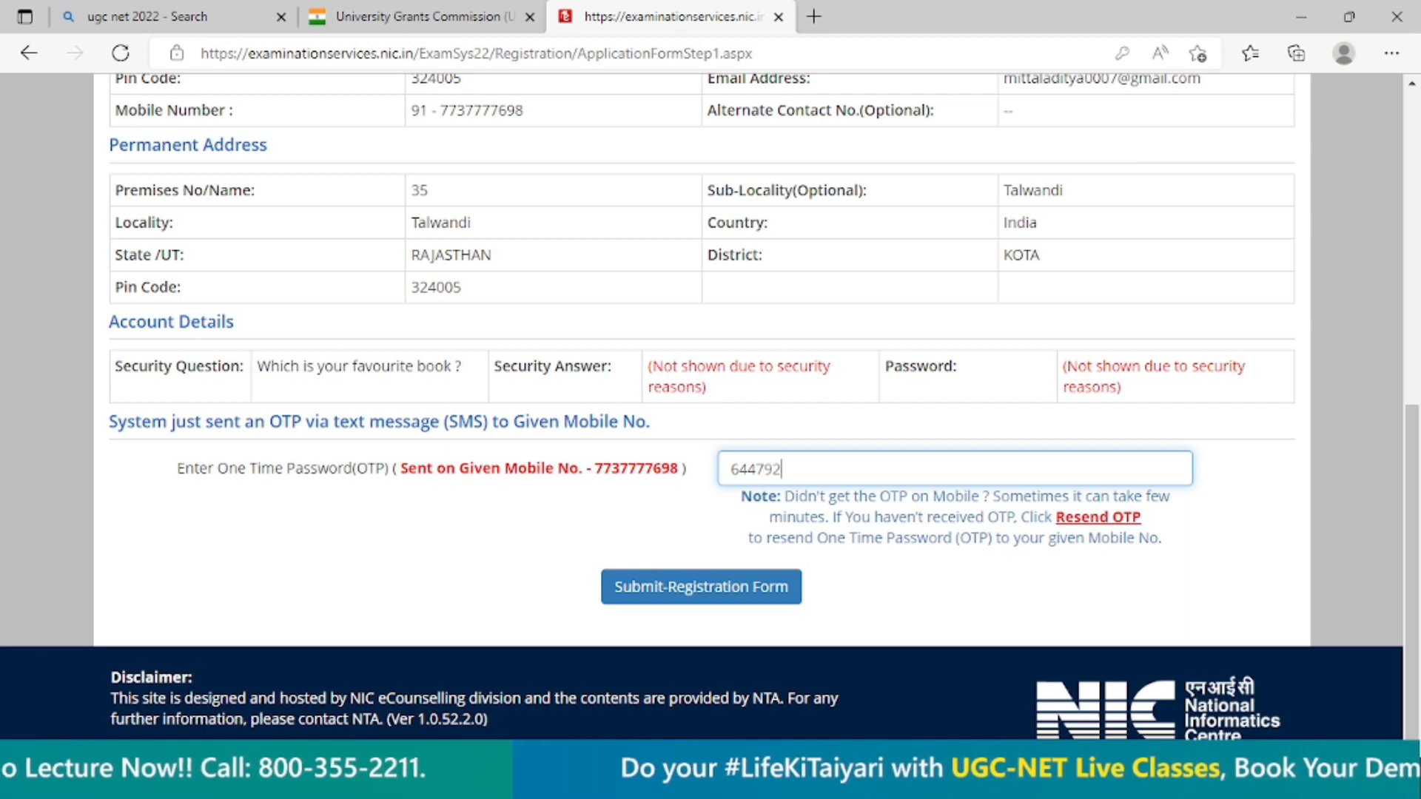
pyautogui.click(703, 587)
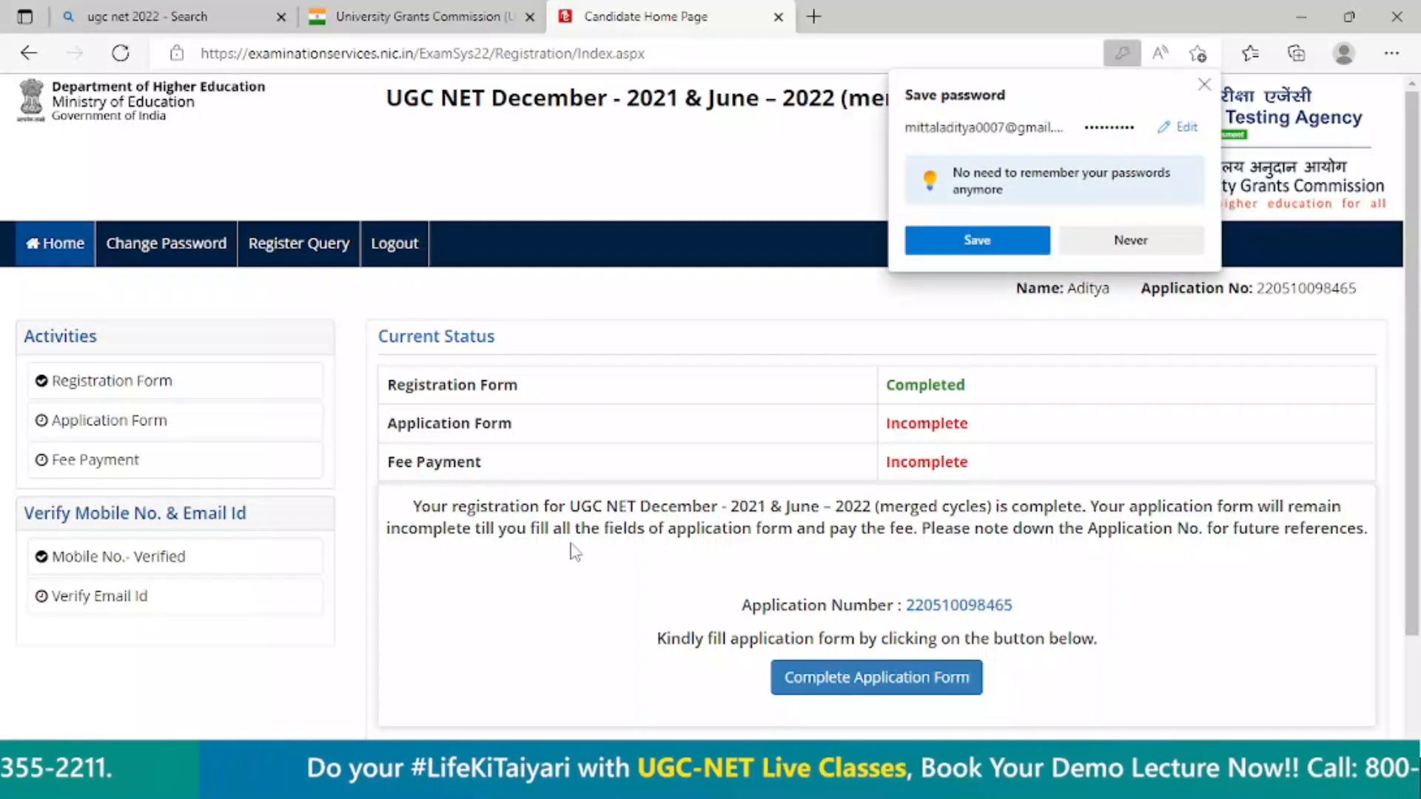
pyautogui.click(1117, 240)
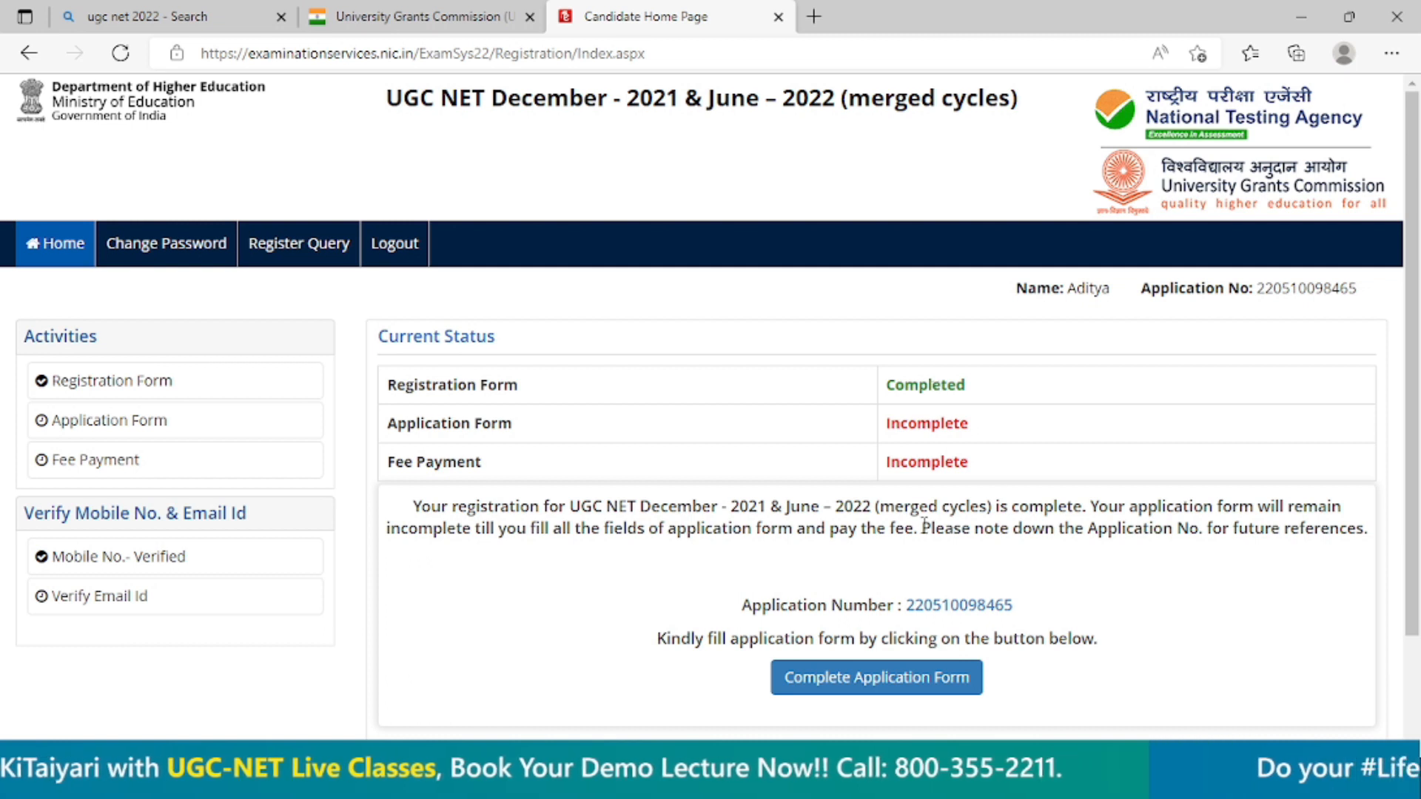
# Proceed to complete the application form and open its Personal Details section.
pyautogui.click(825, 687)
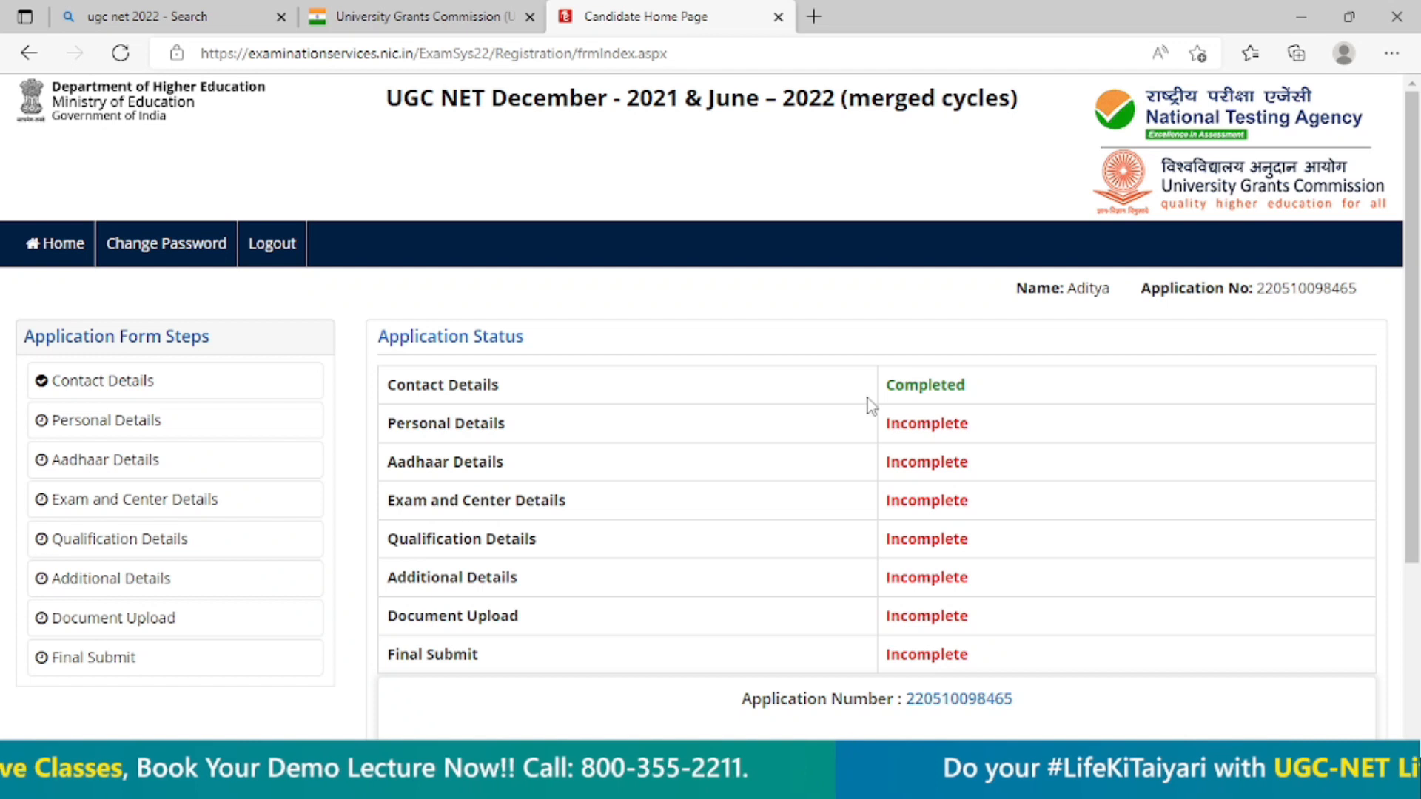
pyautogui.scroll(-3, 889, 475)
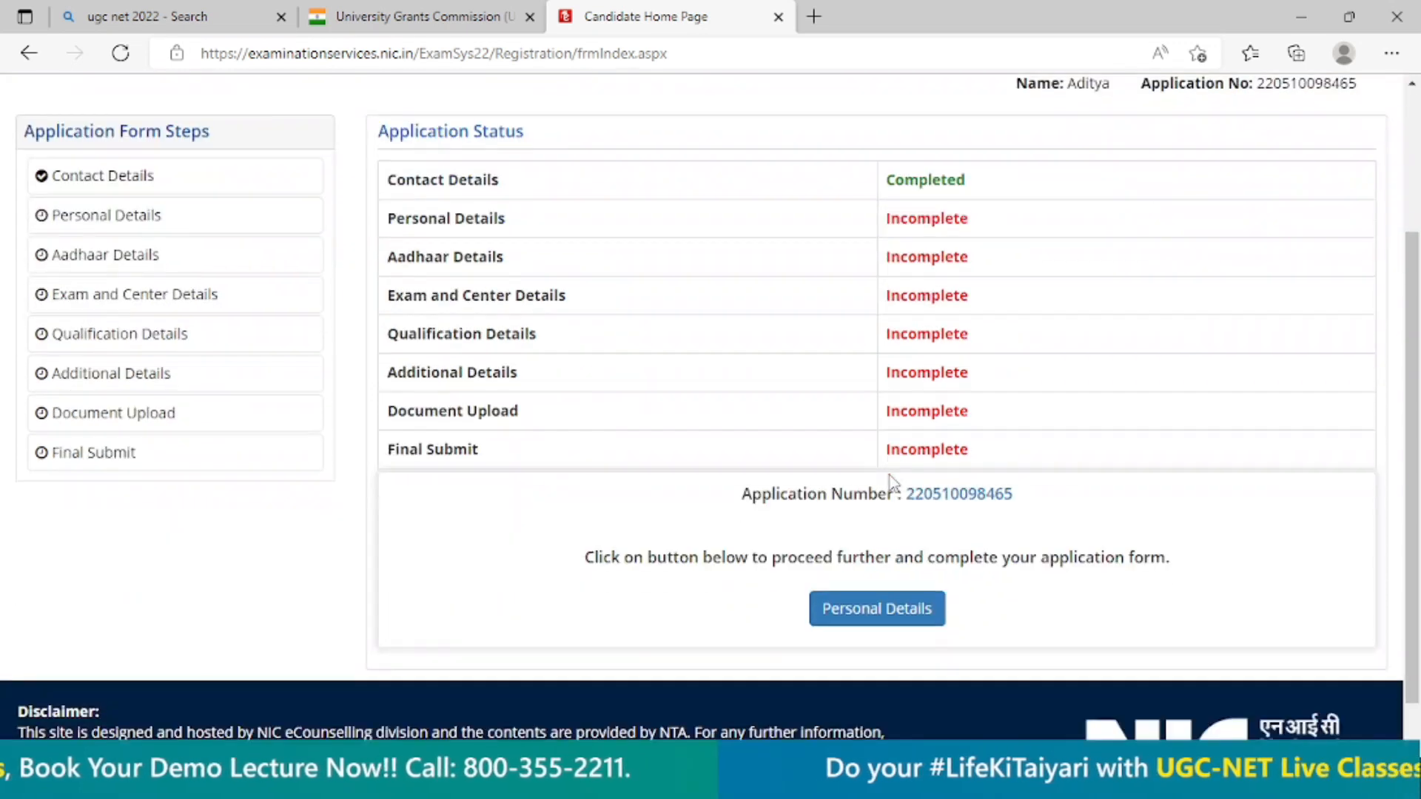
pyautogui.click(856, 615)
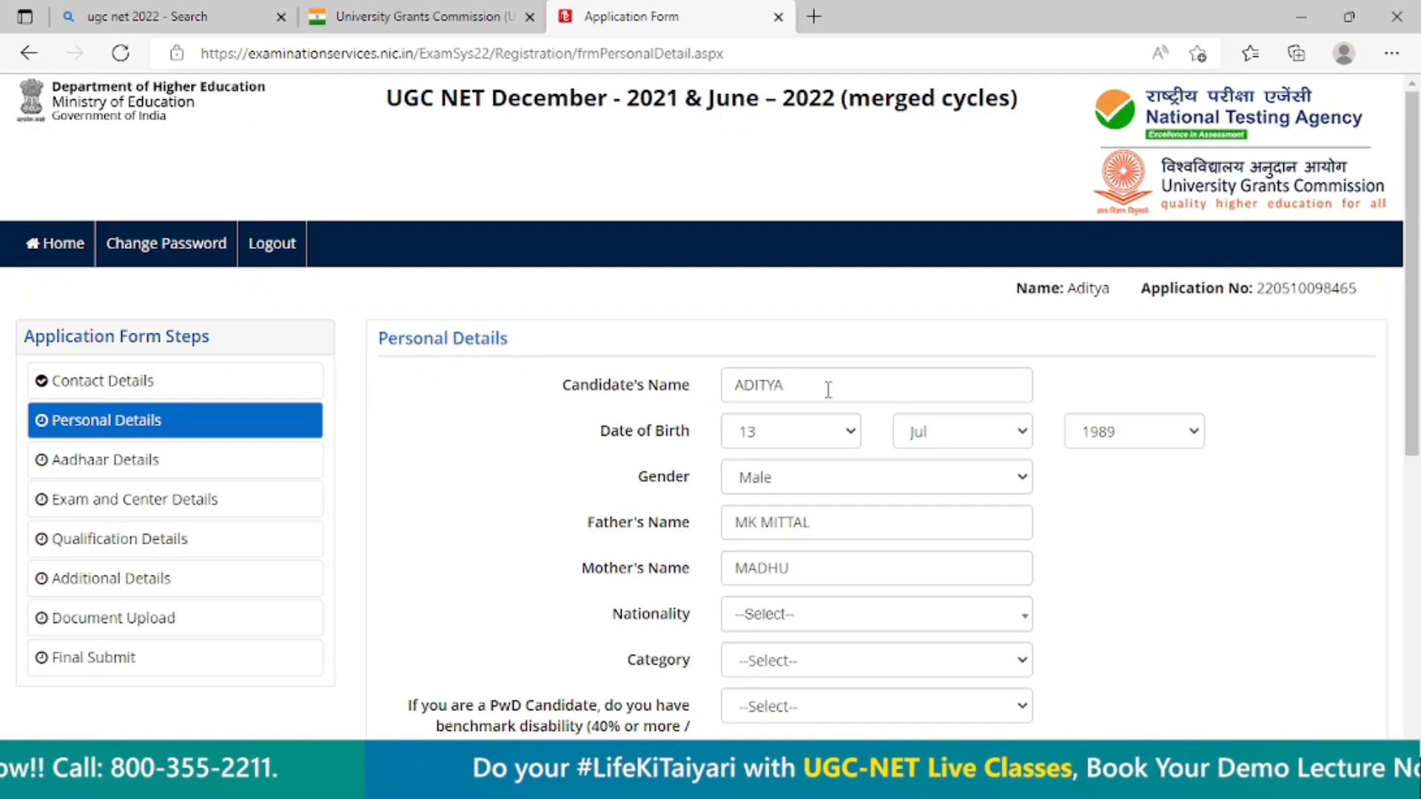
# Set the candidate's nationality to Indian and the category to General in the personal details.
pyautogui.click(828, 390)
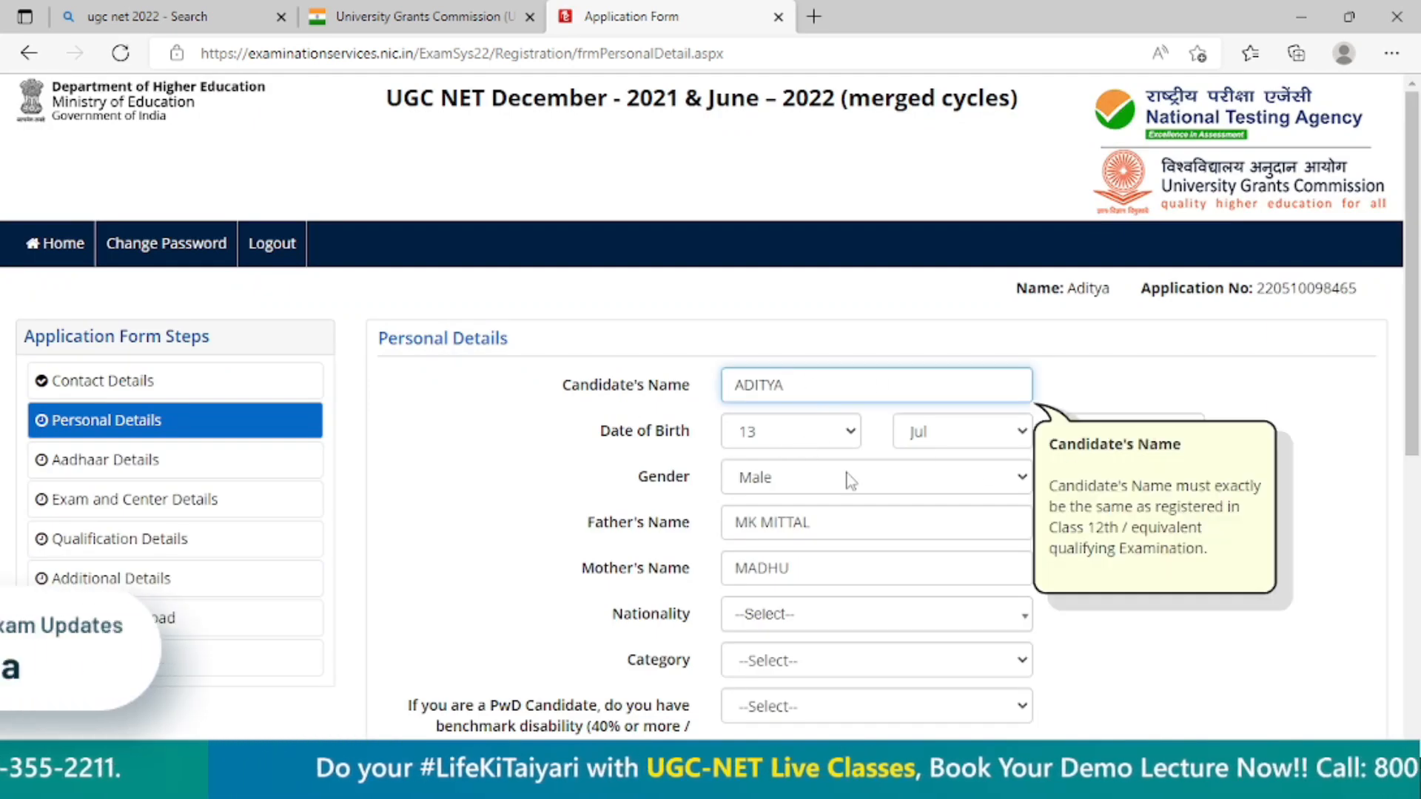
pyautogui.scroll(-3, 837, 482)
pyautogui.click(815, 422)
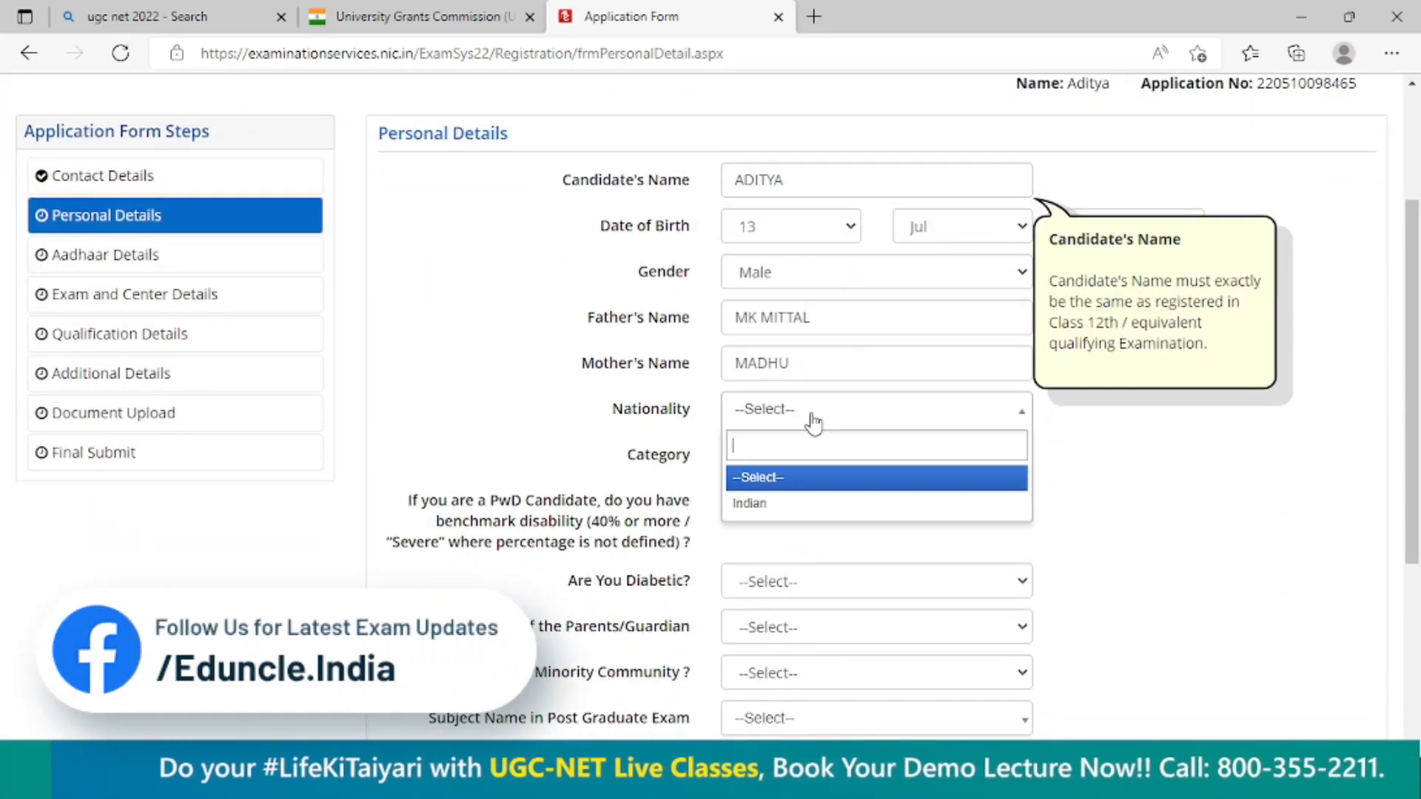
pyautogui.click(788, 501)
pyautogui.click(782, 454)
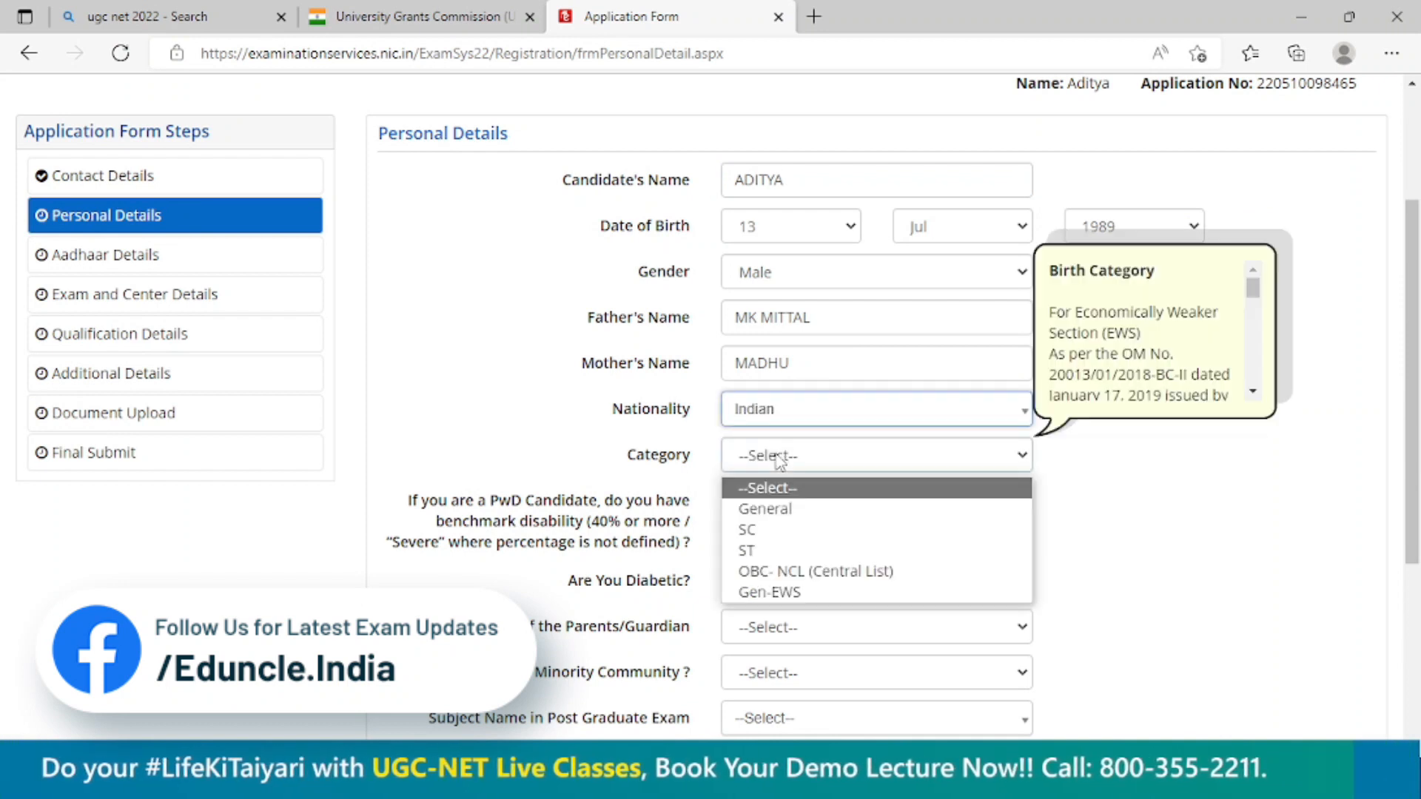
pyautogui.click(795, 509)
# Answer No to both the PwD benchmark disability question and the diabetic question.
pyautogui.click(794, 510)
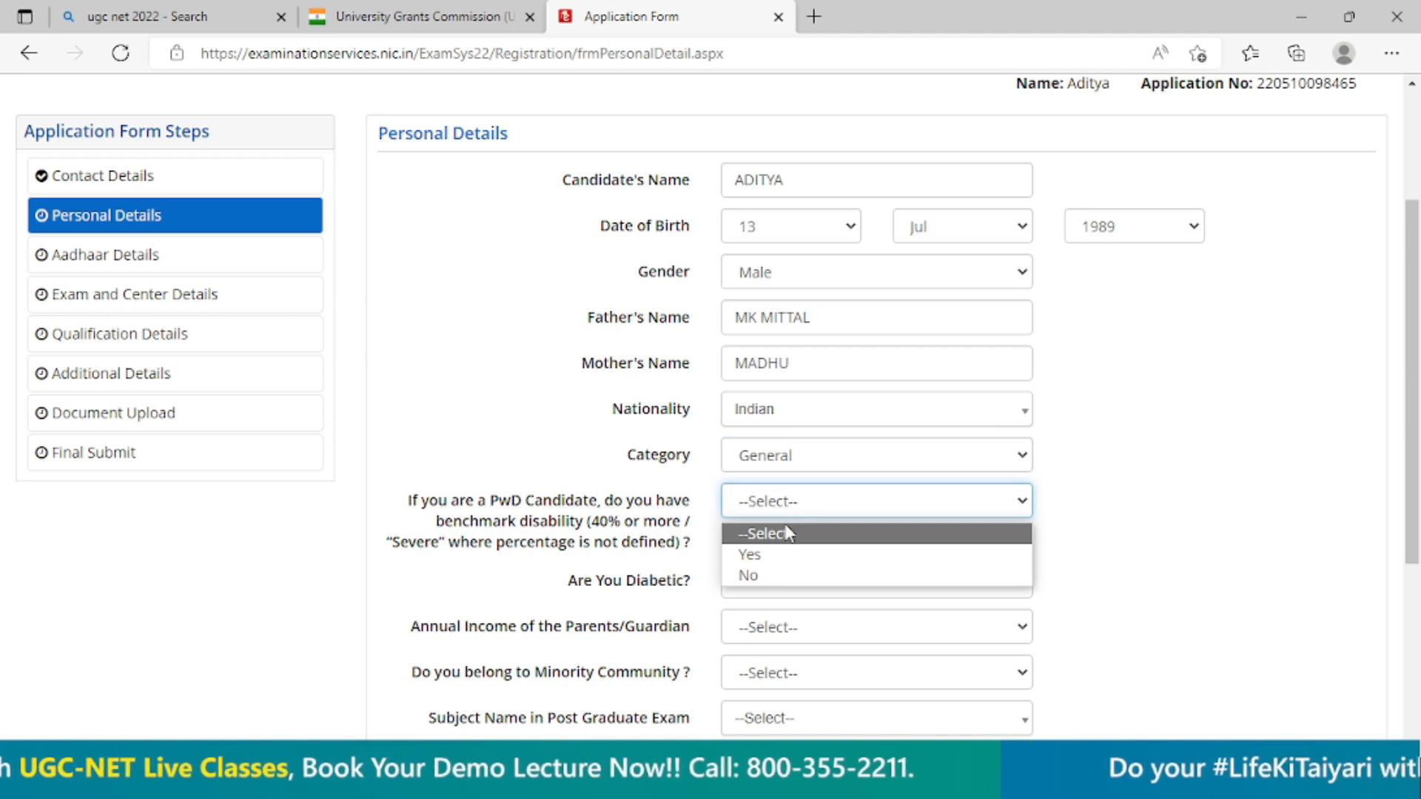
pyautogui.click(775, 553)
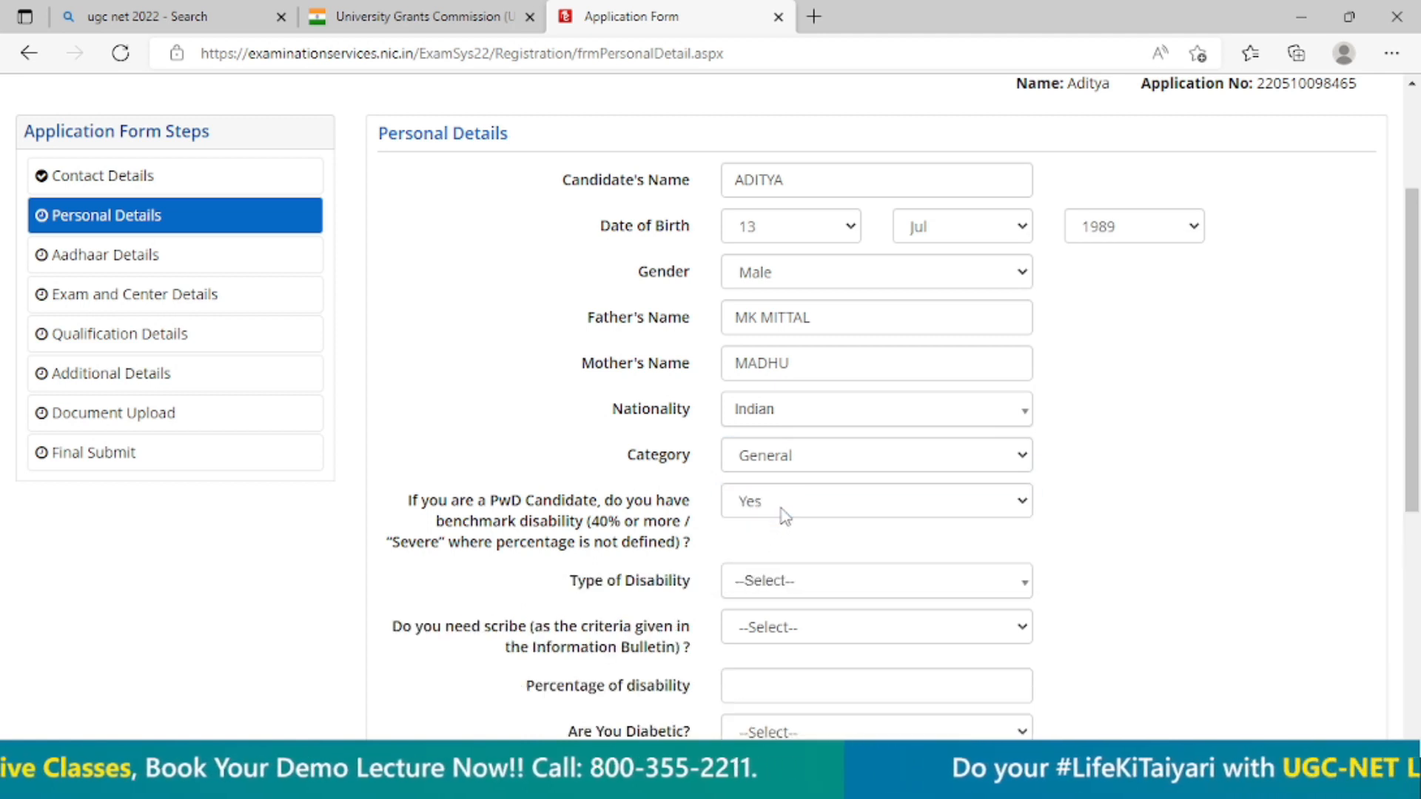
pyautogui.click(784, 516)
pyautogui.click(766, 573)
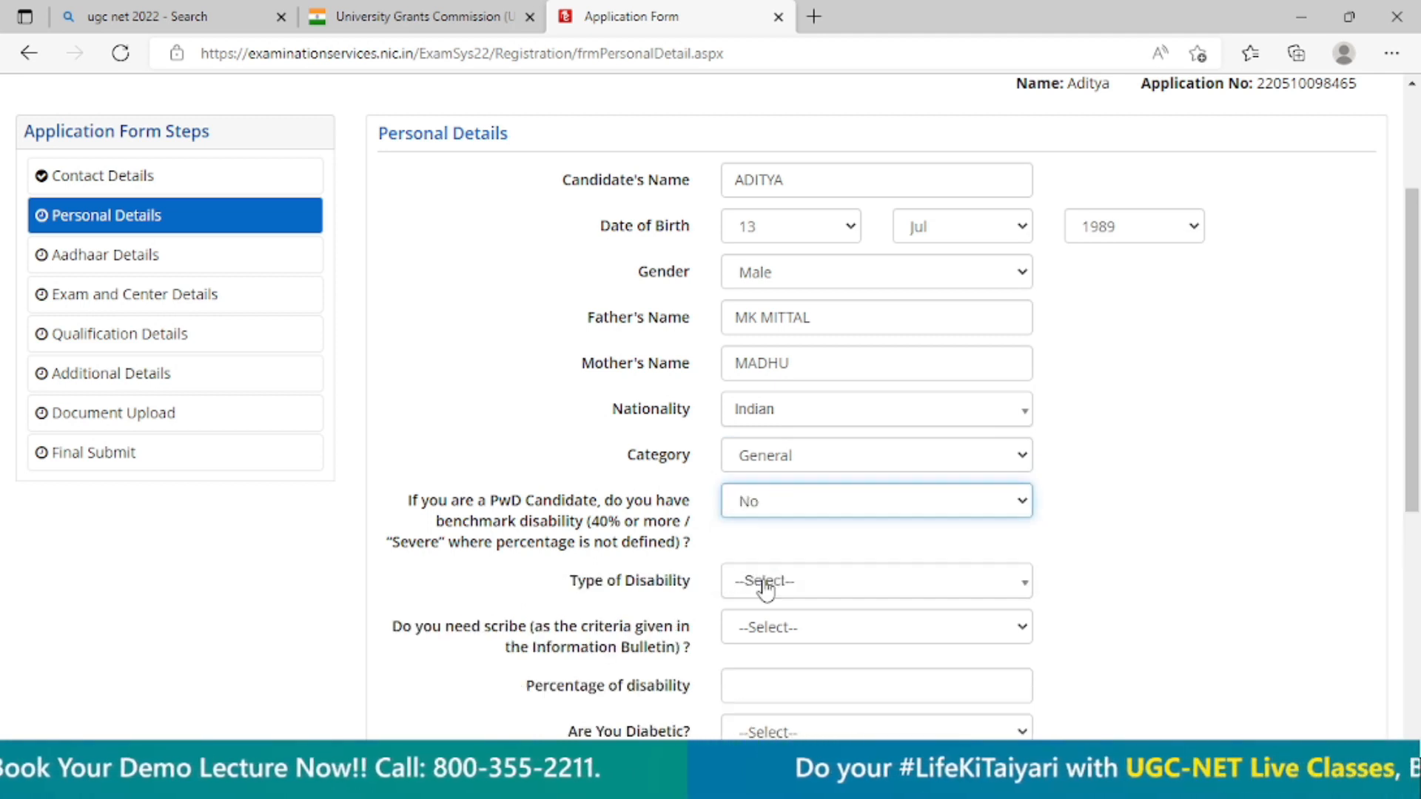
pyautogui.scroll(-3, 1103, 531)
pyautogui.click(862, 387)
pyautogui.click(803, 449)
pyautogui.click(801, 420)
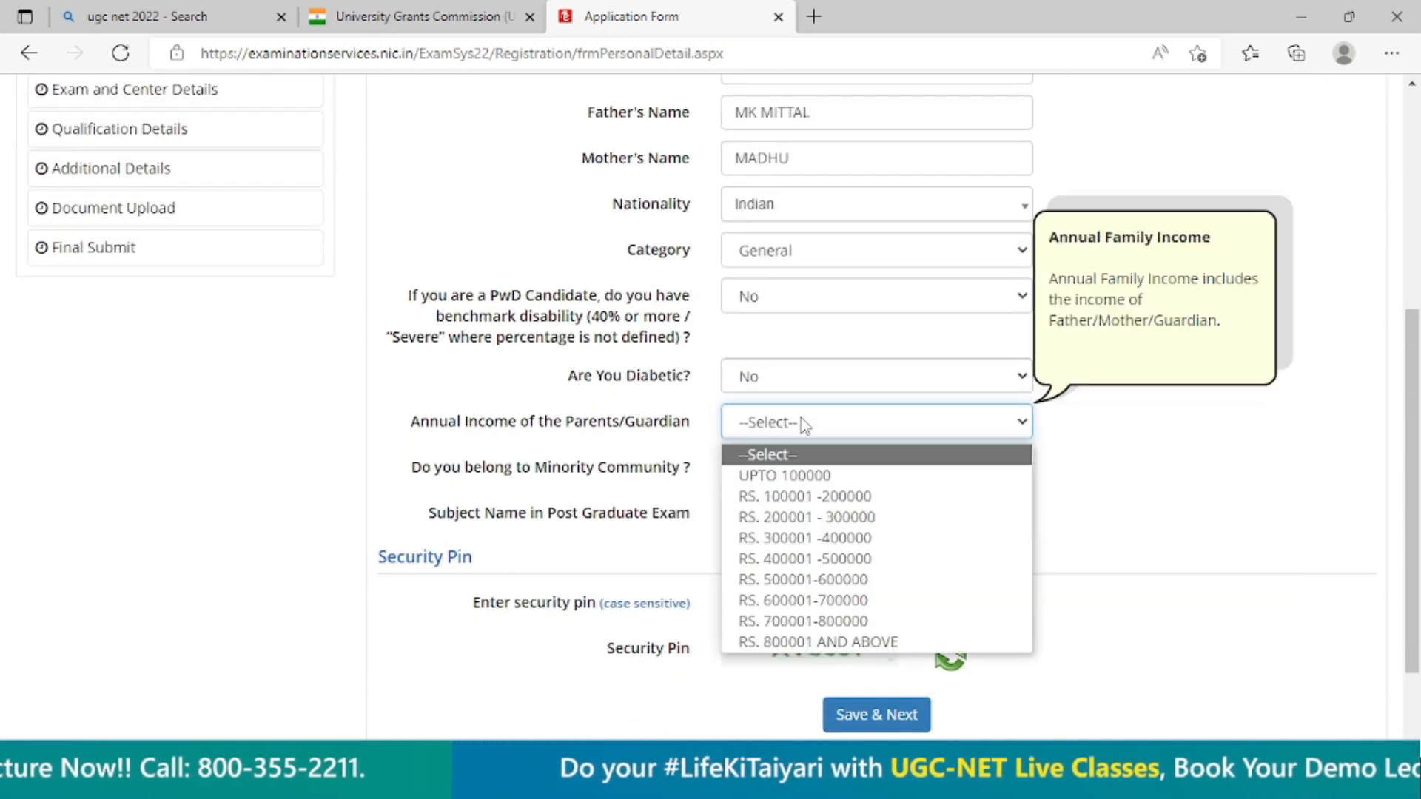
pyautogui.click(786, 539)
pyautogui.click(780, 482)
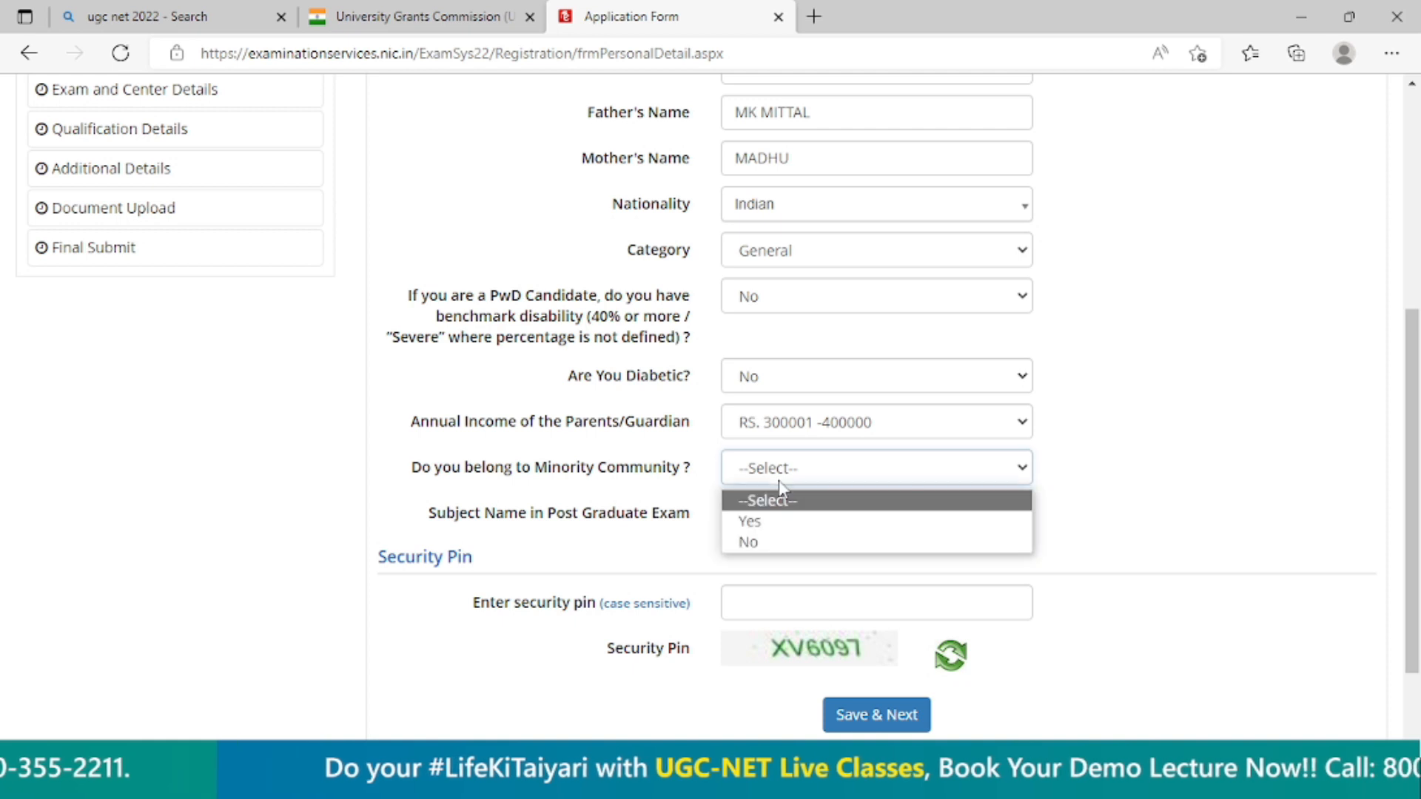
pyautogui.click(782, 538)
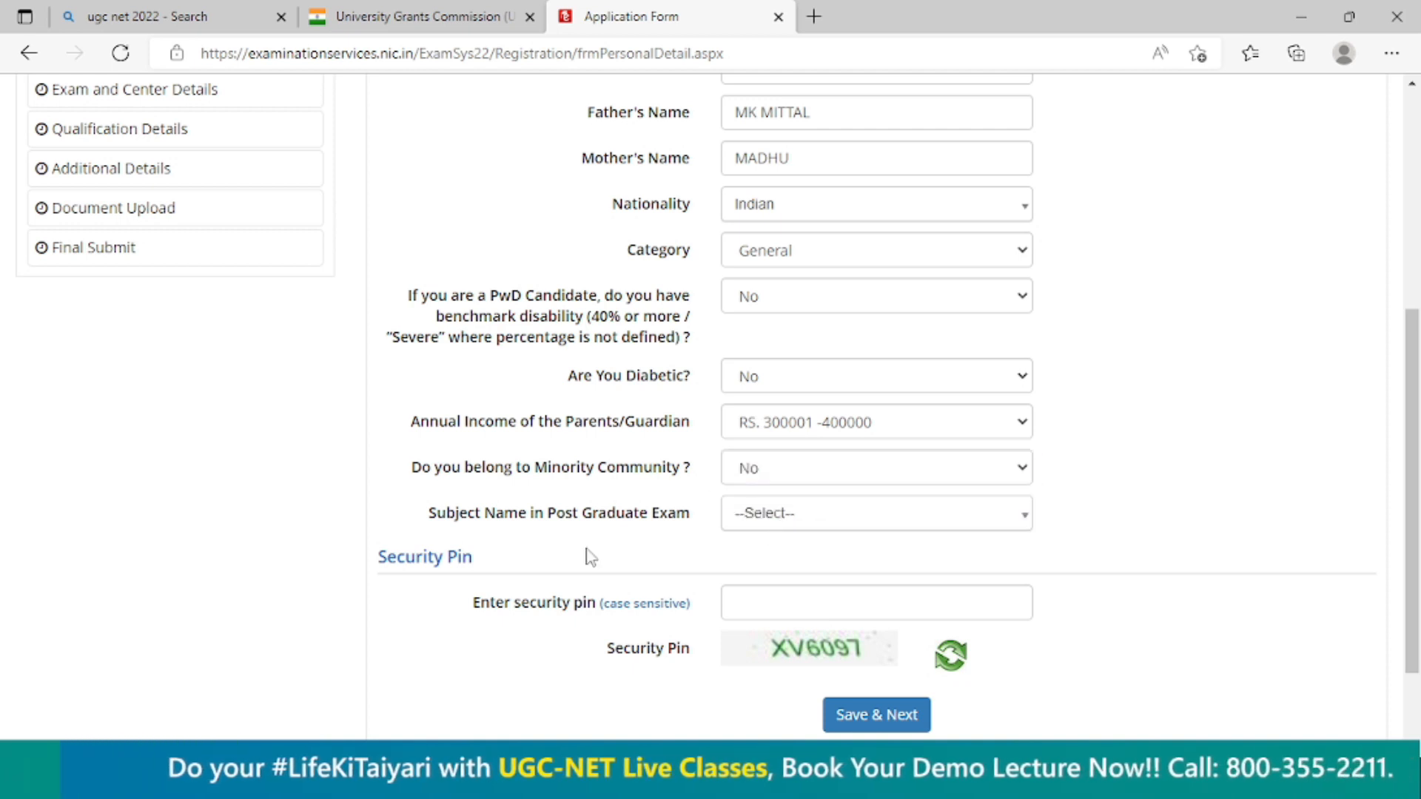
# Choose Philosophy as the post graduate subject, enter the security pin from the image and save the personal details section.
pyautogui.scroll(-2, 592, 558)
pyautogui.click(866, 419)
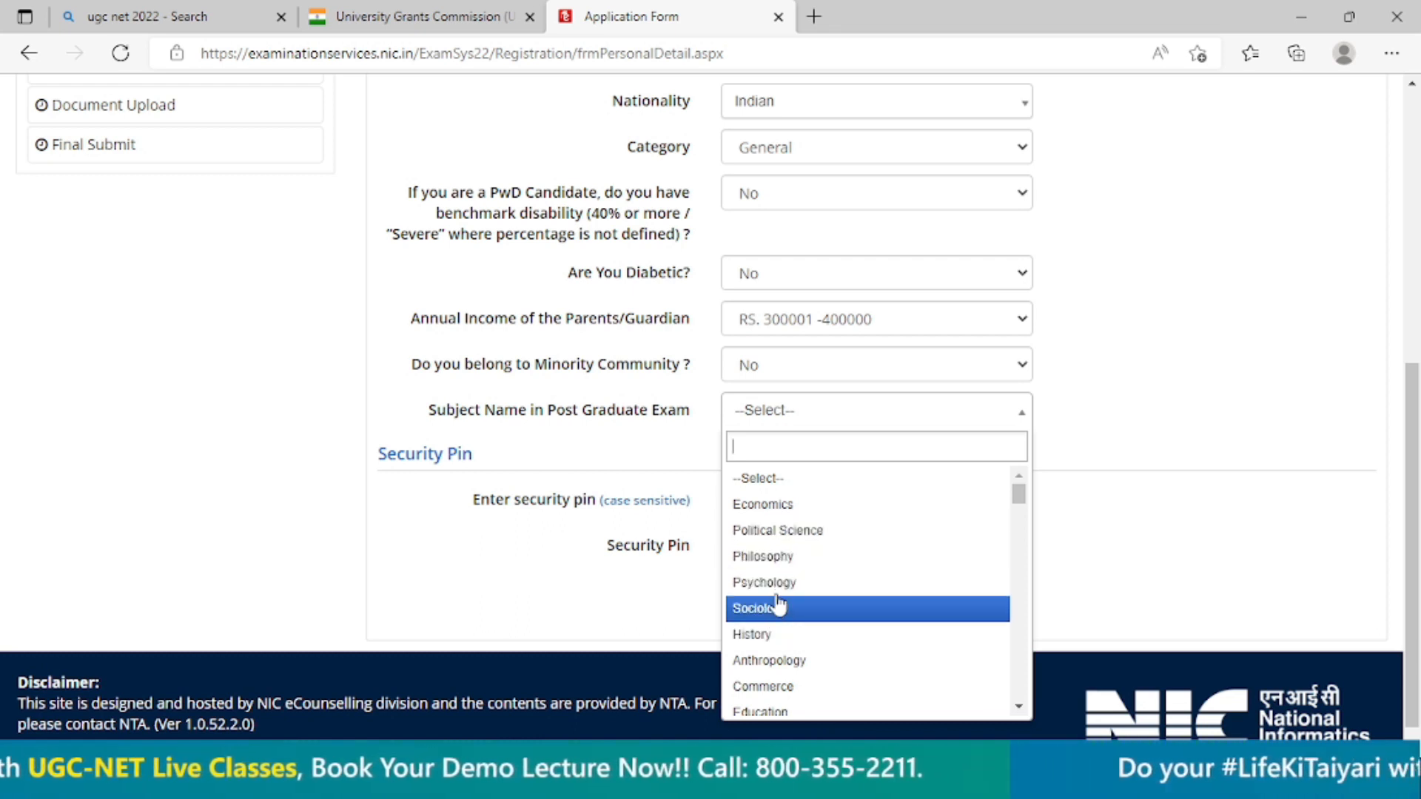
pyautogui.click(777, 562)
pyautogui.click(789, 504)
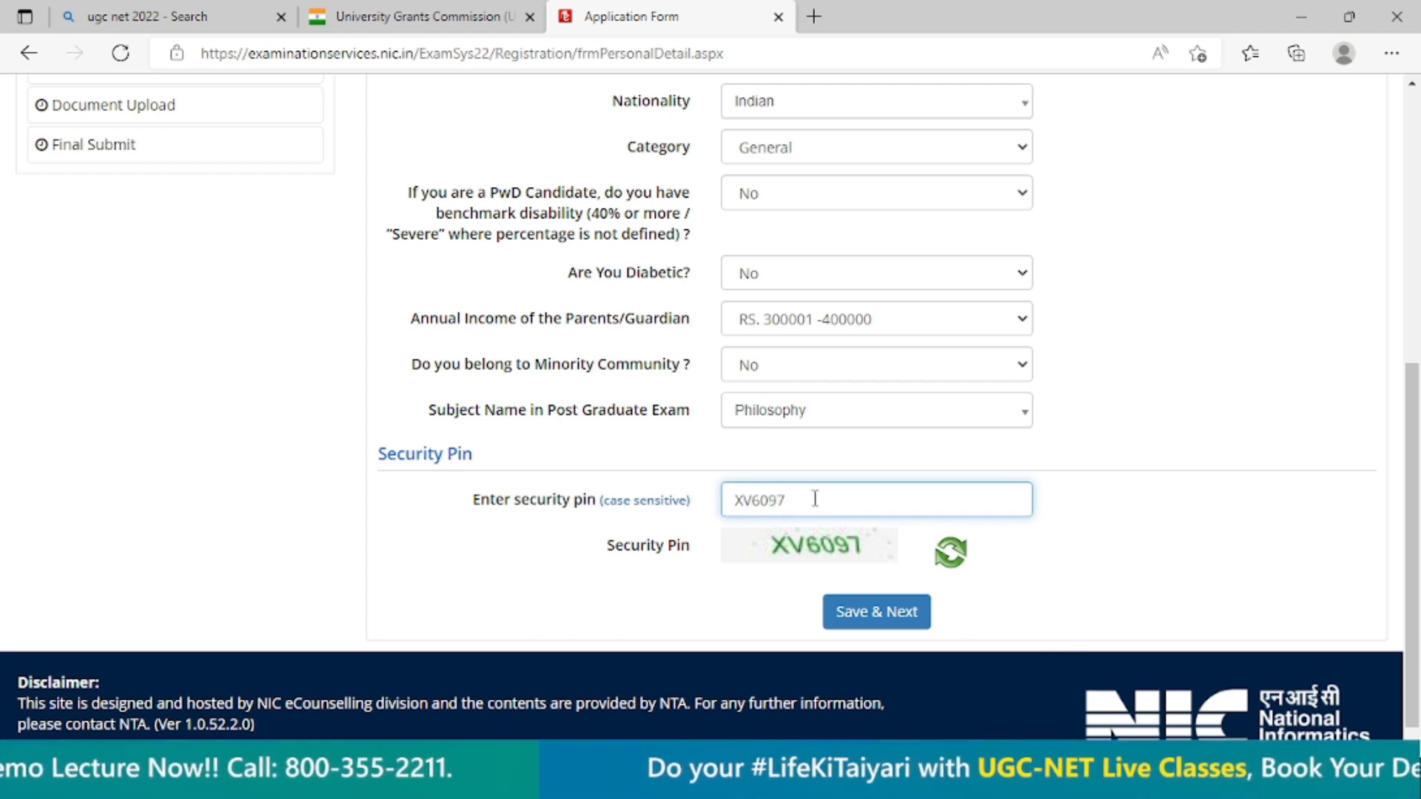
pyautogui.click(887, 615)
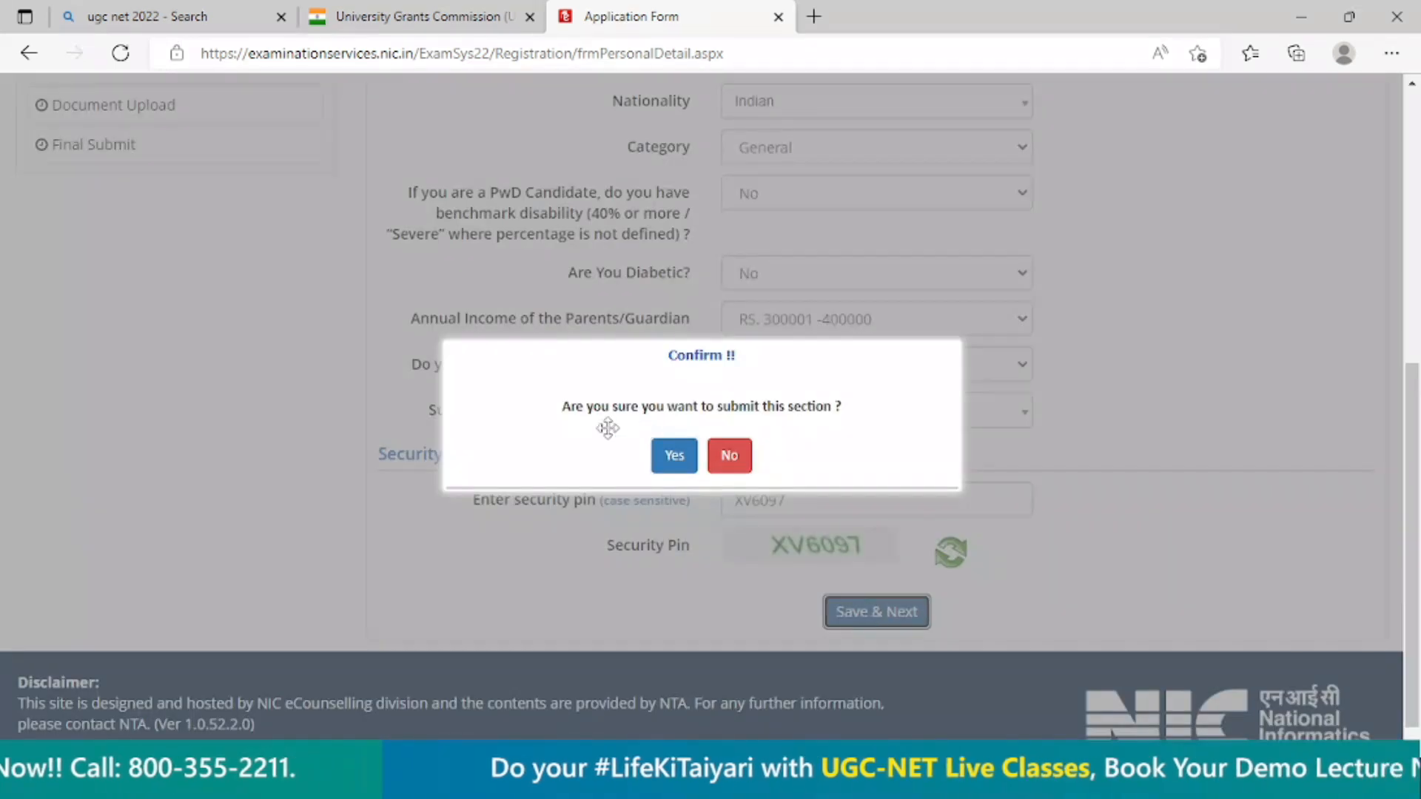
pyautogui.click(661, 456)
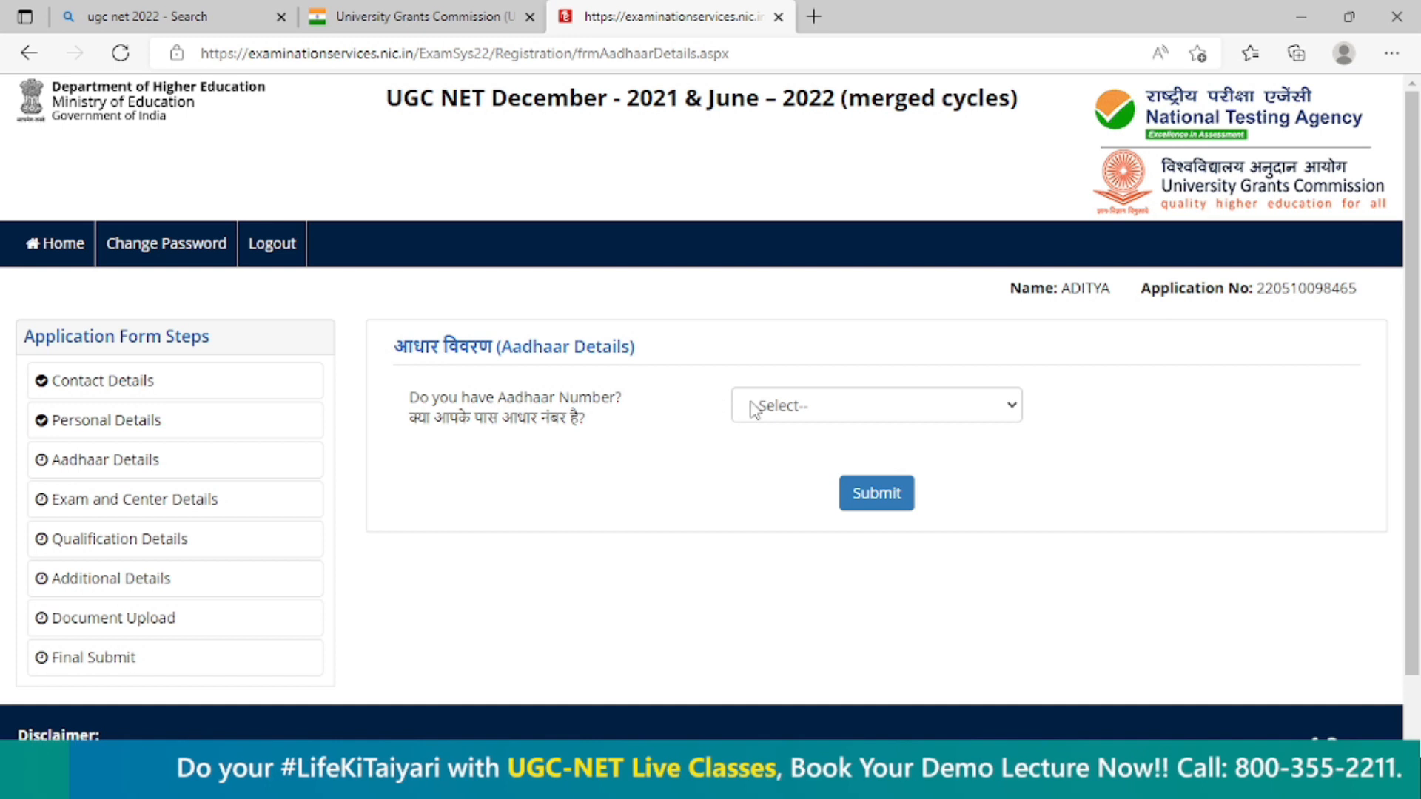
# Answer No to having an Aadhaar number, then submit and confirm the Aadhaar details.
pyautogui.click(814, 416)
pyautogui.click(794, 460)
pyautogui.click(804, 416)
pyautogui.click(789, 487)
pyautogui.click(866, 498)
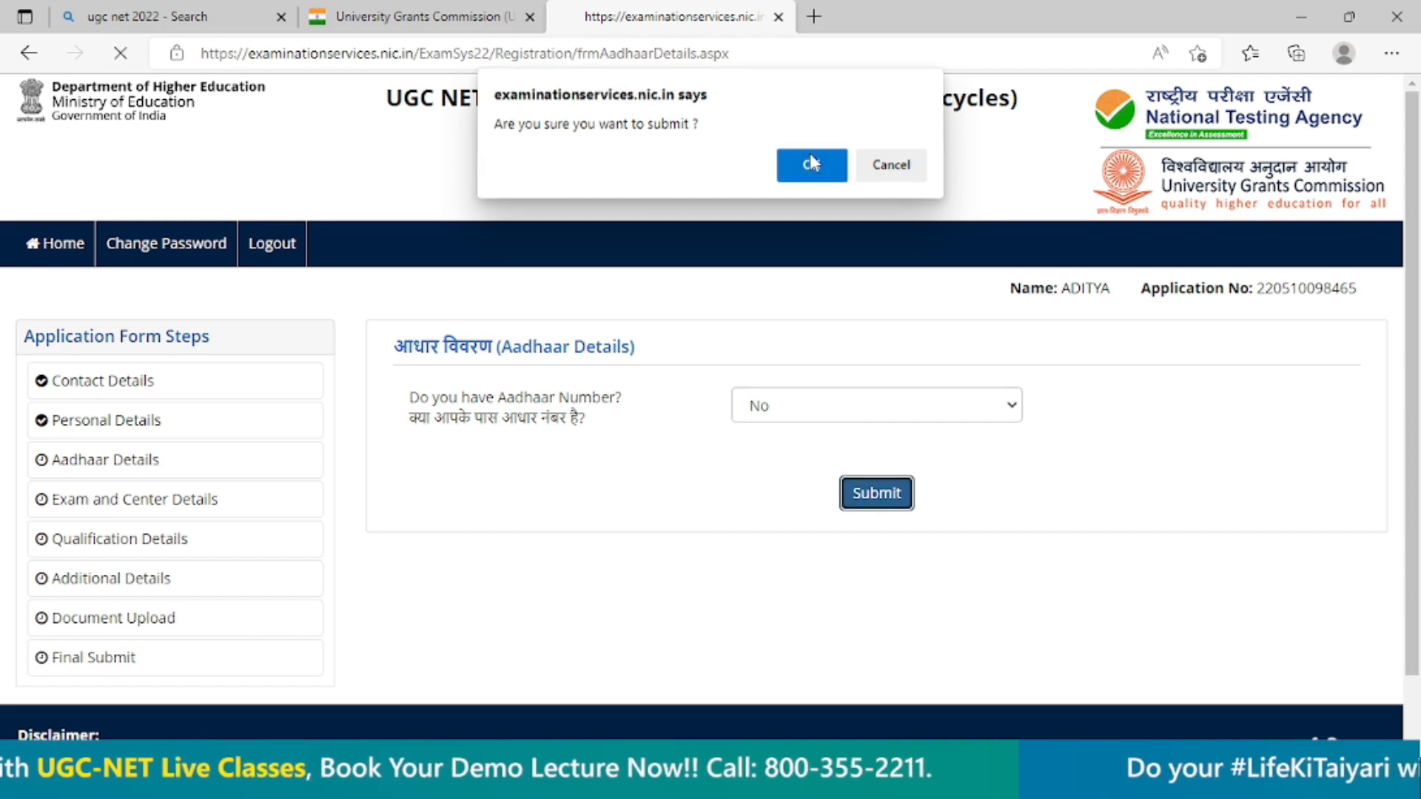
pyautogui.click(810, 153)
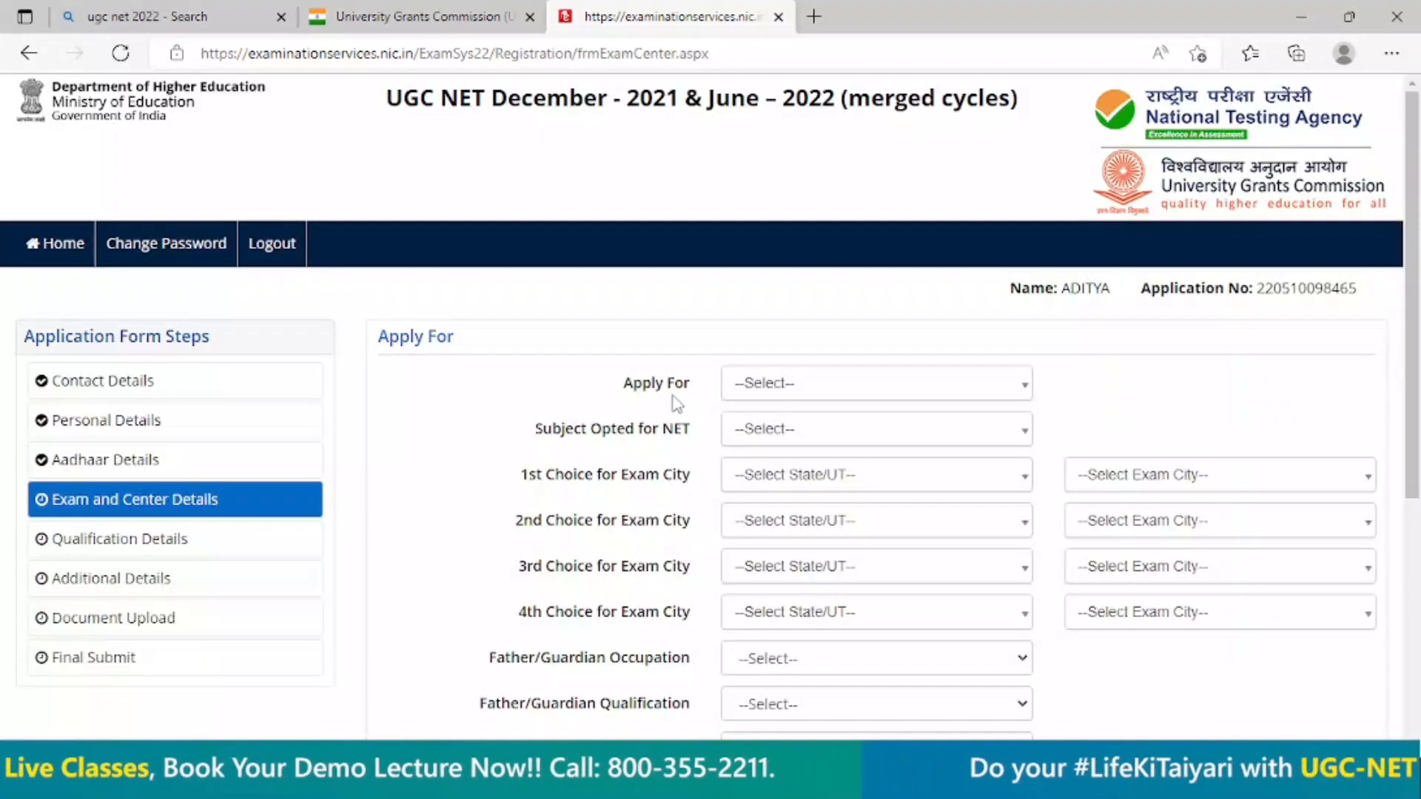
# Apply for JRF & ASSISTANT PROFESSOR and set the subject opted for NET to Philosophy.
pyautogui.click(842, 400)
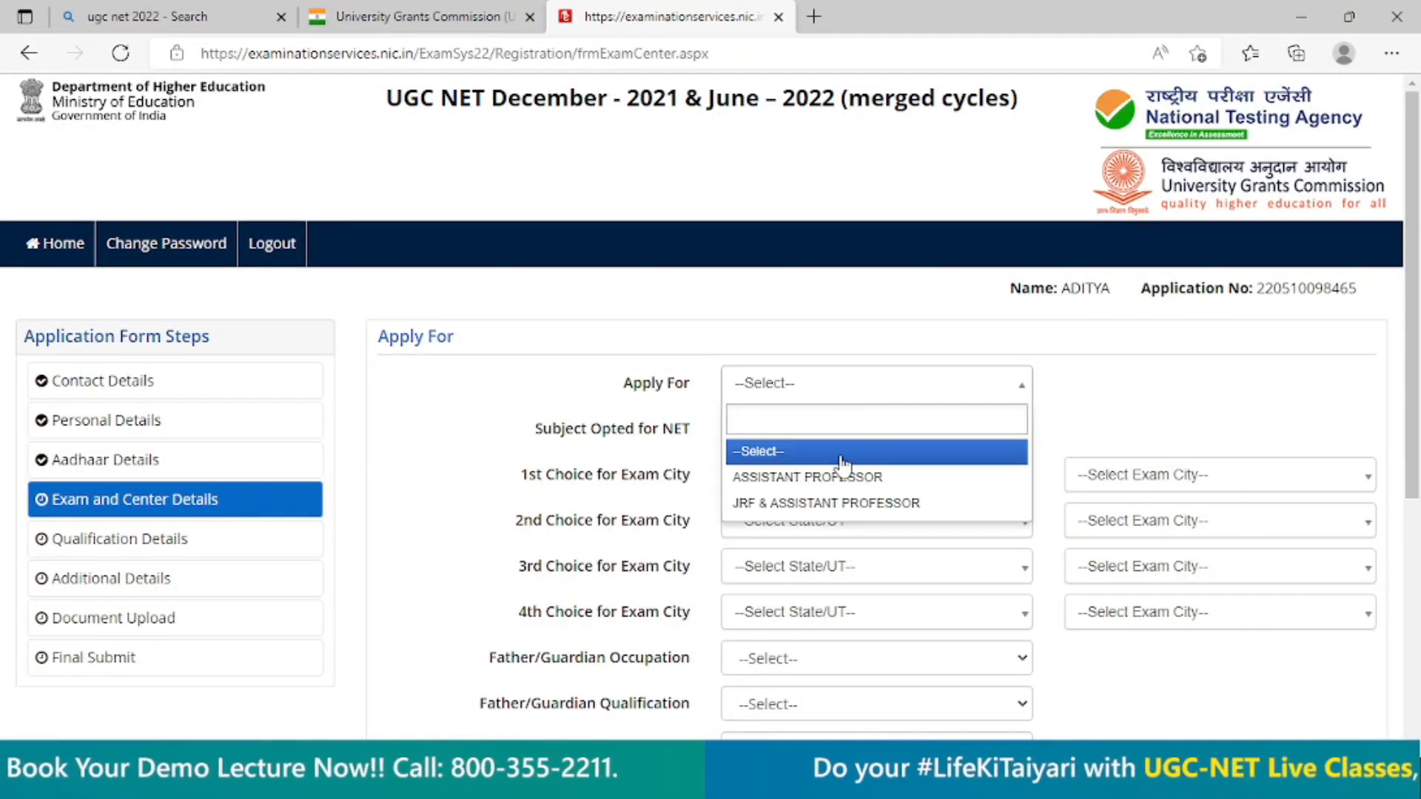
pyautogui.click(818, 503)
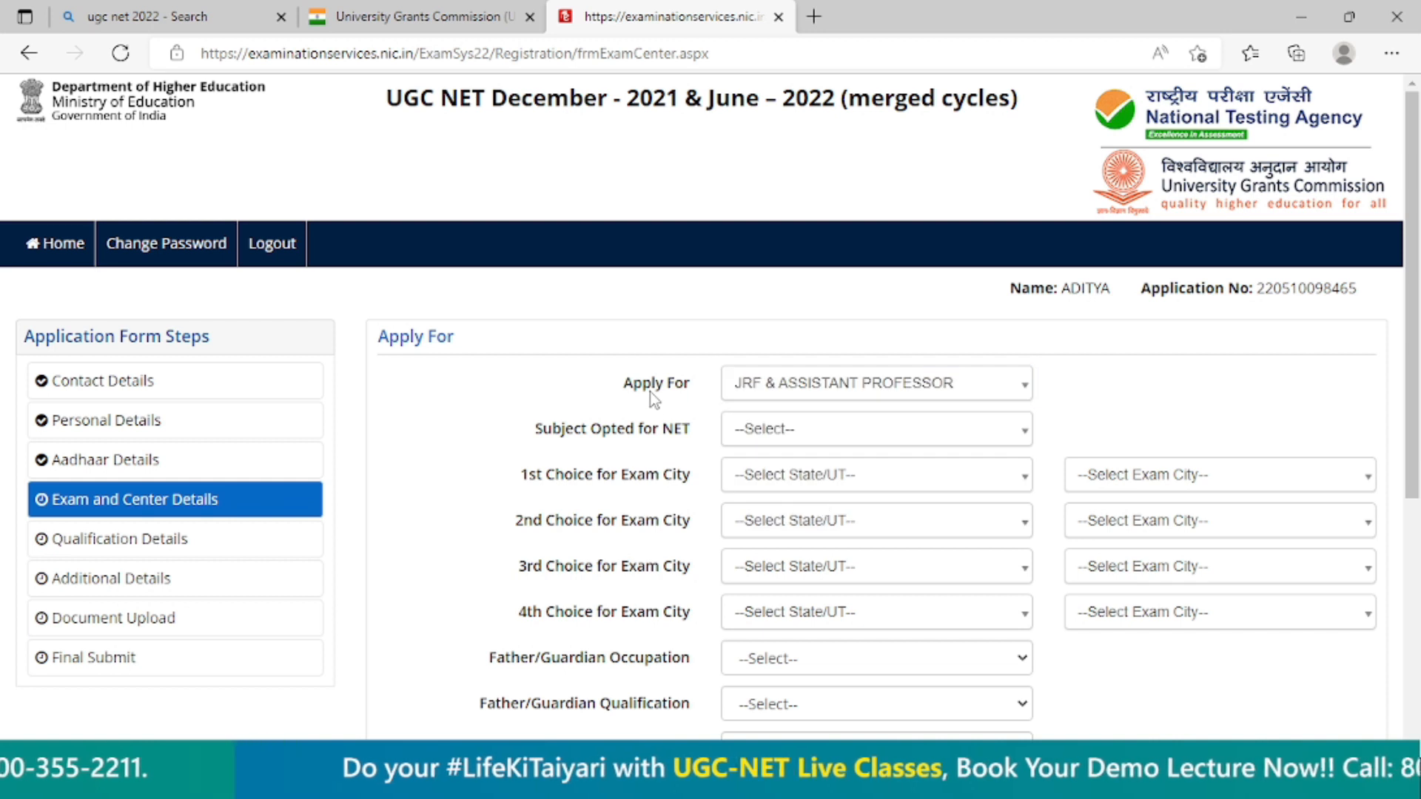
pyautogui.click(775, 436)
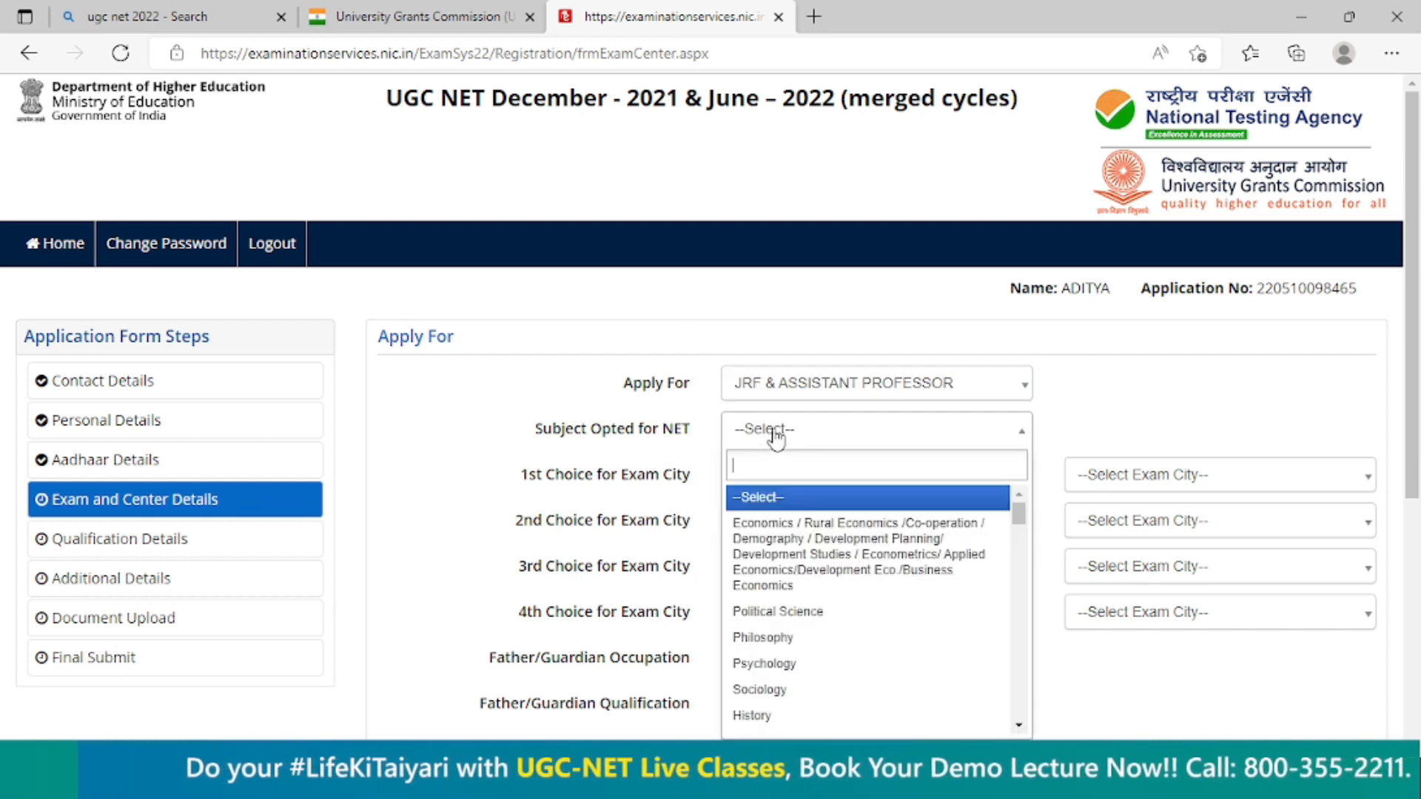
pyautogui.click(797, 649)
pyautogui.scroll(-1, 626, 485)
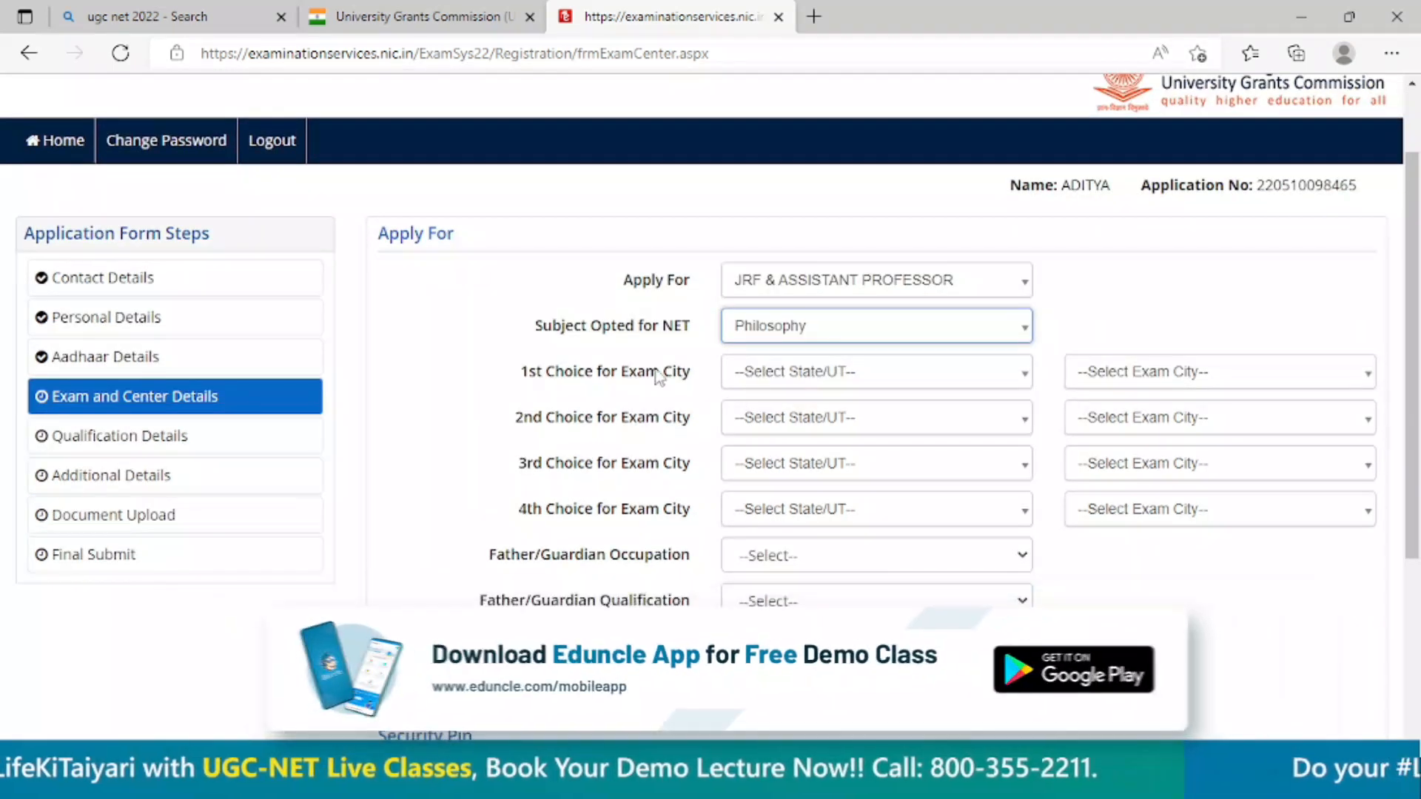
# Set the 1st choice for exam city to AJMER and the 2nd choice to ALWAR, both in RAJASTHAN.
pyautogui.click(859, 379)
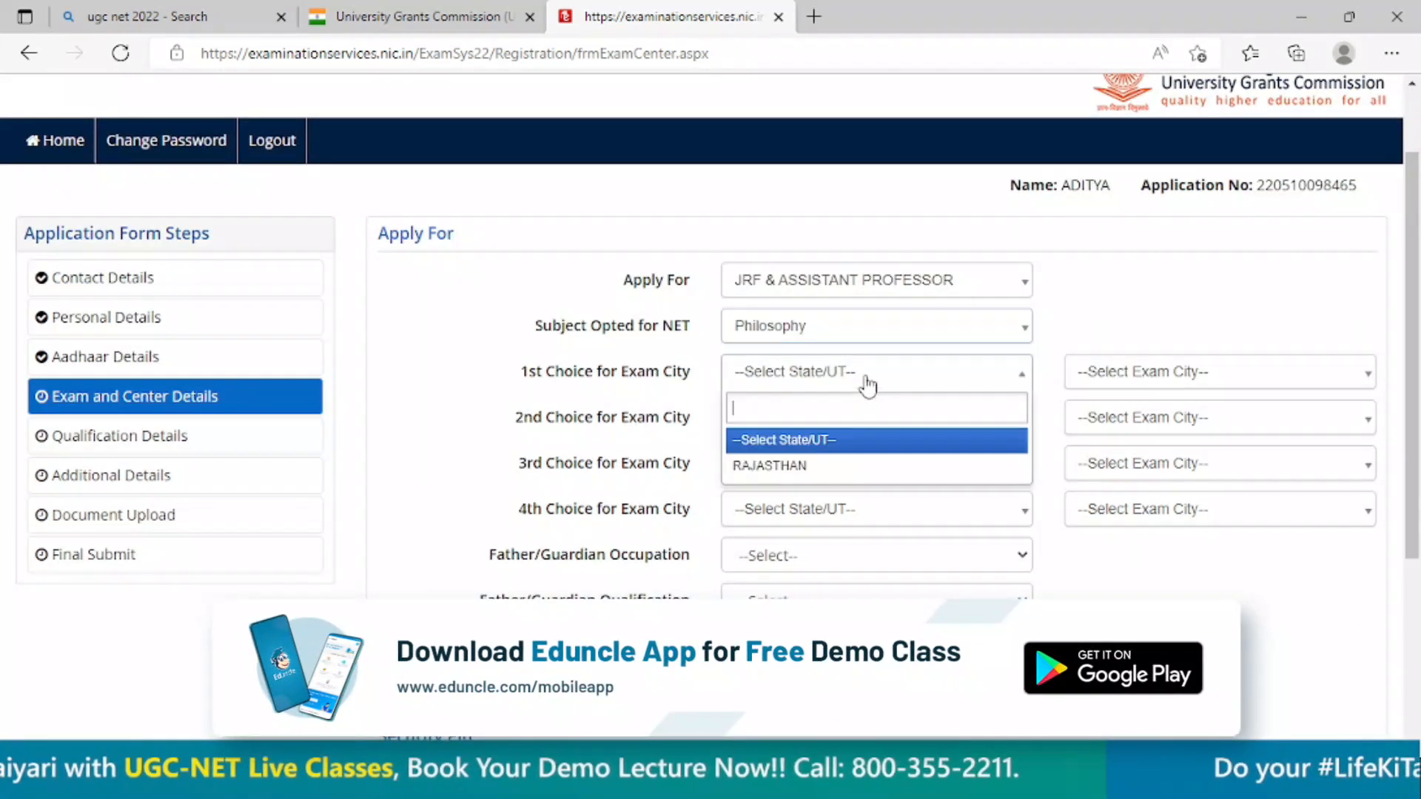
pyautogui.click(827, 467)
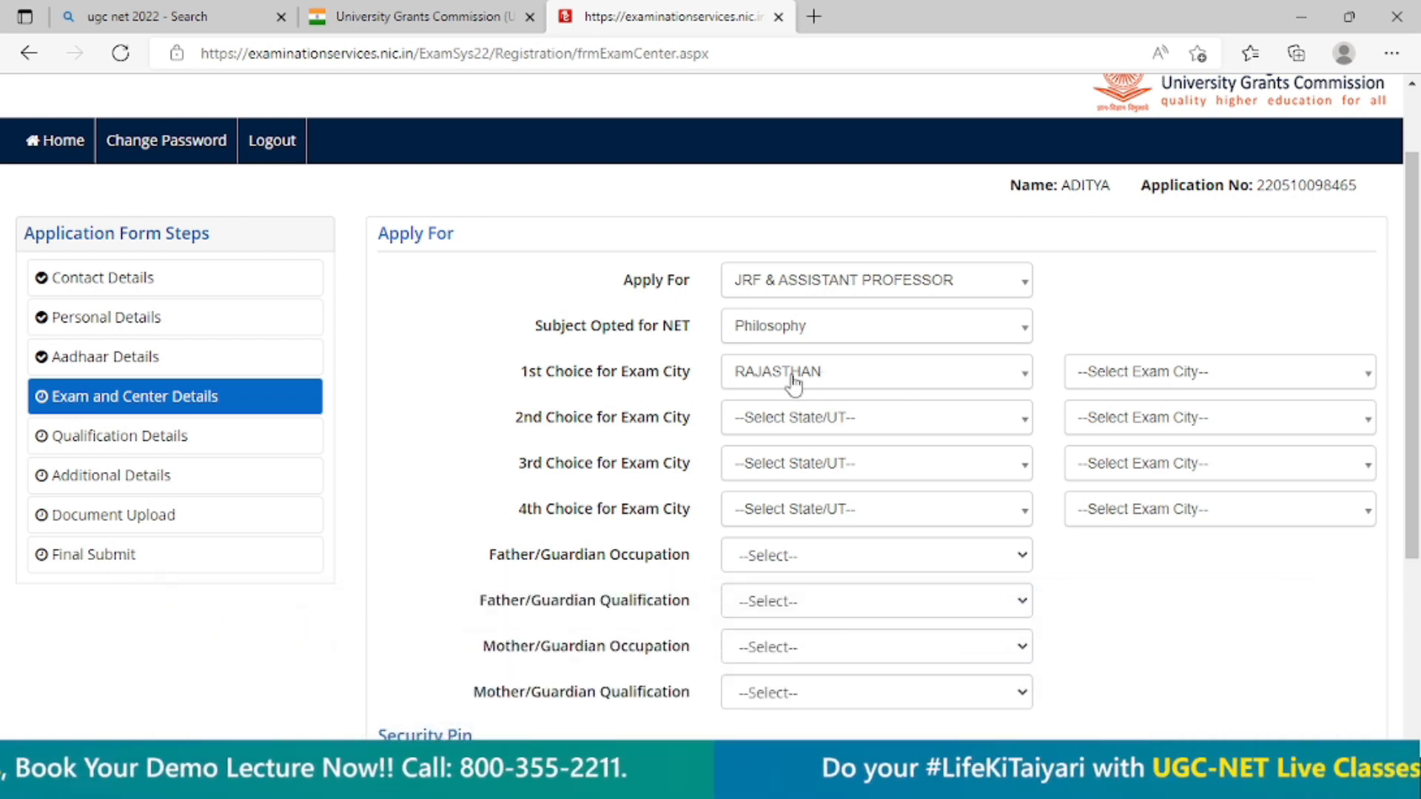
pyautogui.click(1165, 376)
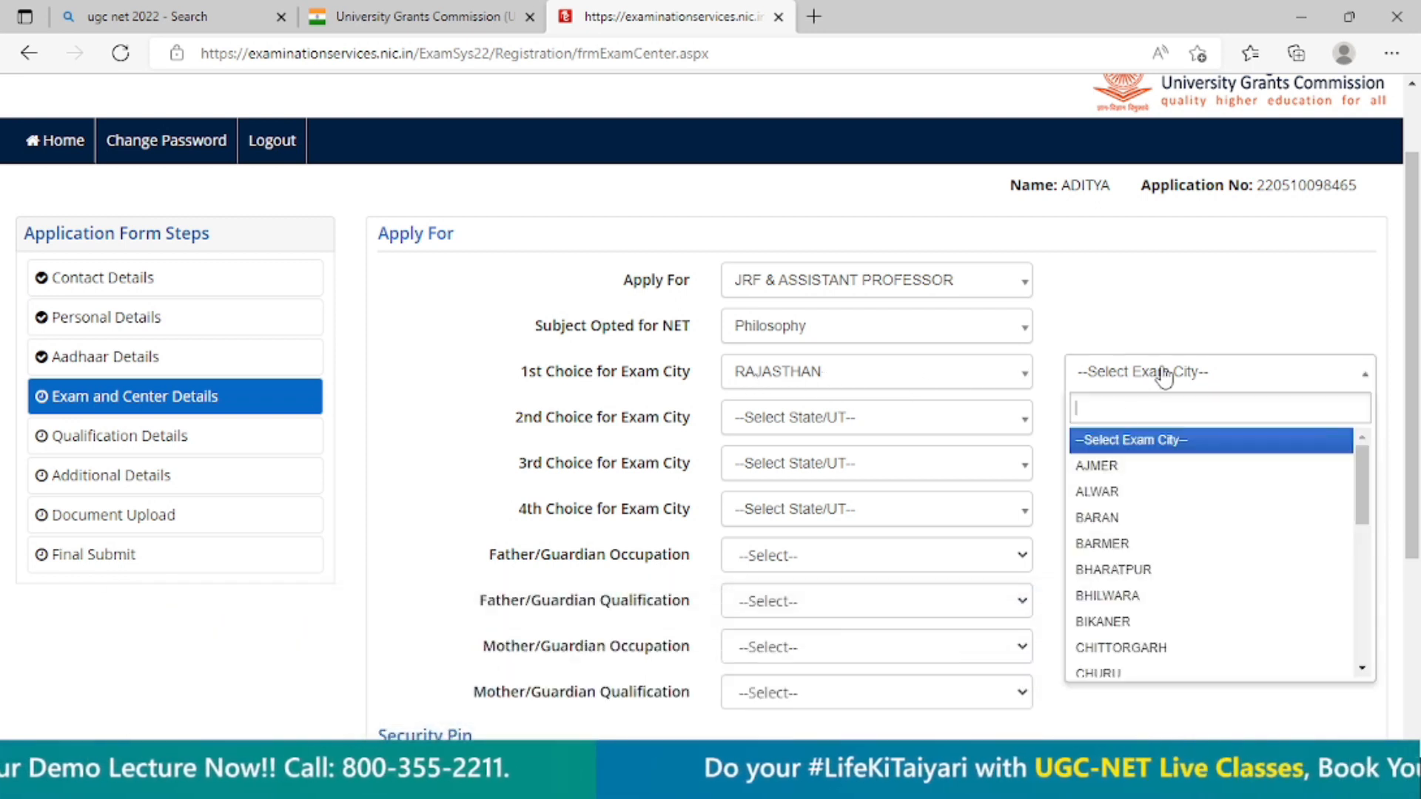
pyautogui.click(1094, 470)
pyautogui.click(872, 419)
pyautogui.click(795, 509)
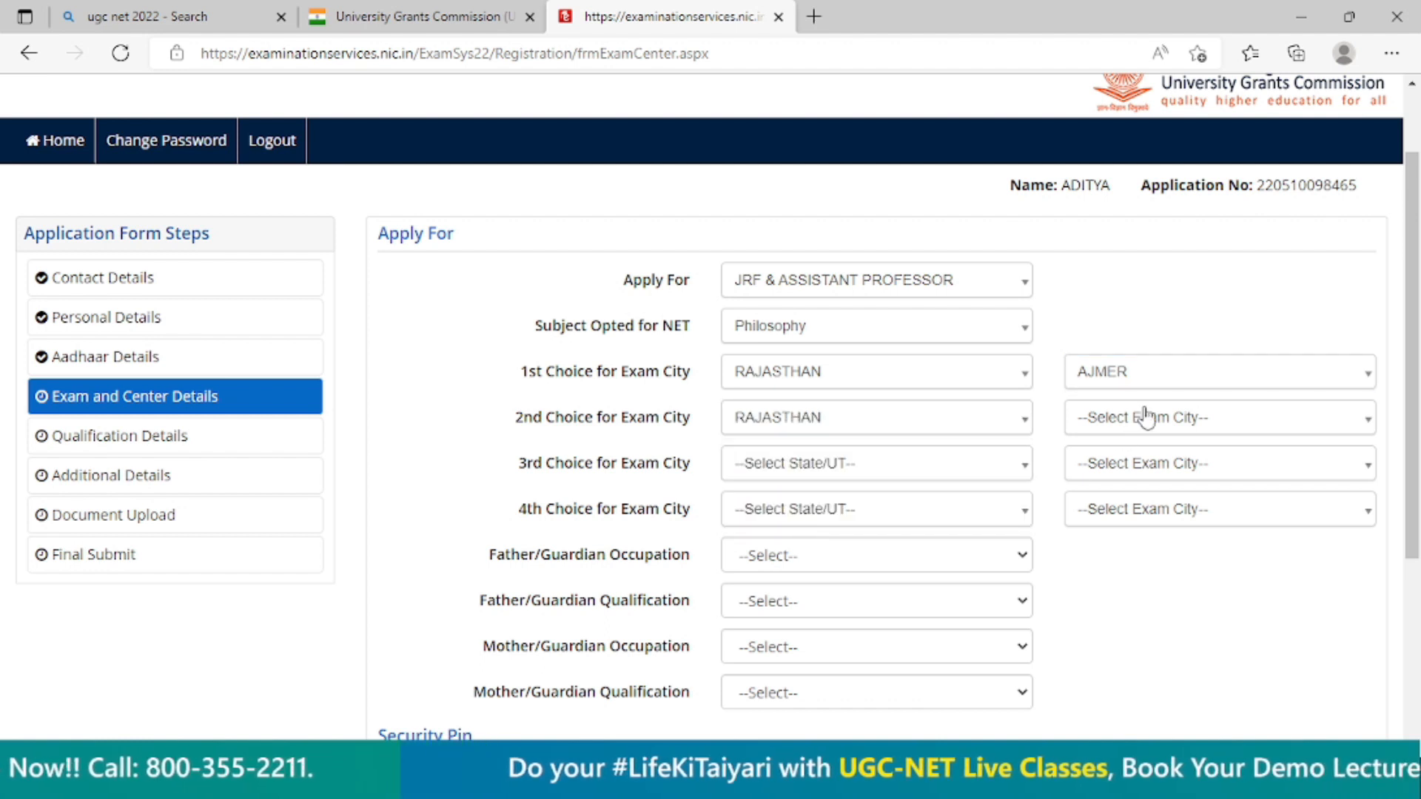
pyautogui.click(1116, 419)
pyautogui.click(1115, 538)
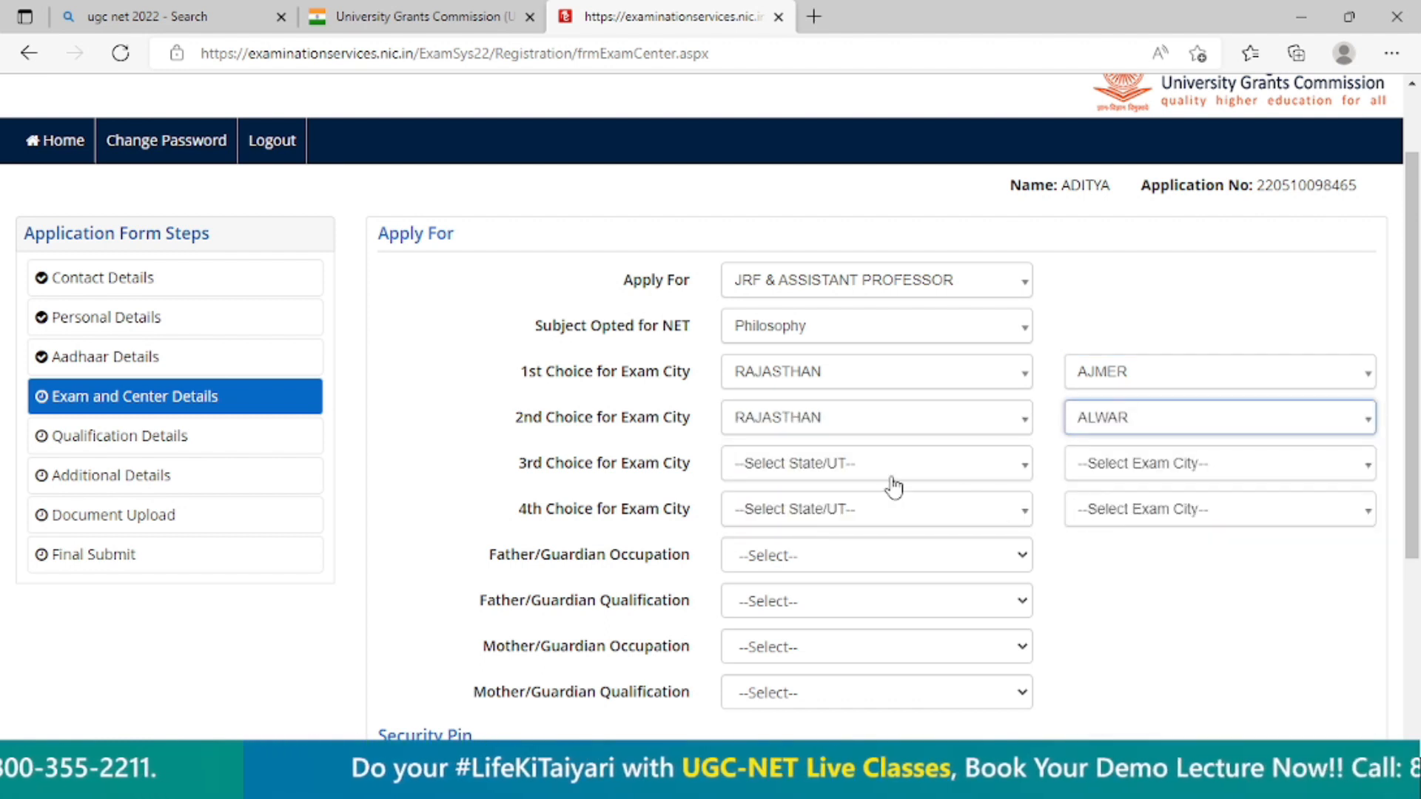
# Set the 3rd choice for exam city to BARAN and the 4th choice to BHARATPUR, both in RAJASTHAN.
pyautogui.click(888, 480)
pyautogui.click(832, 554)
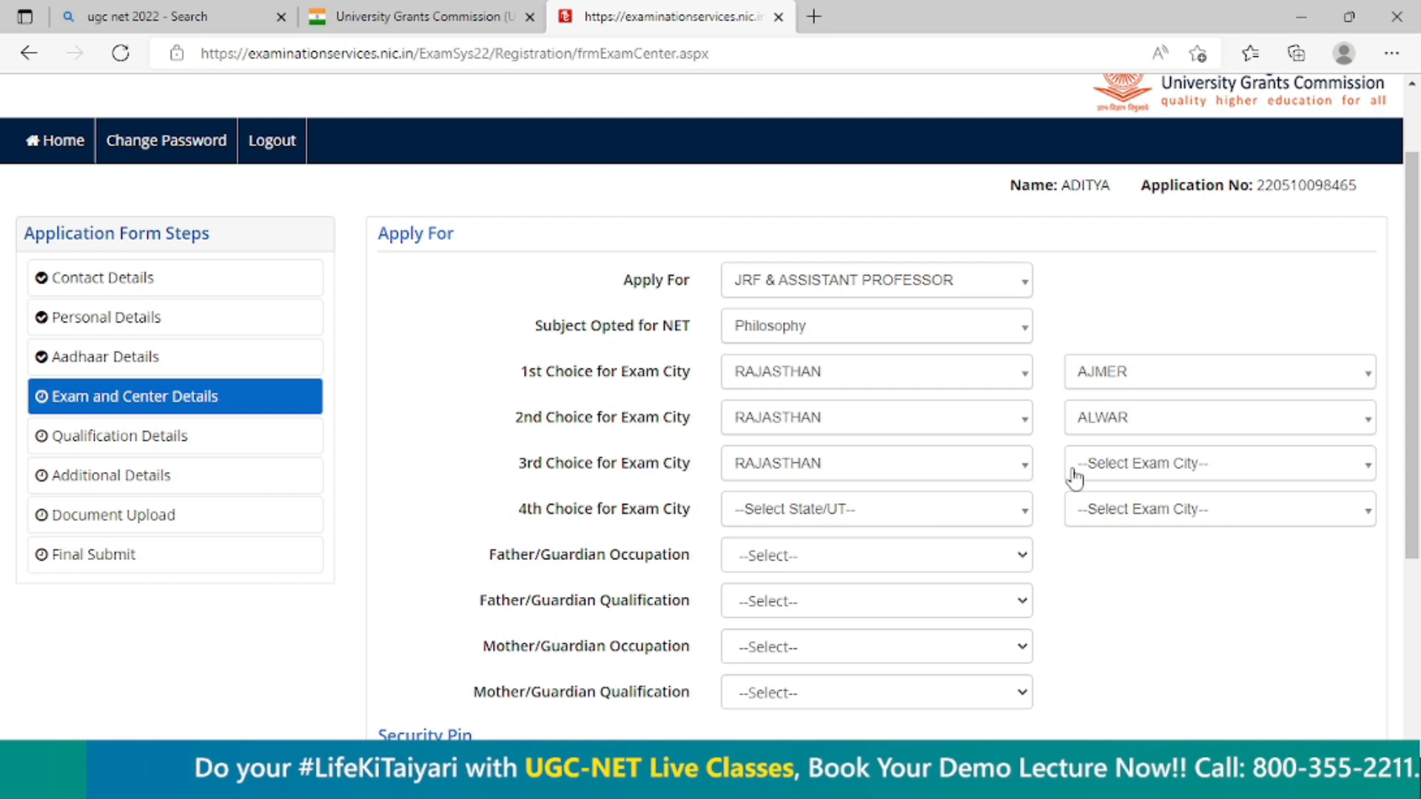
pyautogui.click(1099, 470)
pyautogui.click(1097, 611)
pyautogui.click(933, 518)
pyautogui.click(831, 613)
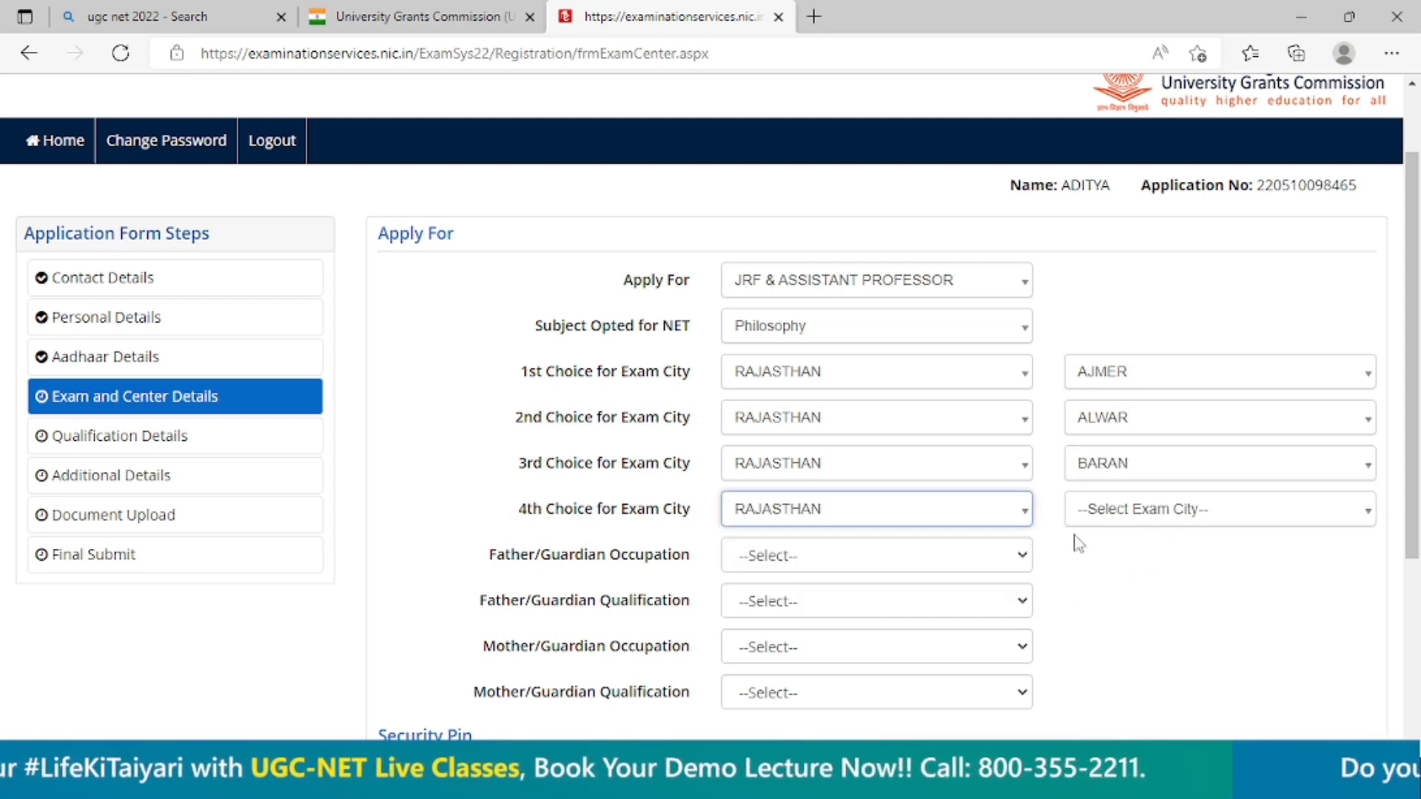
pyautogui.click(1139, 522)
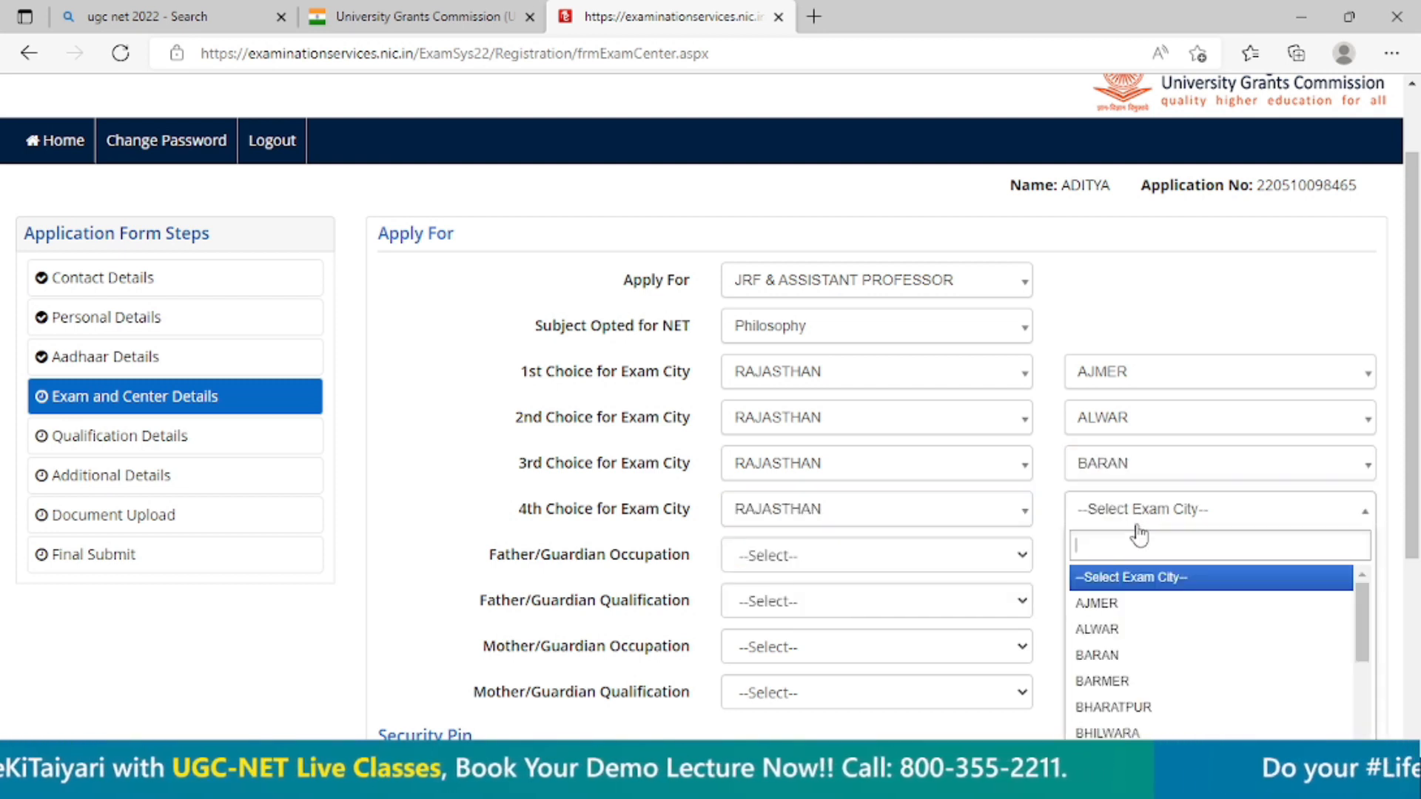
pyautogui.click(1130, 708)
# Set the father/guardian occupation to SELF EMPLOYMENT and the father/guardian qualification to GRADUATE.
pyautogui.scroll(-3, 533, 577)
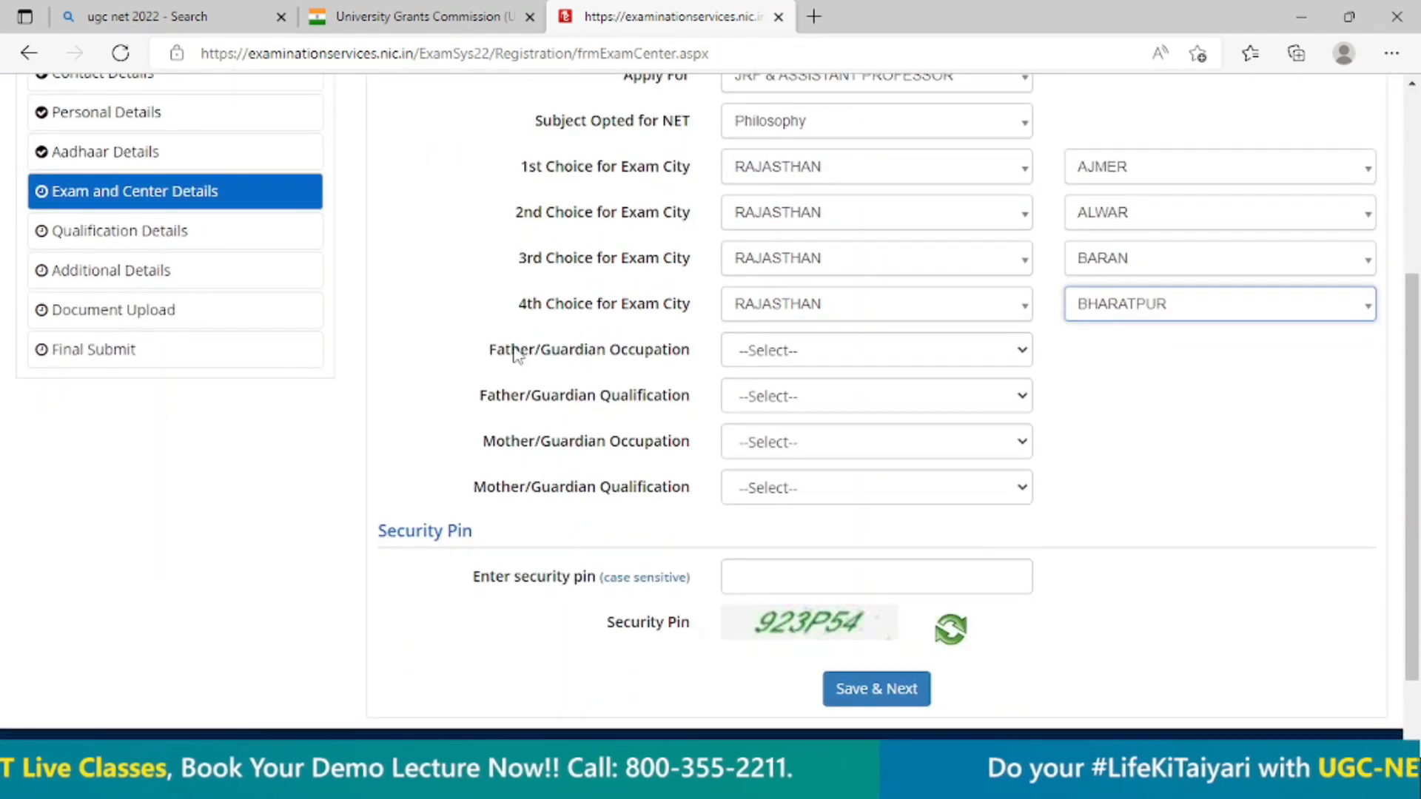
pyautogui.click(770, 359)
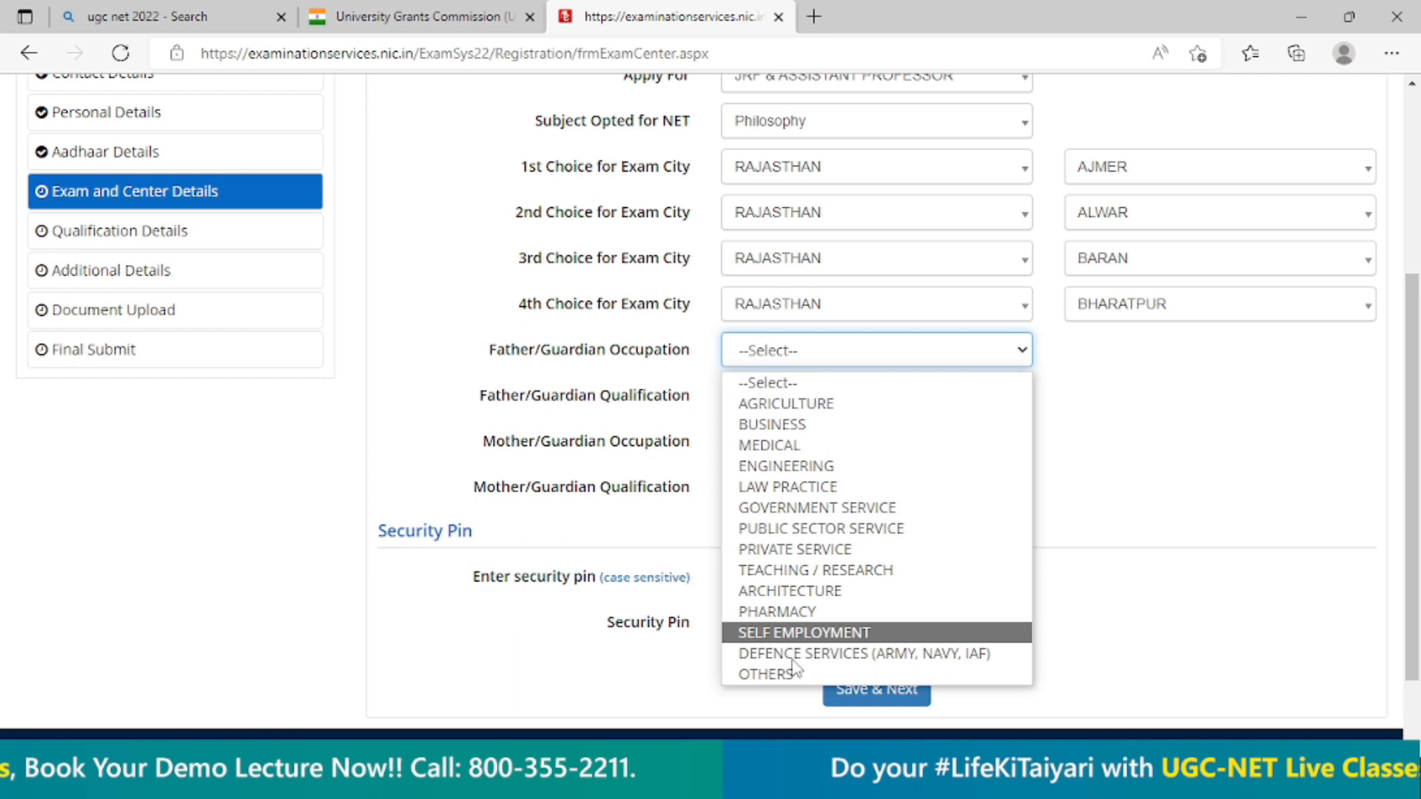
pyautogui.click(791, 633)
pyautogui.click(790, 392)
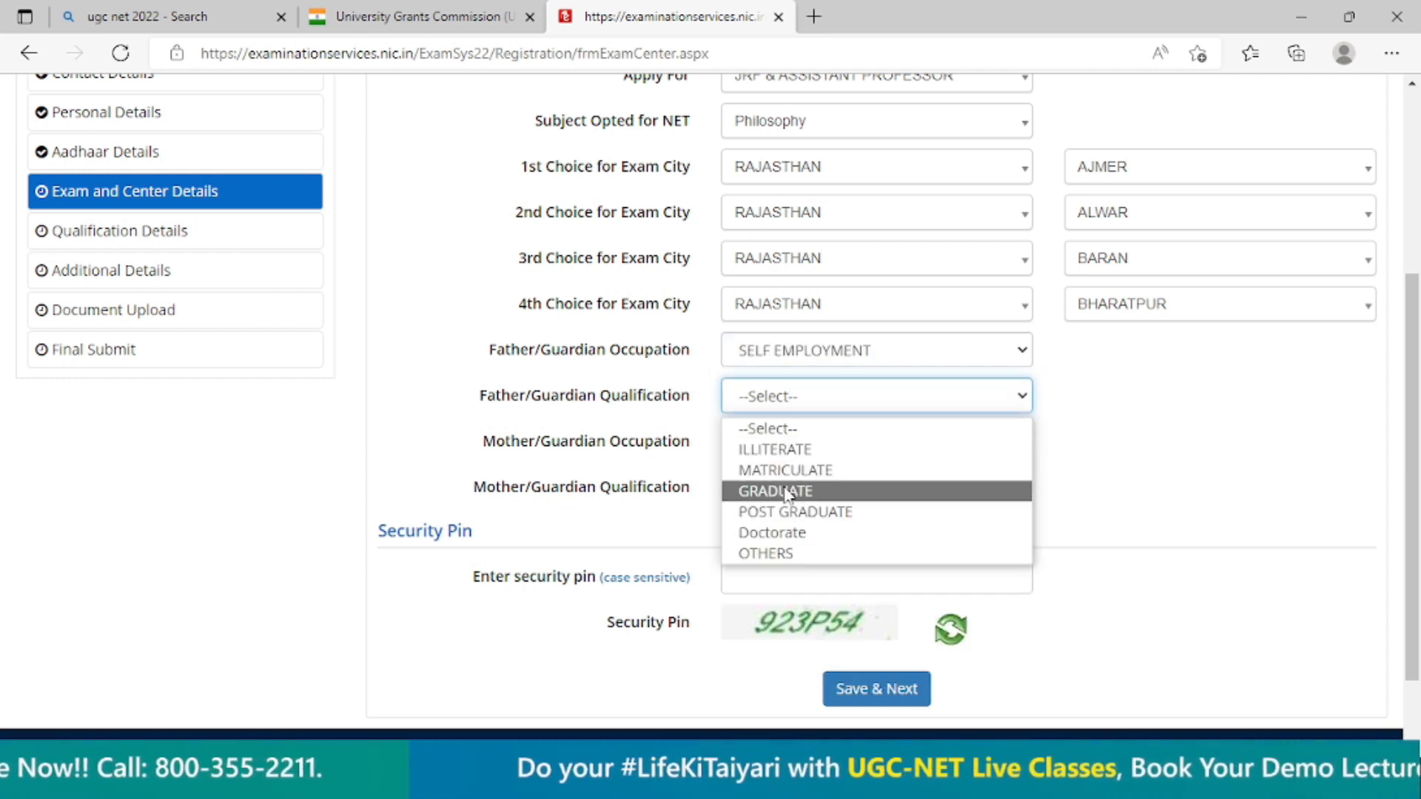
pyautogui.click(786, 491)
# Set the mother/guardian occupation to OTHERS (INCLUDING HOUSE WIFE) and the mother/guardian qualification to GRADUATE.
pyautogui.click(792, 442)
pyautogui.click(792, 362)
pyautogui.click(801, 452)
pyautogui.click(801, 407)
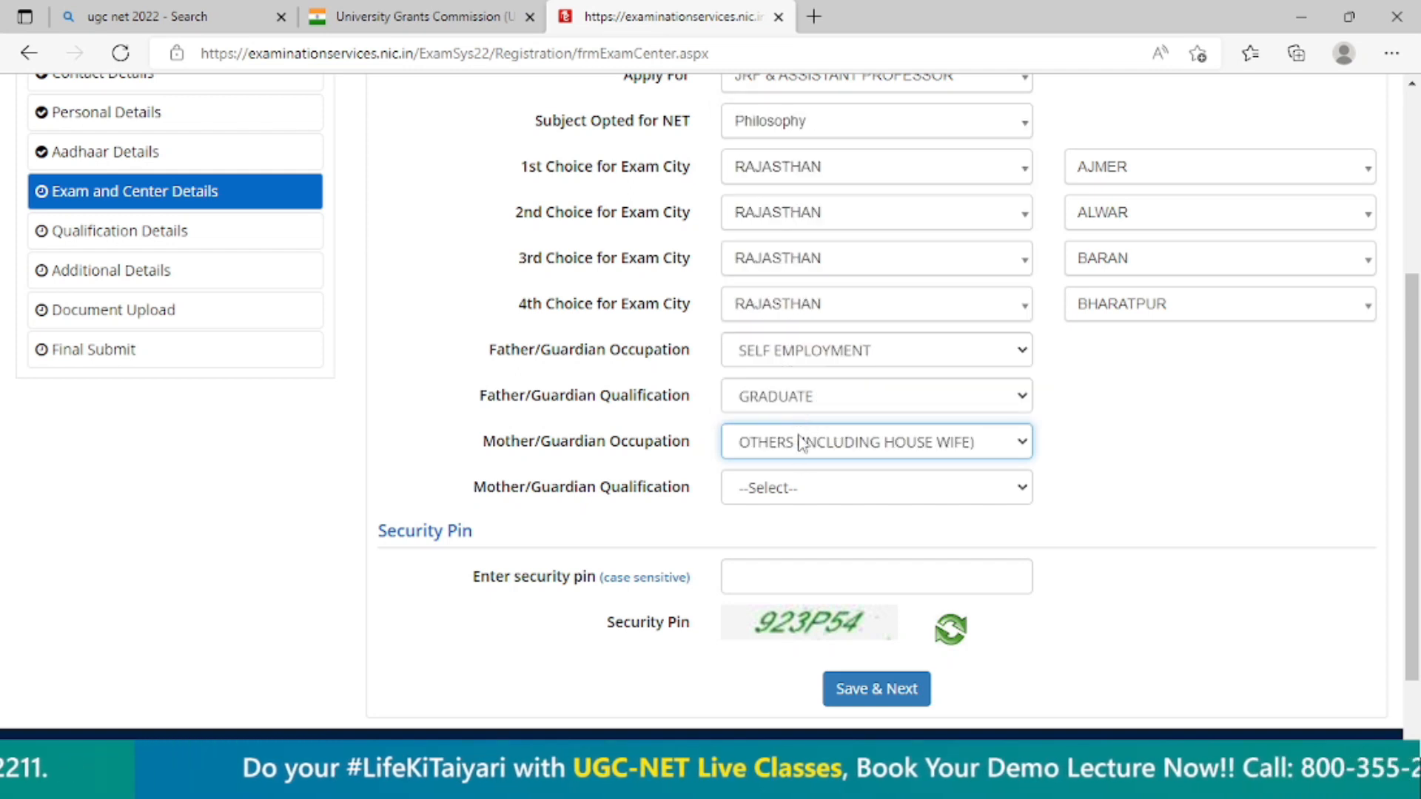
pyautogui.click(930, 455)
pyautogui.click(883, 449)
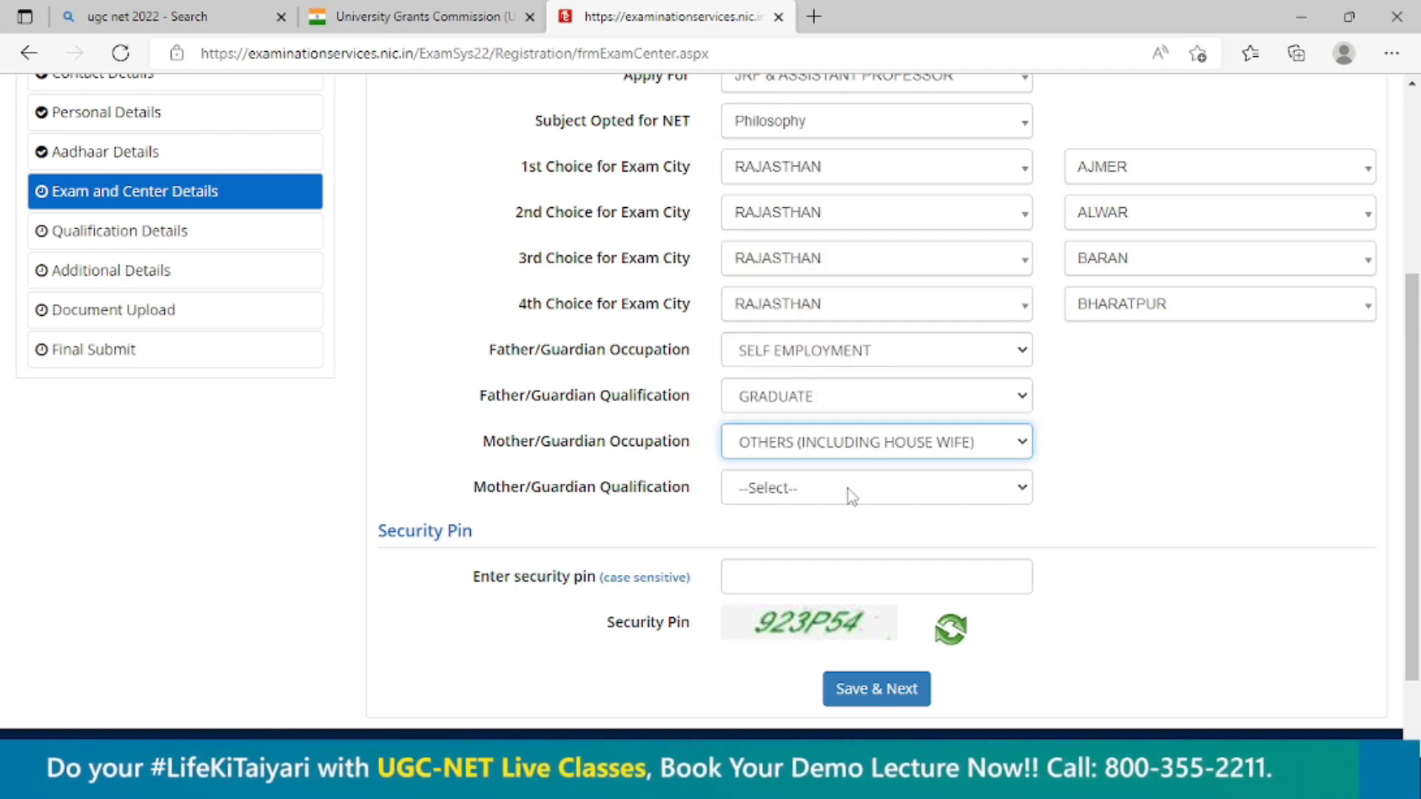
pyautogui.click(850, 490)
pyautogui.click(809, 586)
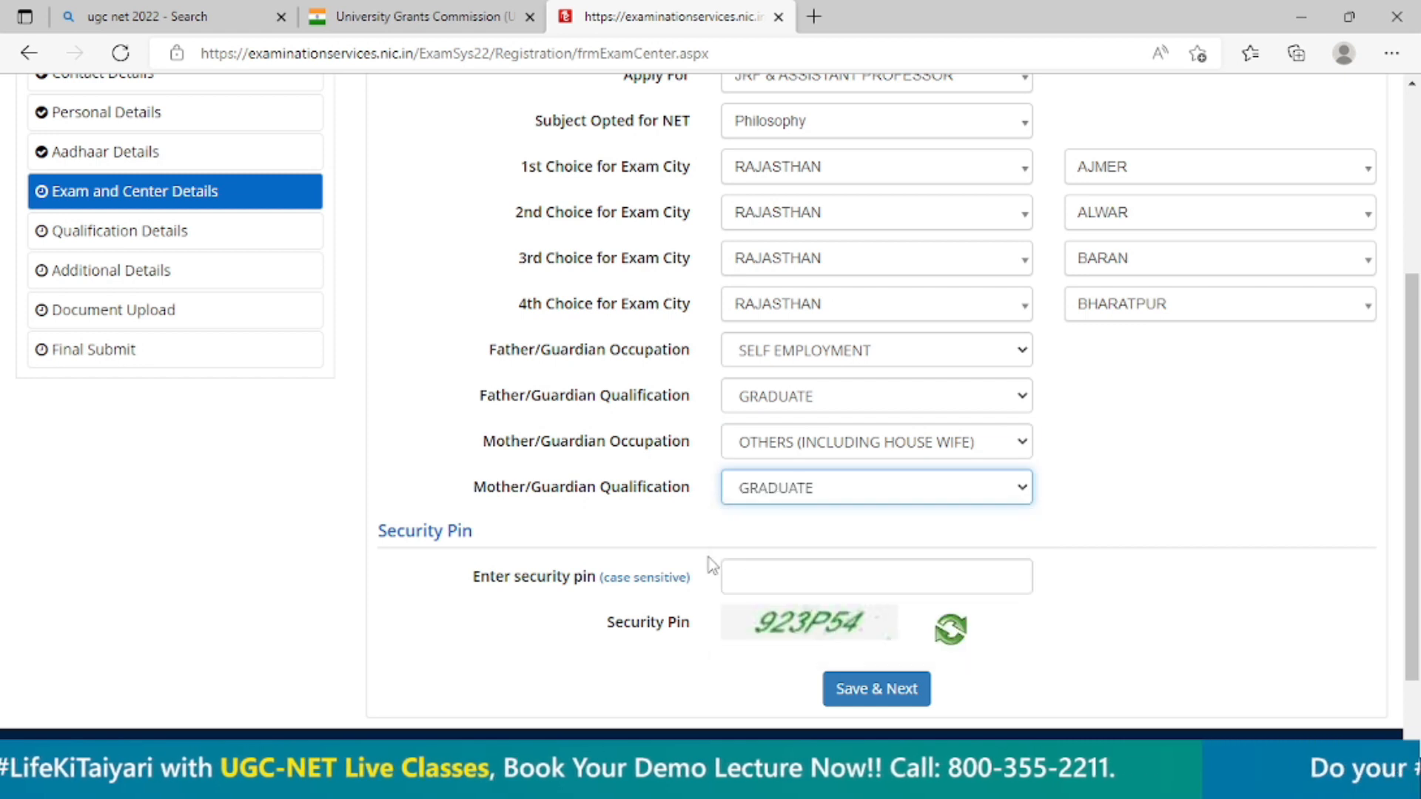
# Enter the security pin from the image and save the exam and center details.
pyautogui.scroll(-1, 699, 562)
pyautogui.click(800, 487)
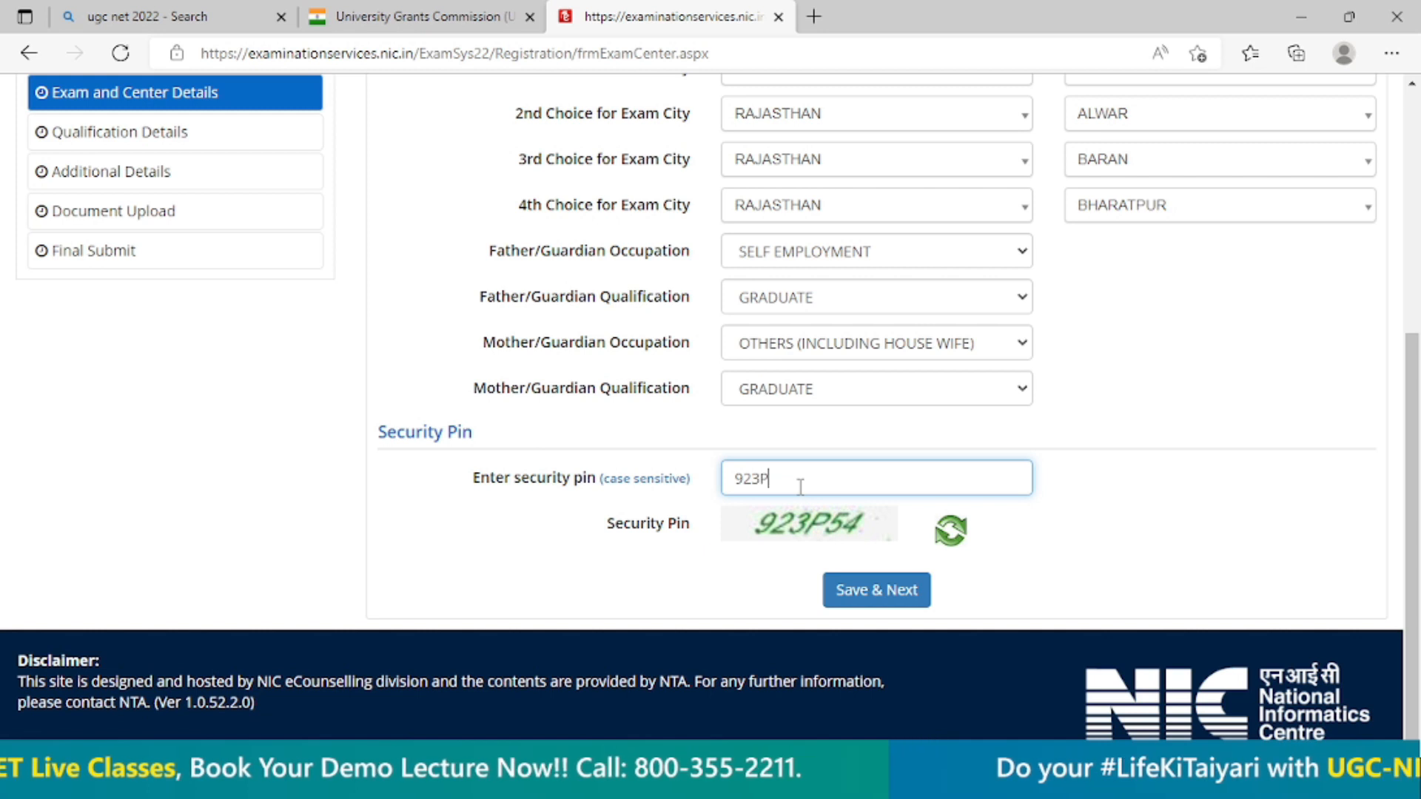
pyautogui.click(848, 596)
pyautogui.click(670, 453)
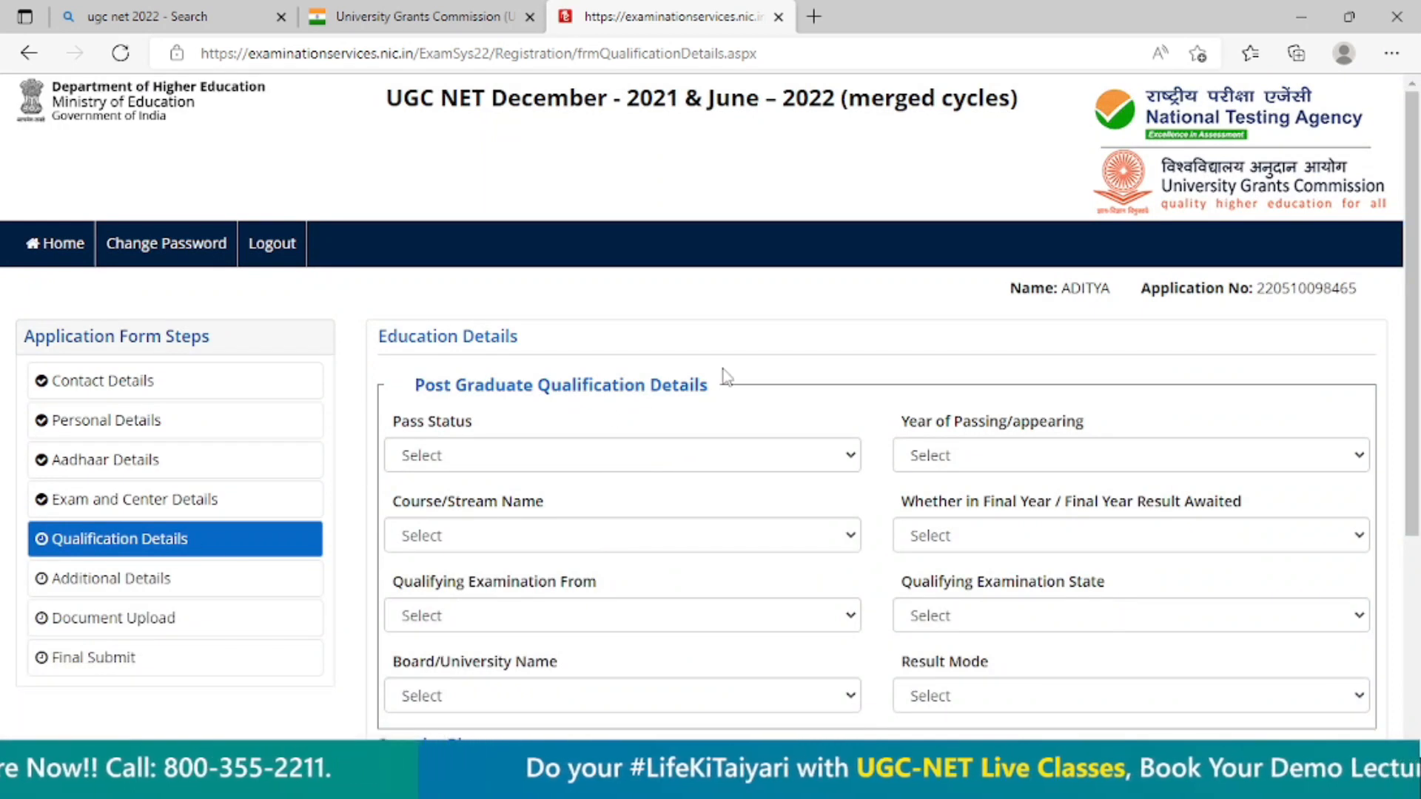
# Set the post graduate pass status to Passed and view the available years of passing.
pyautogui.scroll(-1, 696, 362)
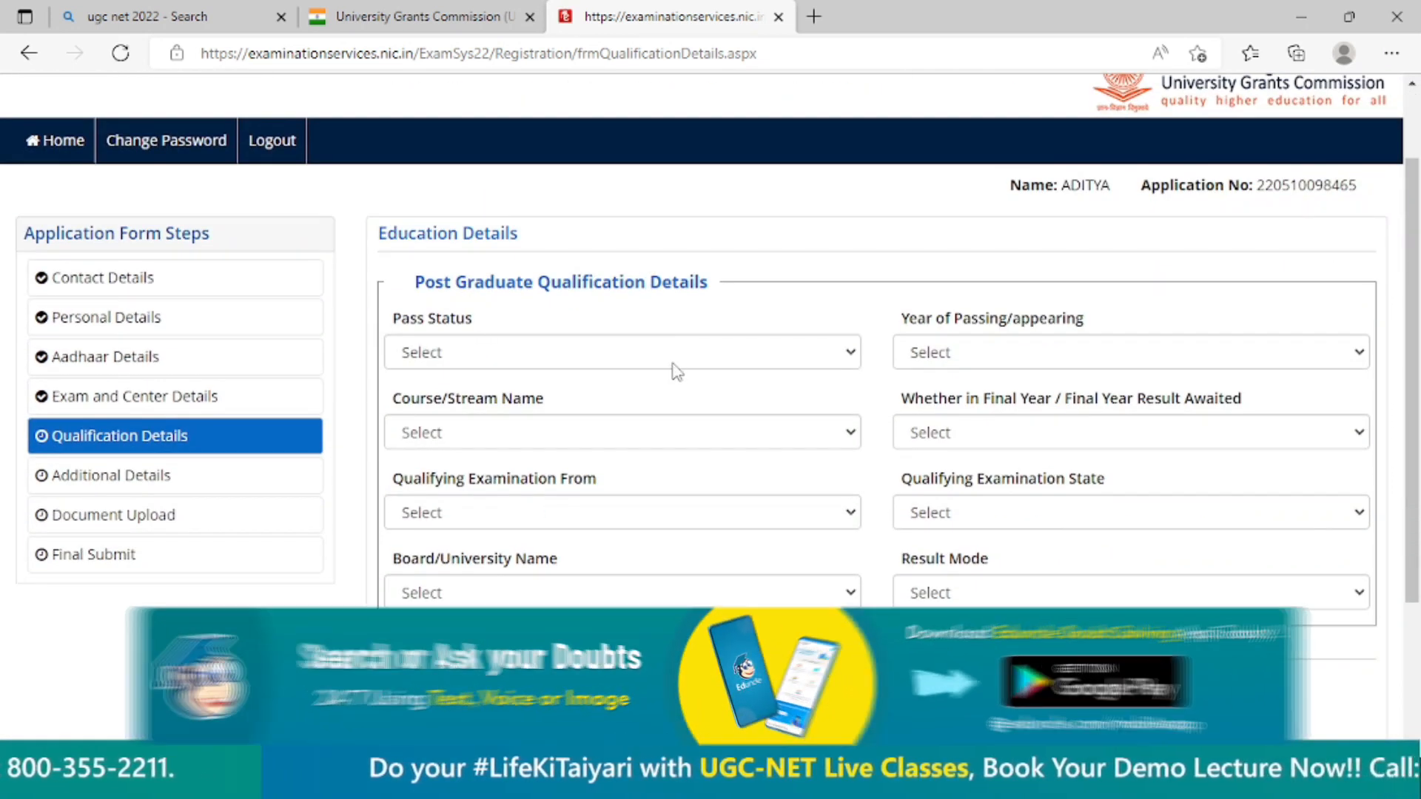
pyautogui.click(672, 360)
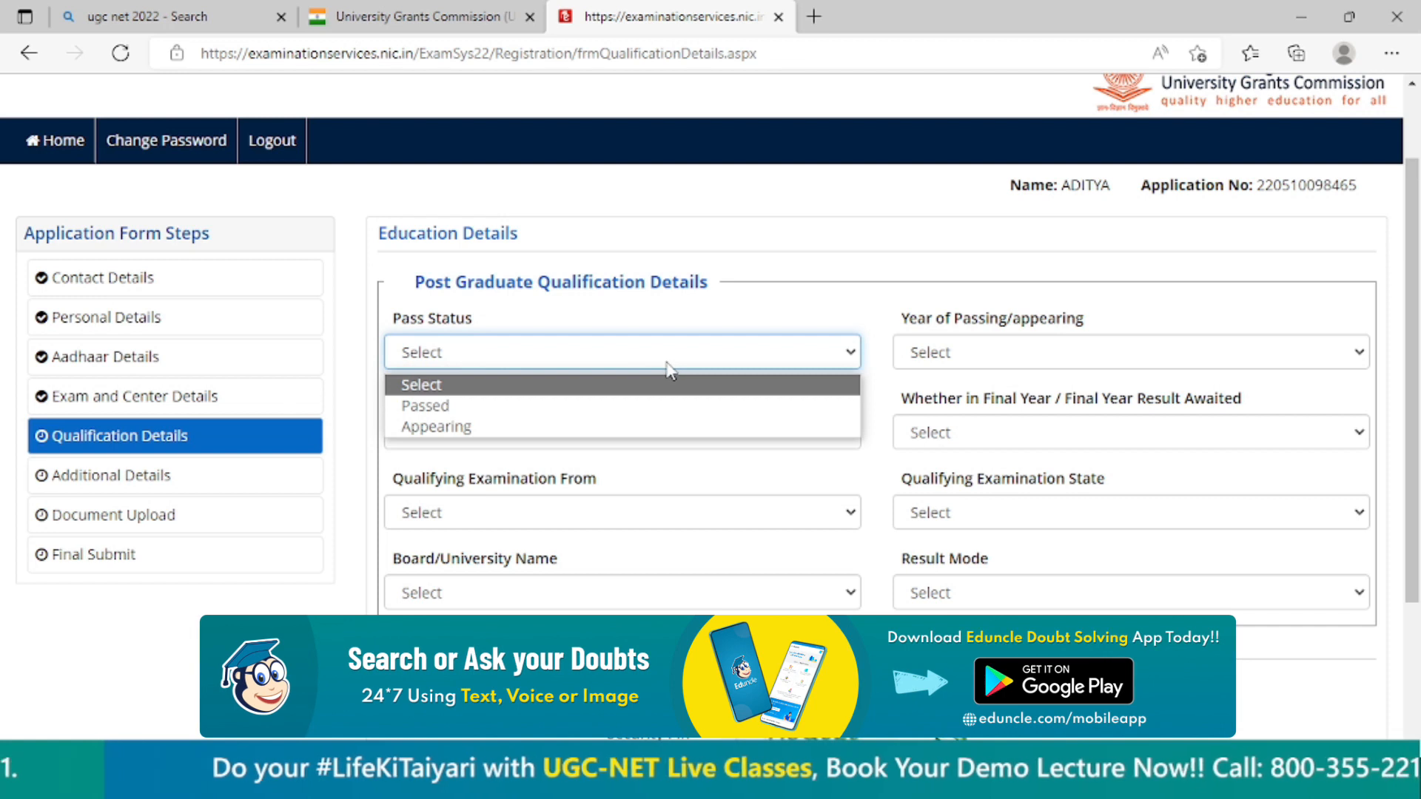
pyautogui.click(517, 408)
pyautogui.click(1004, 358)
pyautogui.click(895, 278)
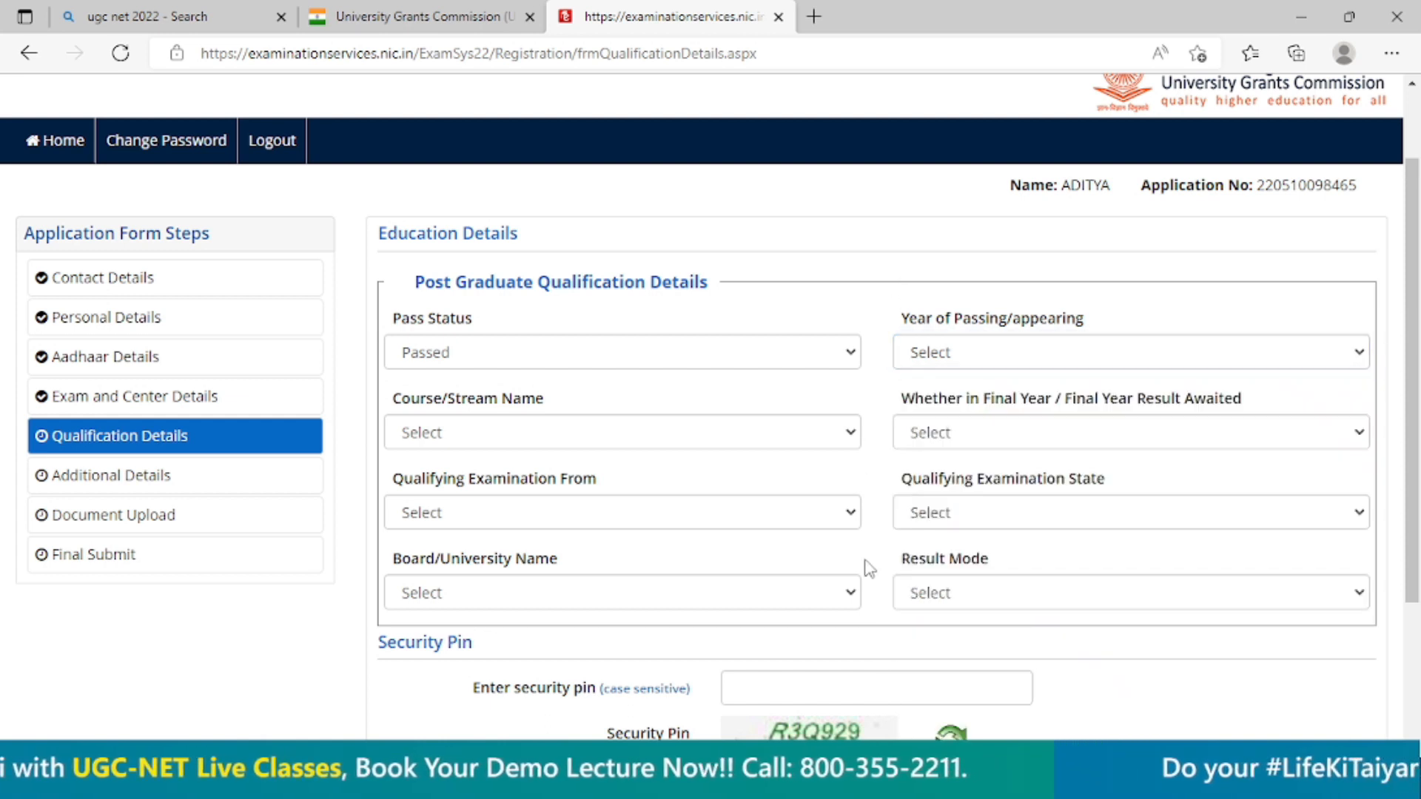
# Set the post graduate pass status to Appearing and the year of passing/appearing to 2022.
pyautogui.click(632, 352)
pyautogui.click(506, 428)
pyautogui.click(969, 355)
pyautogui.click(962, 406)
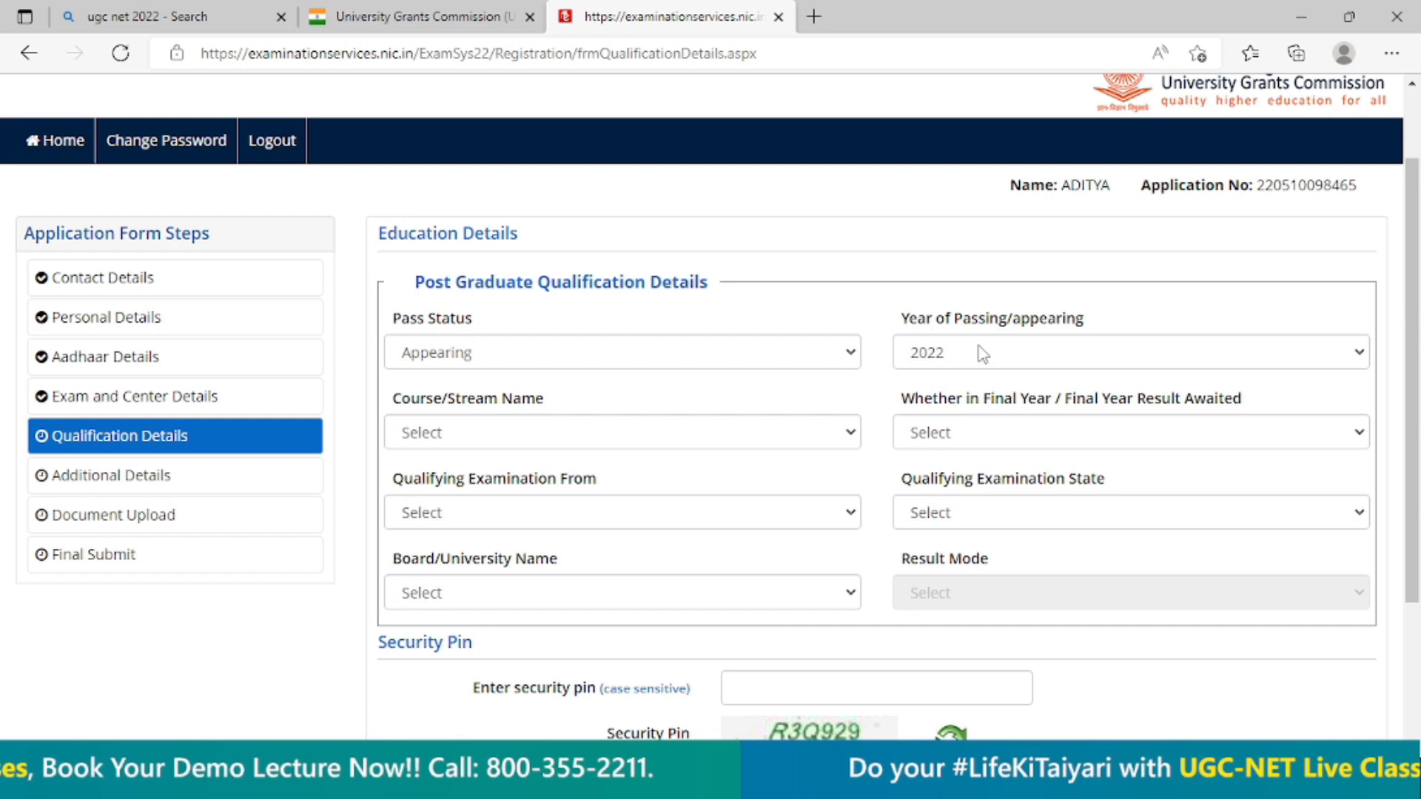
# Change the year of passing/appearing to 2023 and set it back to 2022.
pyautogui.click(982, 362)
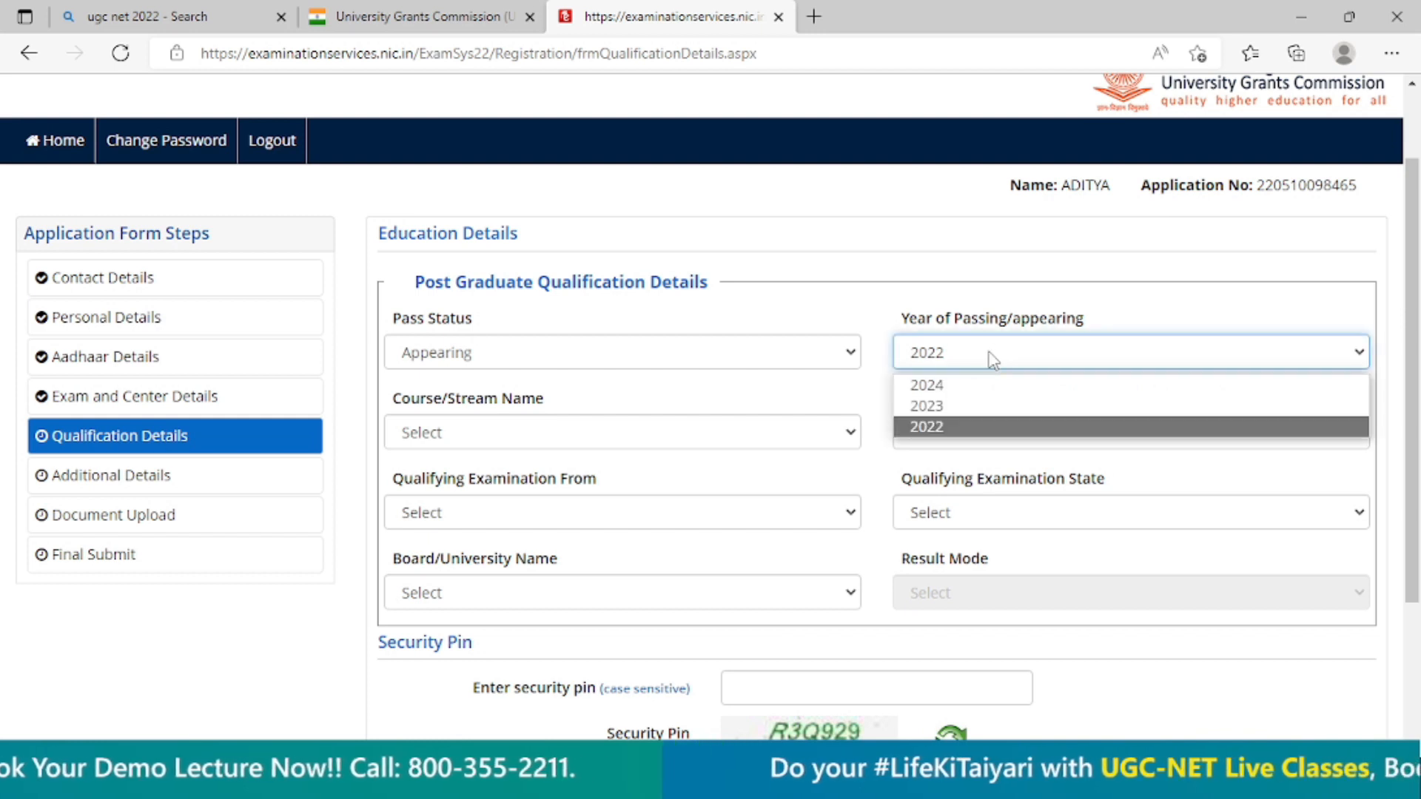
pyautogui.click(967, 407)
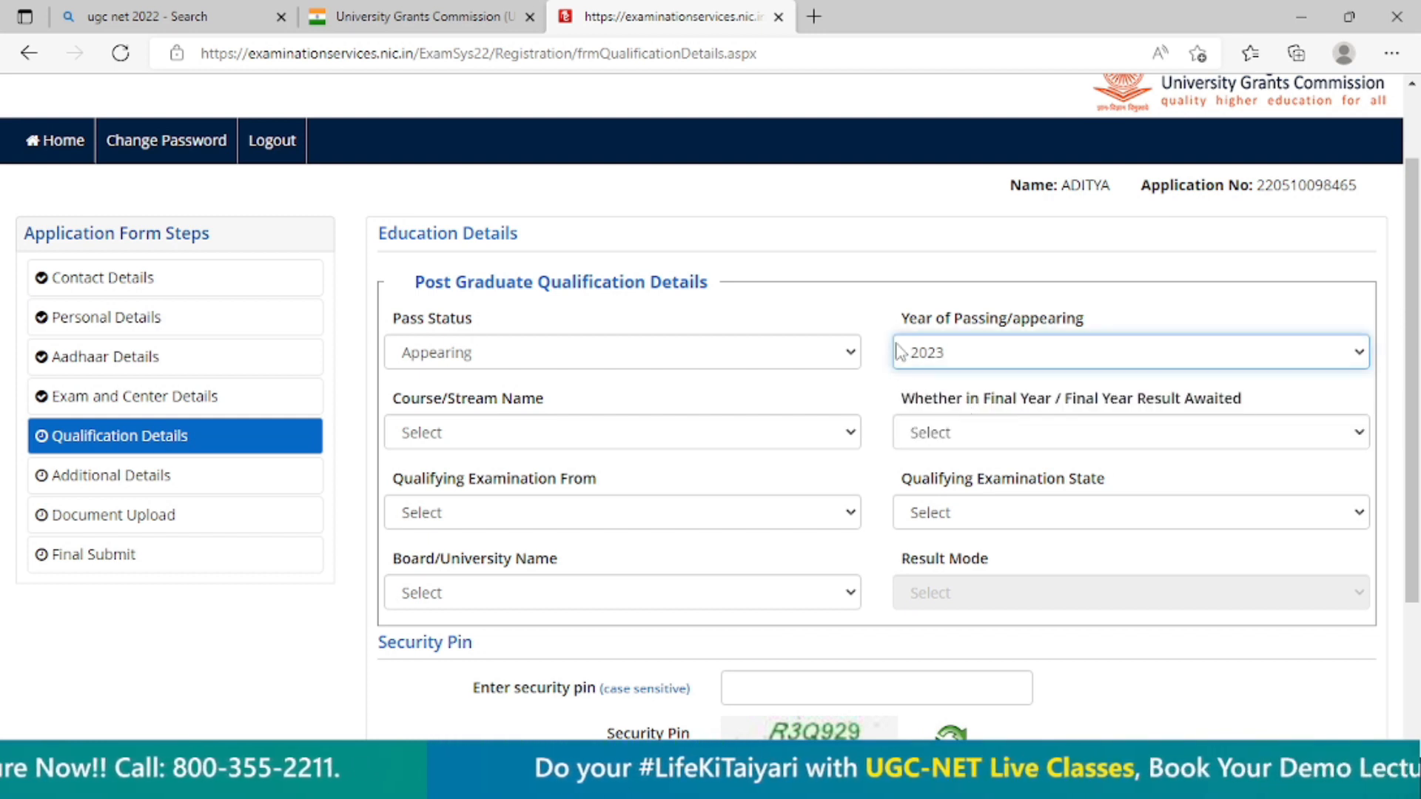
pyautogui.click(993, 362)
pyautogui.click(967, 425)
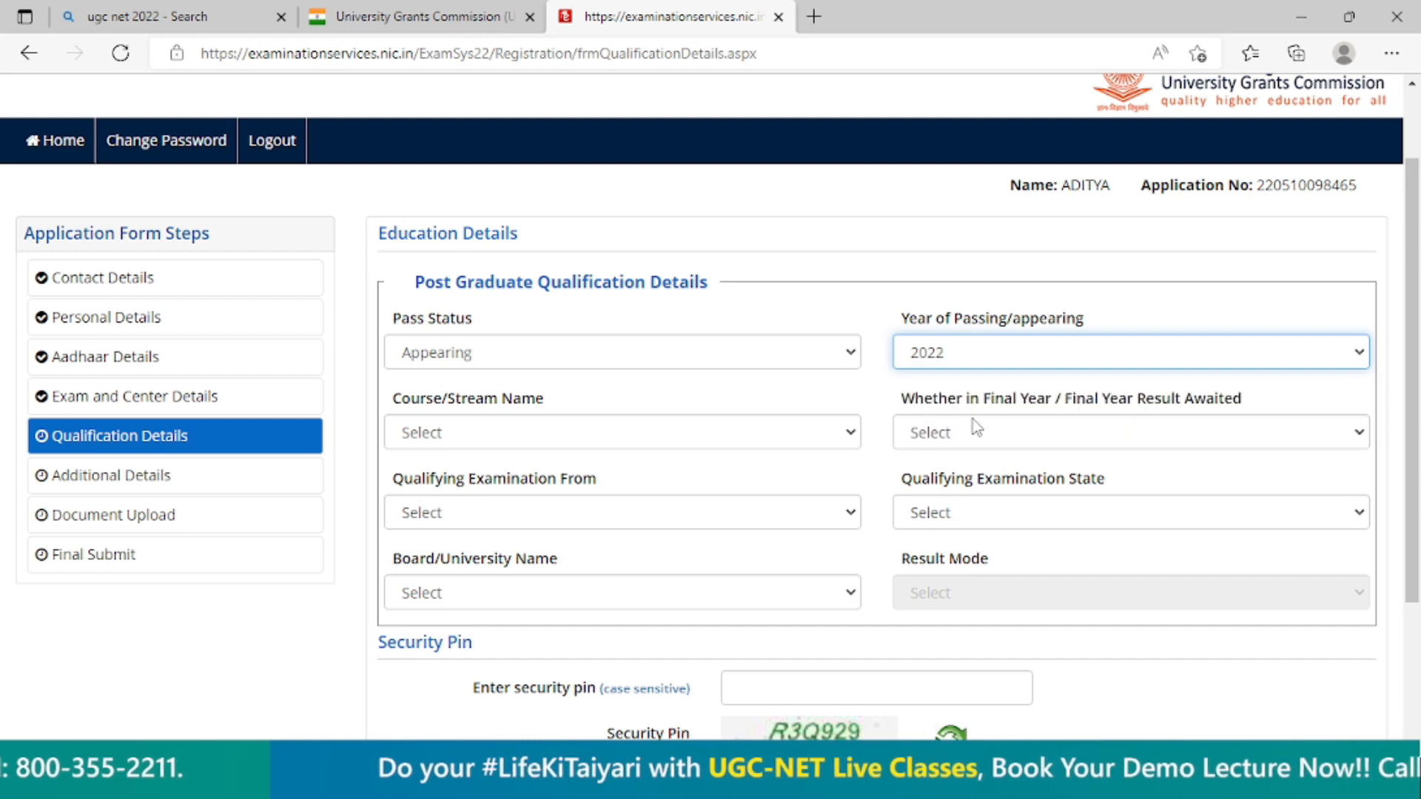
# Choose Master of Commerce (M.Com) as the course and answer Yes to being in the final year or awaiting its result.
pyautogui.click(494, 434)
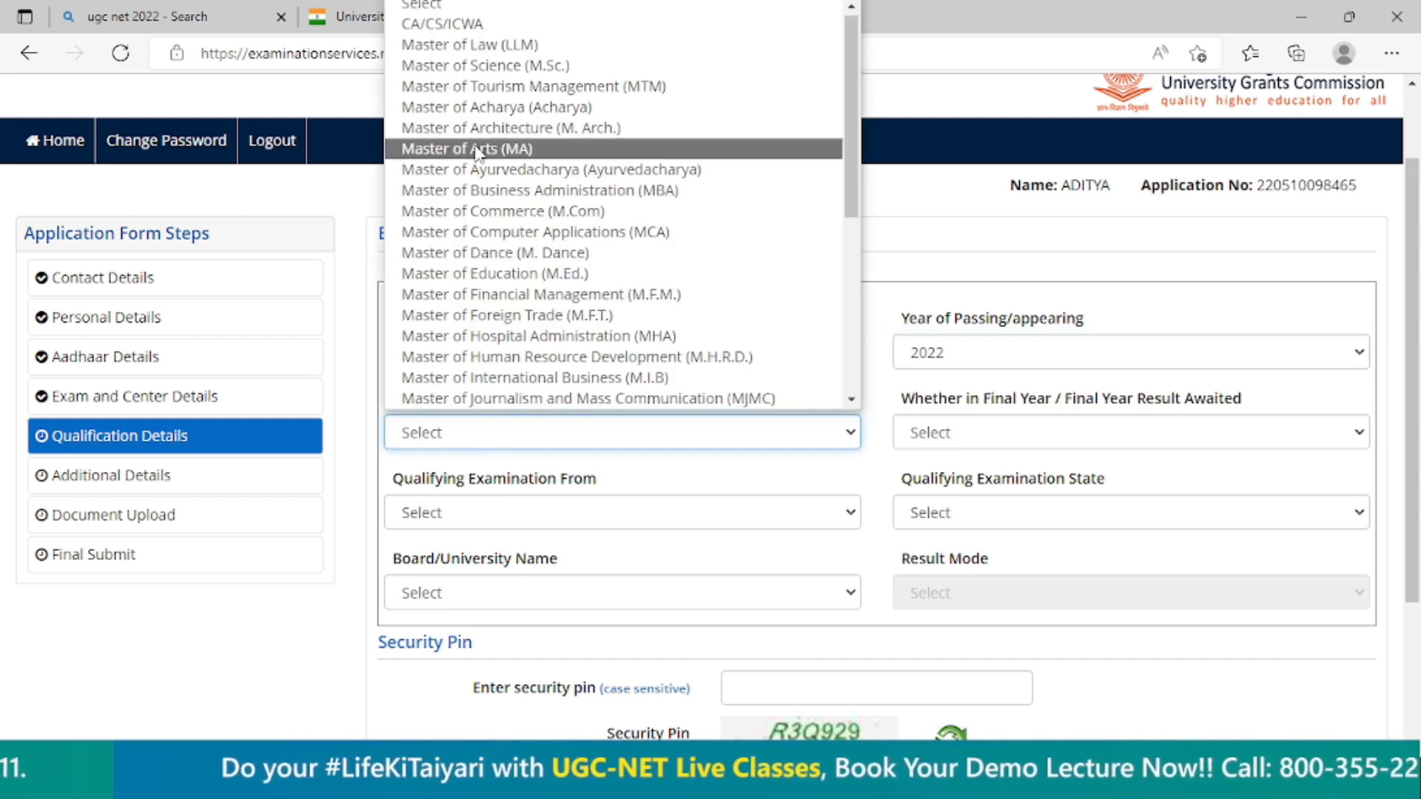
pyautogui.click(485, 215)
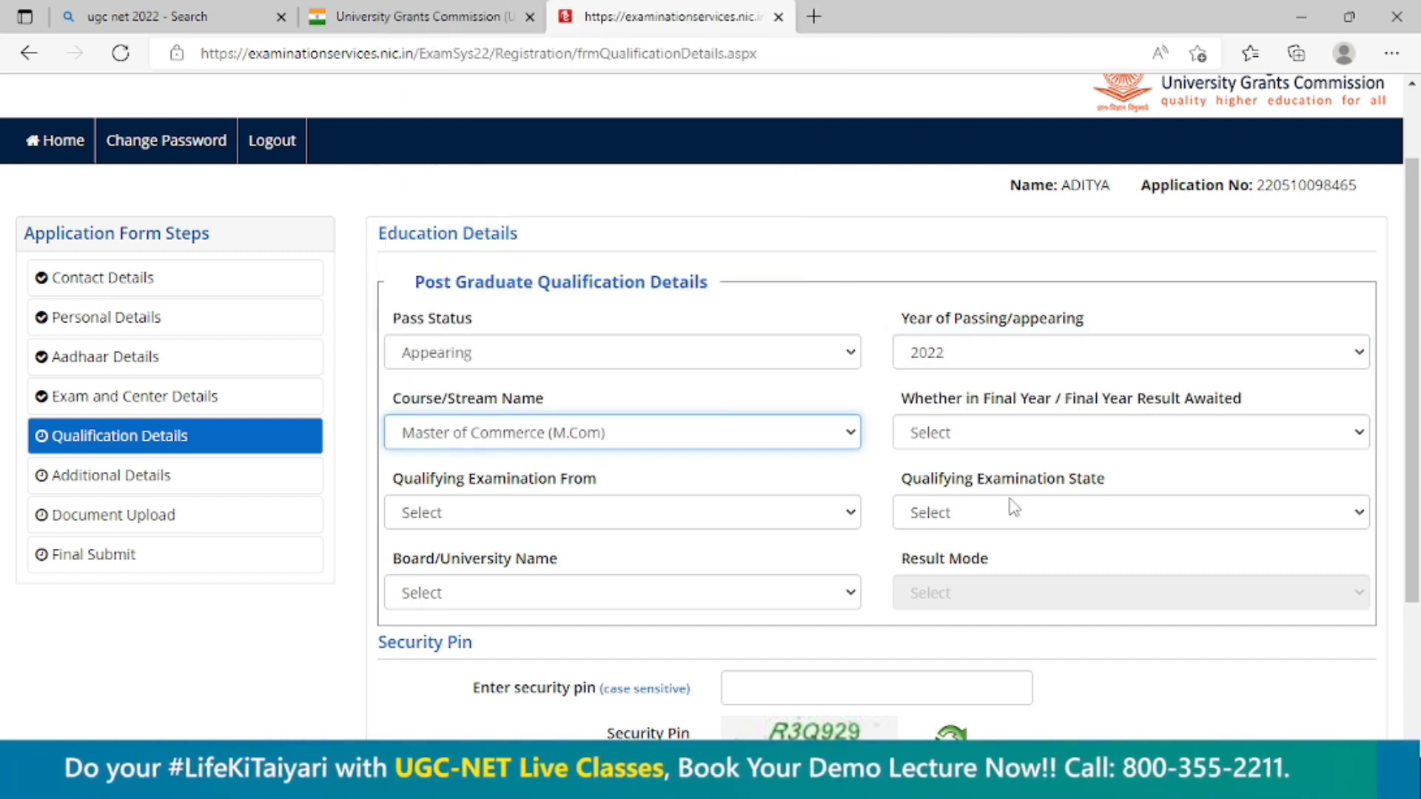
pyautogui.click(1018, 432)
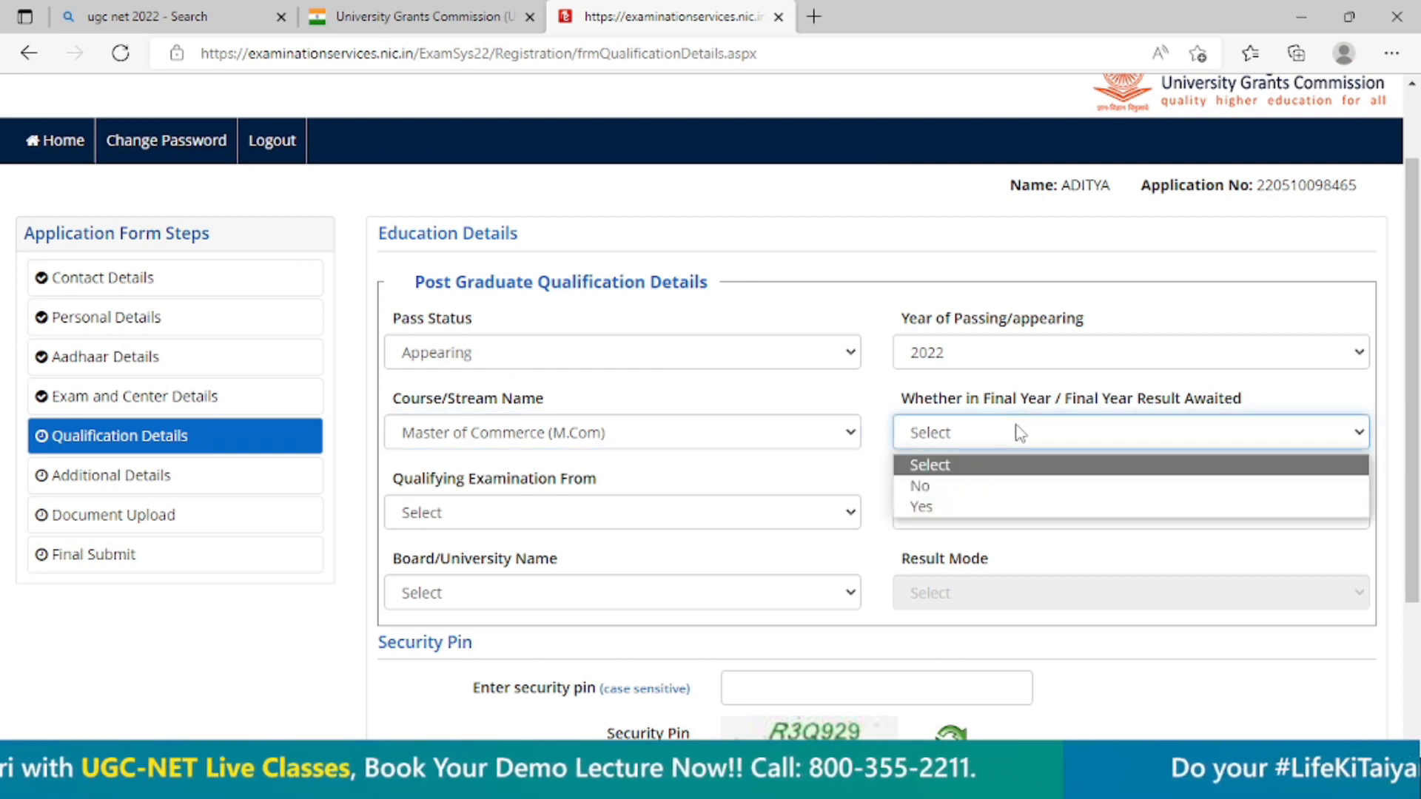
pyautogui.click(980, 506)
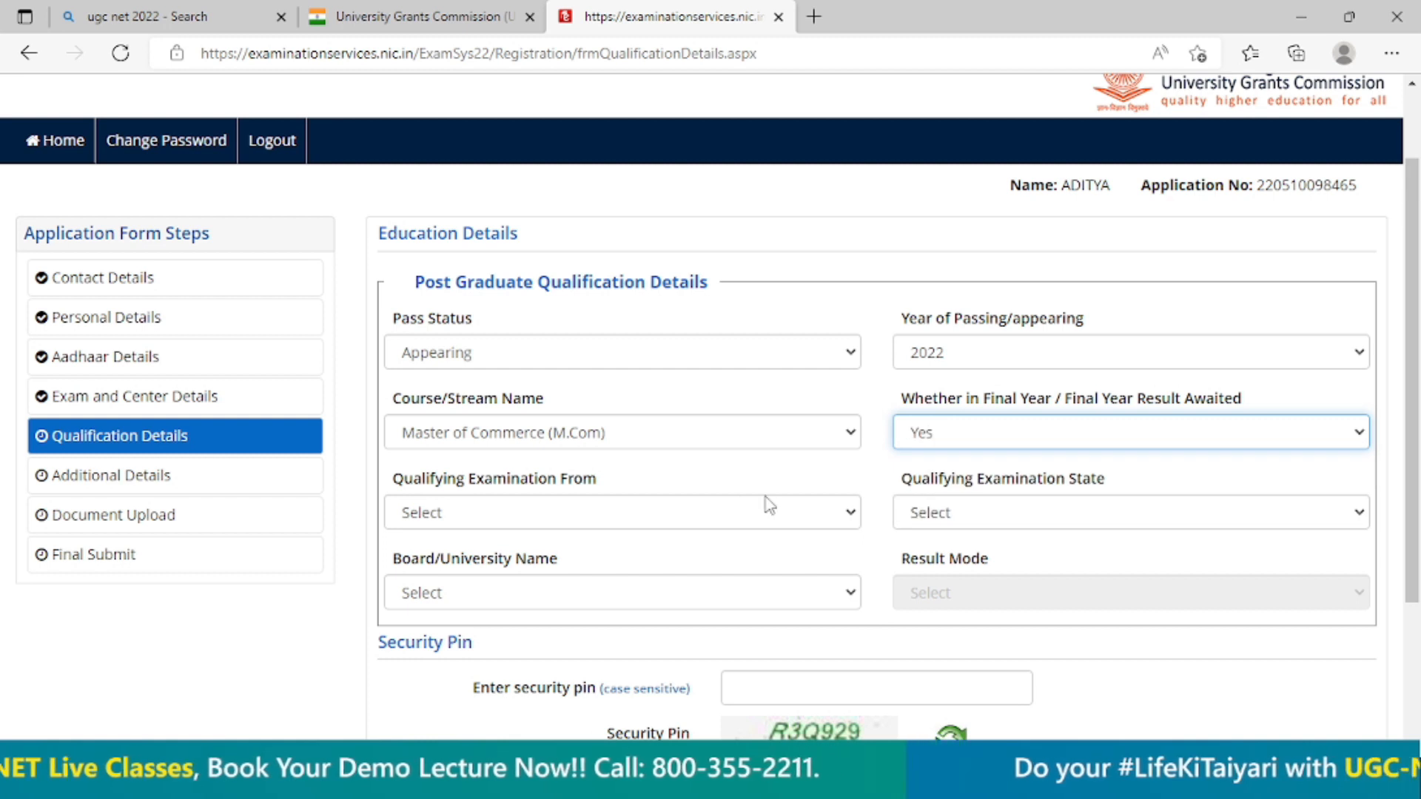
# Set the qualifying examination origin to India and the qualifying examination state to GOA.
pyautogui.click(559, 530)
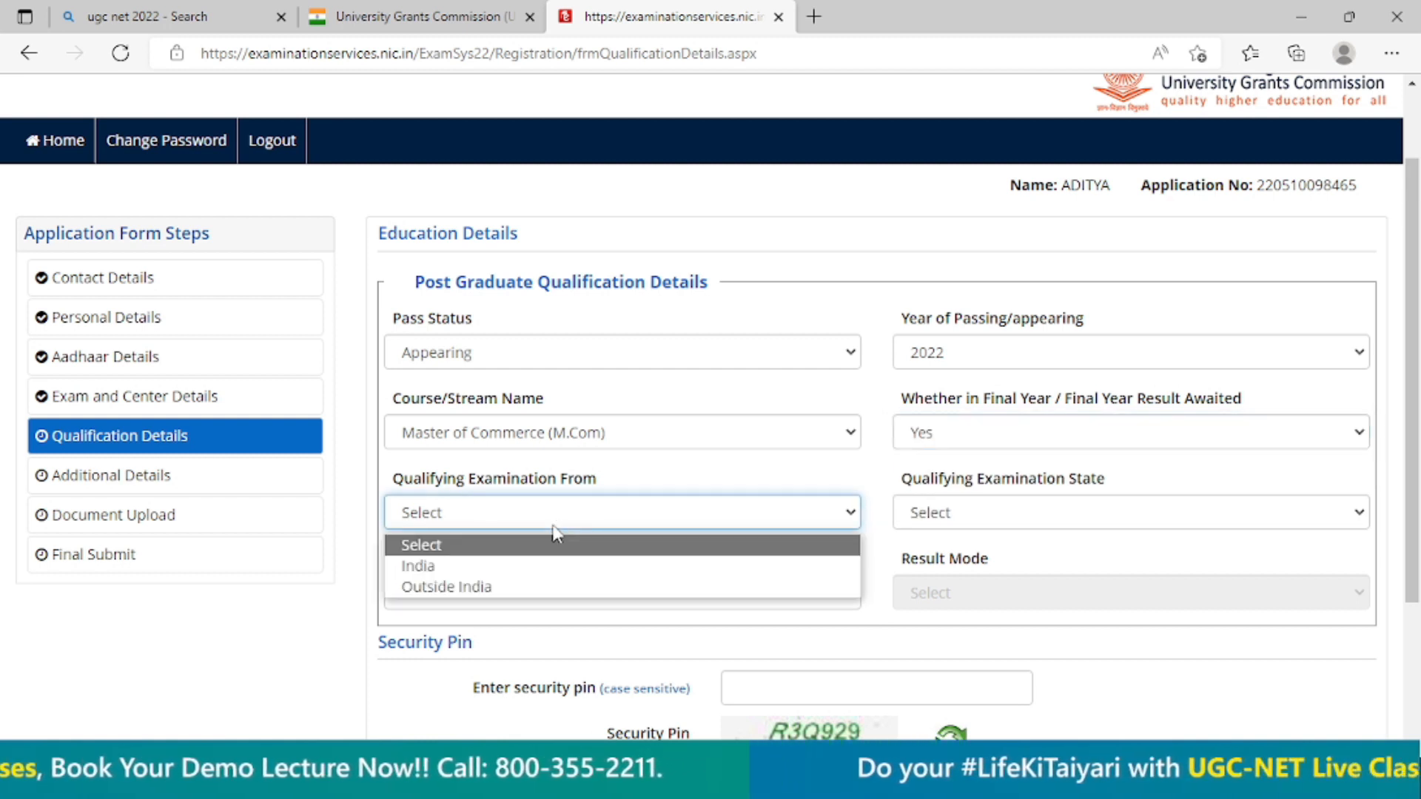
pyautogui.click(491, 567)
pyautogui.click(481, 525)
pyautogui.click(1037, 514)
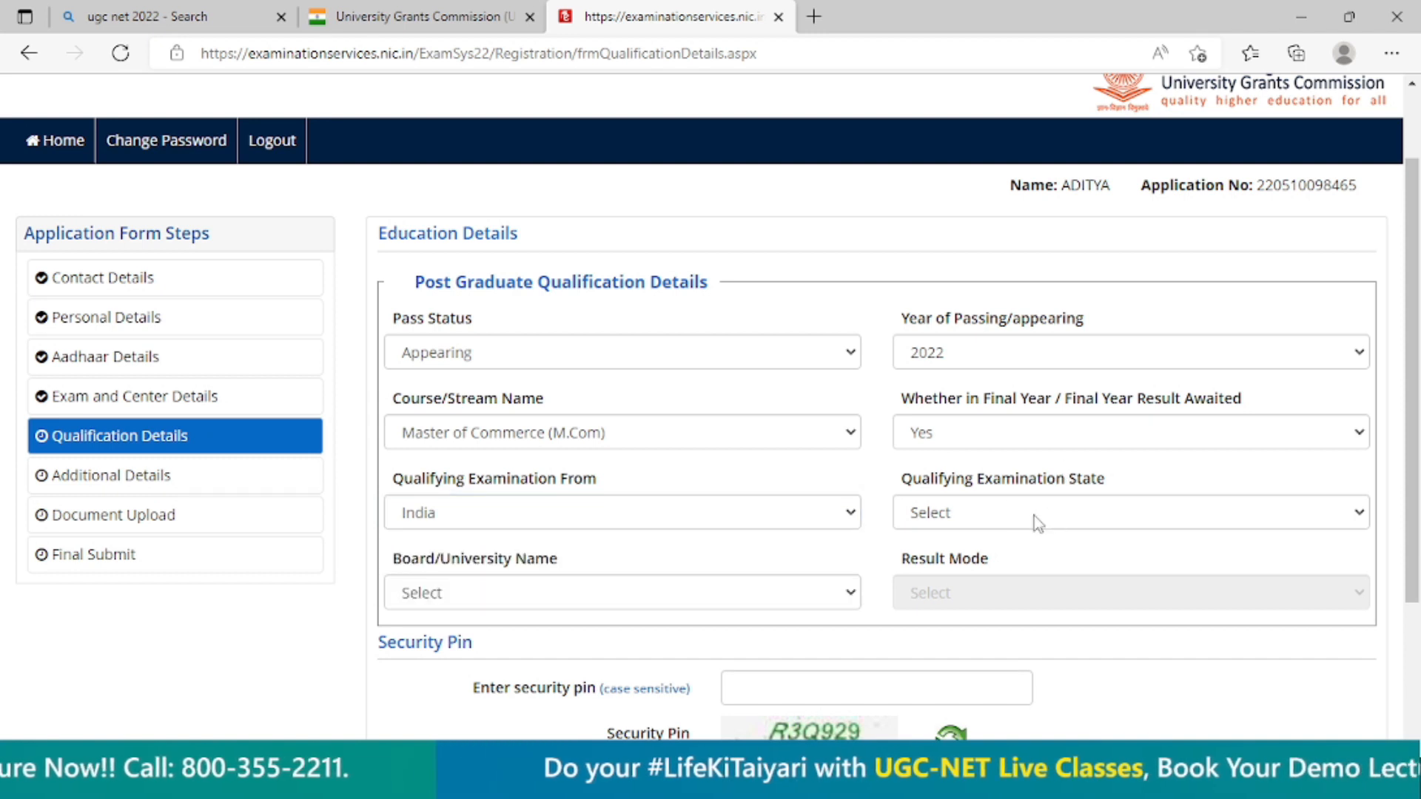
pyautogui.click(1033, 517)
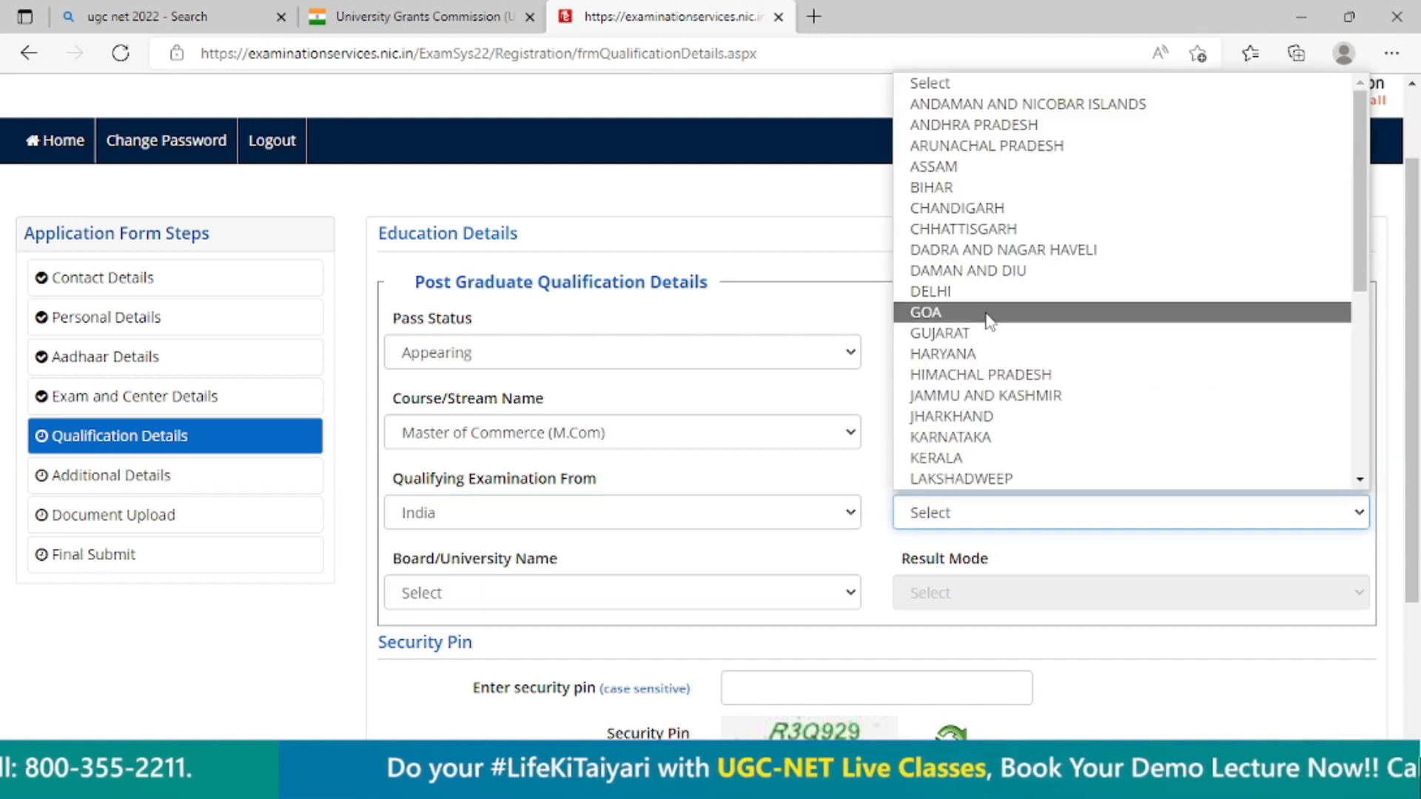
pyautogui.click(927, 313)
# Choose Abhilashi University as the board/university name for the post graduate qualification.
pyautogui.scroll(-1, 747, 613)
pyautogui.scroll(-2, 654, 422)
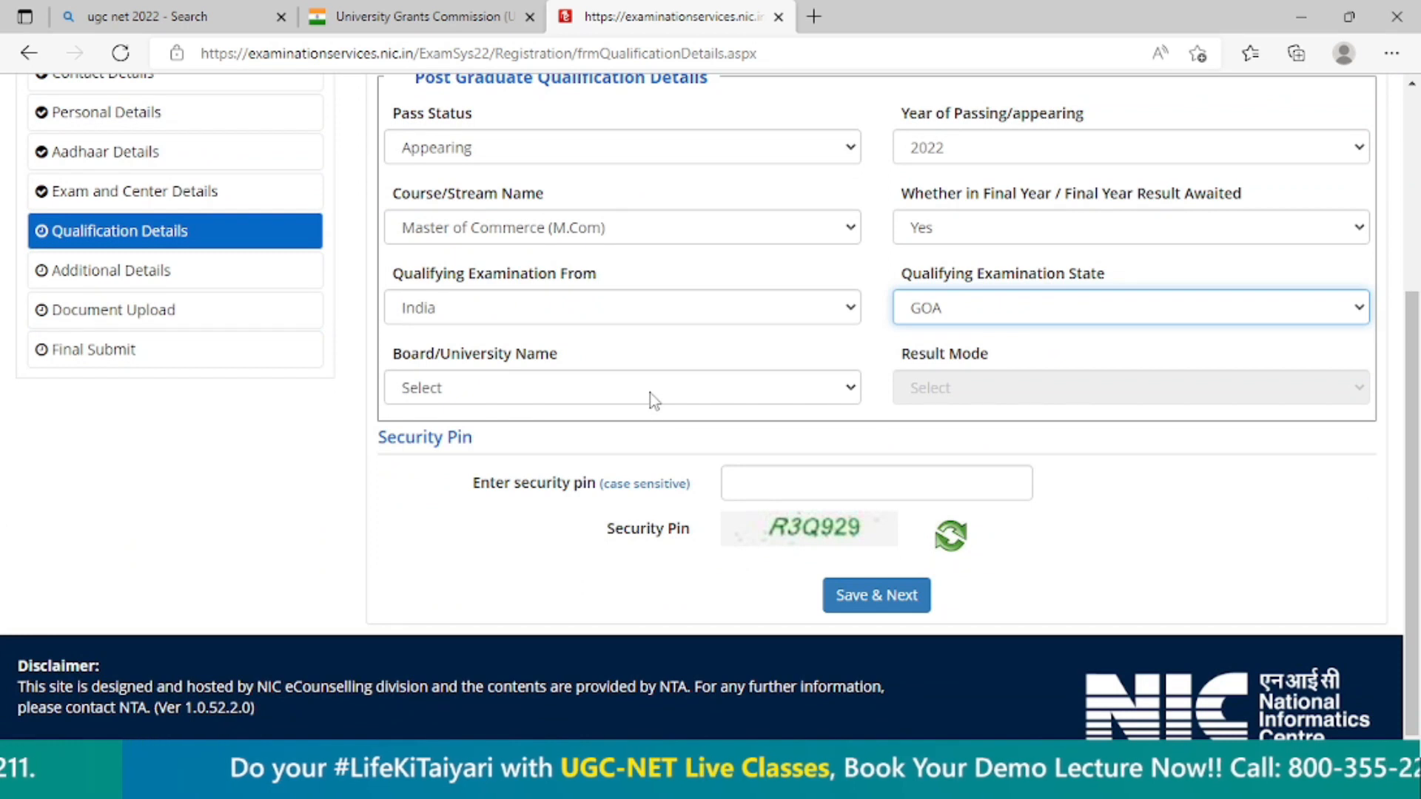
pyautogui.scroll(3, 644, 444)
pyautogui.click(566, 600)
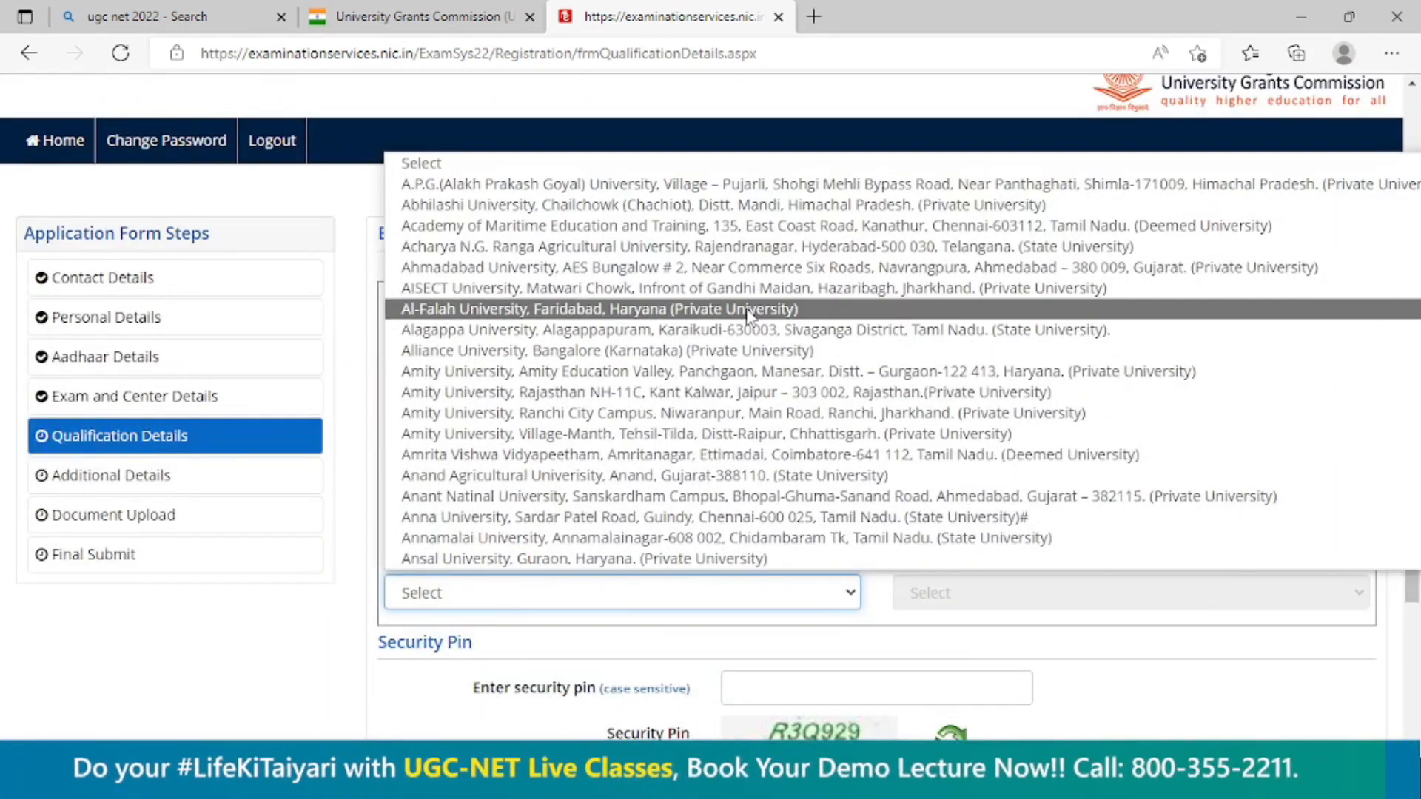
pyautogui.scroll(-4, 556, 378)
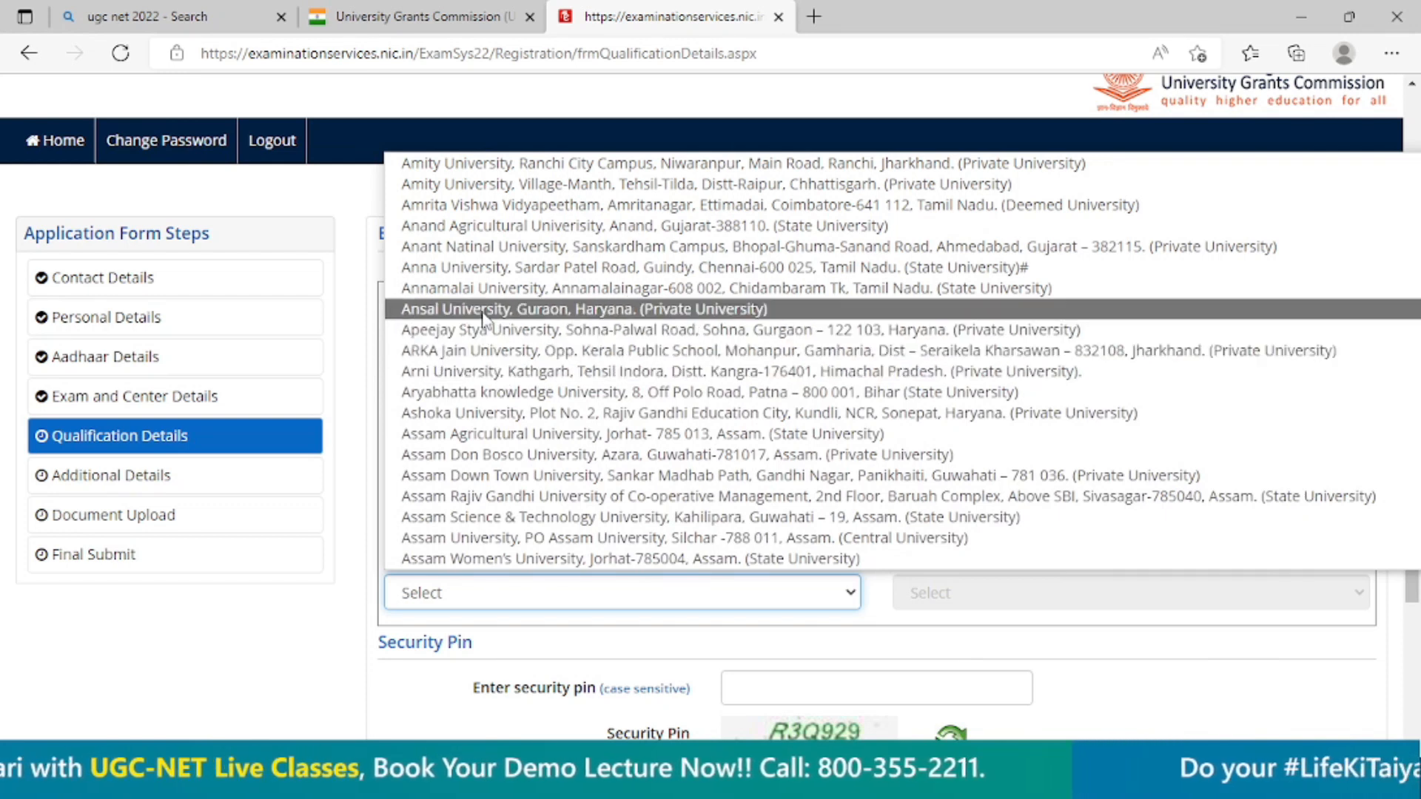
pyautogui.scroll(3, 483, 326)
pyautogui.scroll(1, 483, 319)
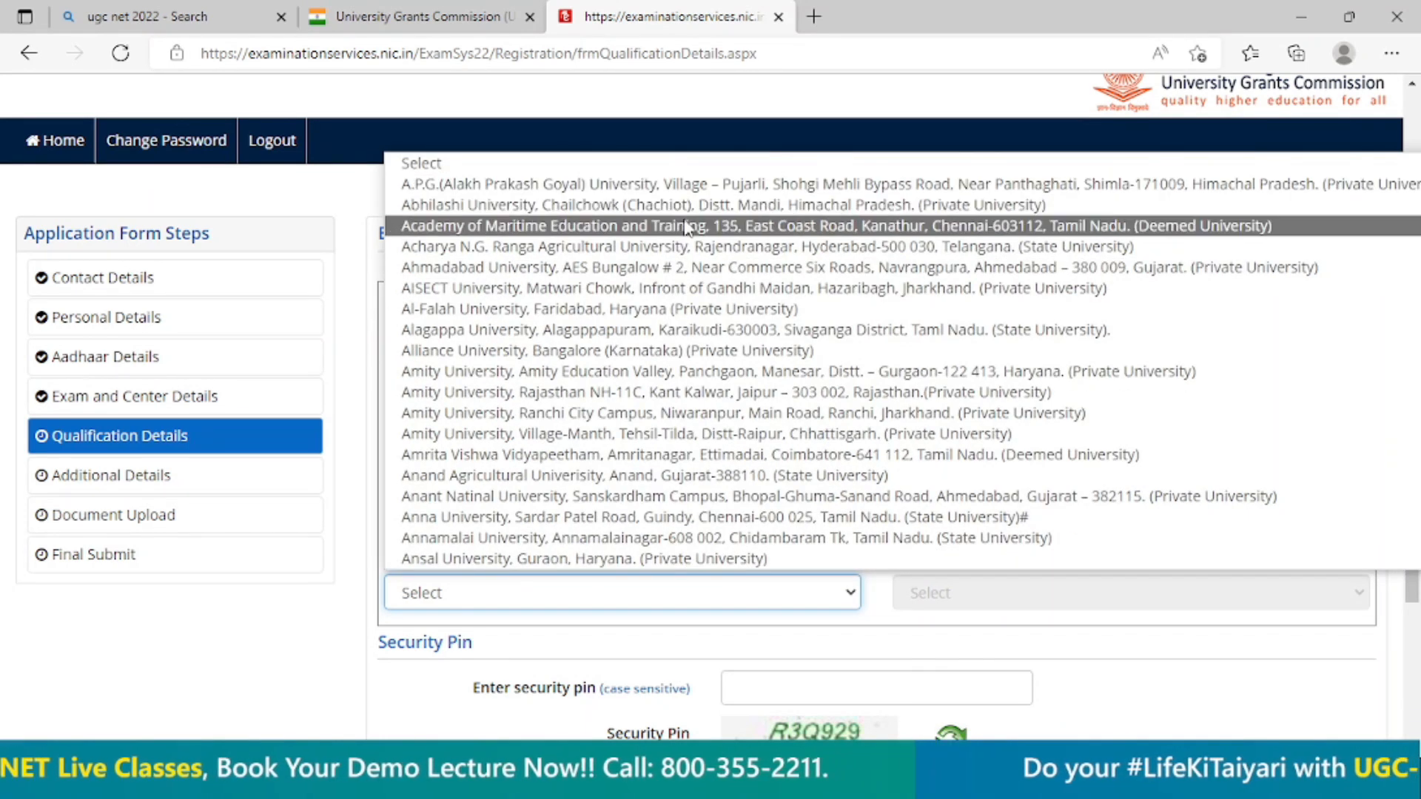
pyautogui.click(685, 205)
pyautogui.click(749, 624)
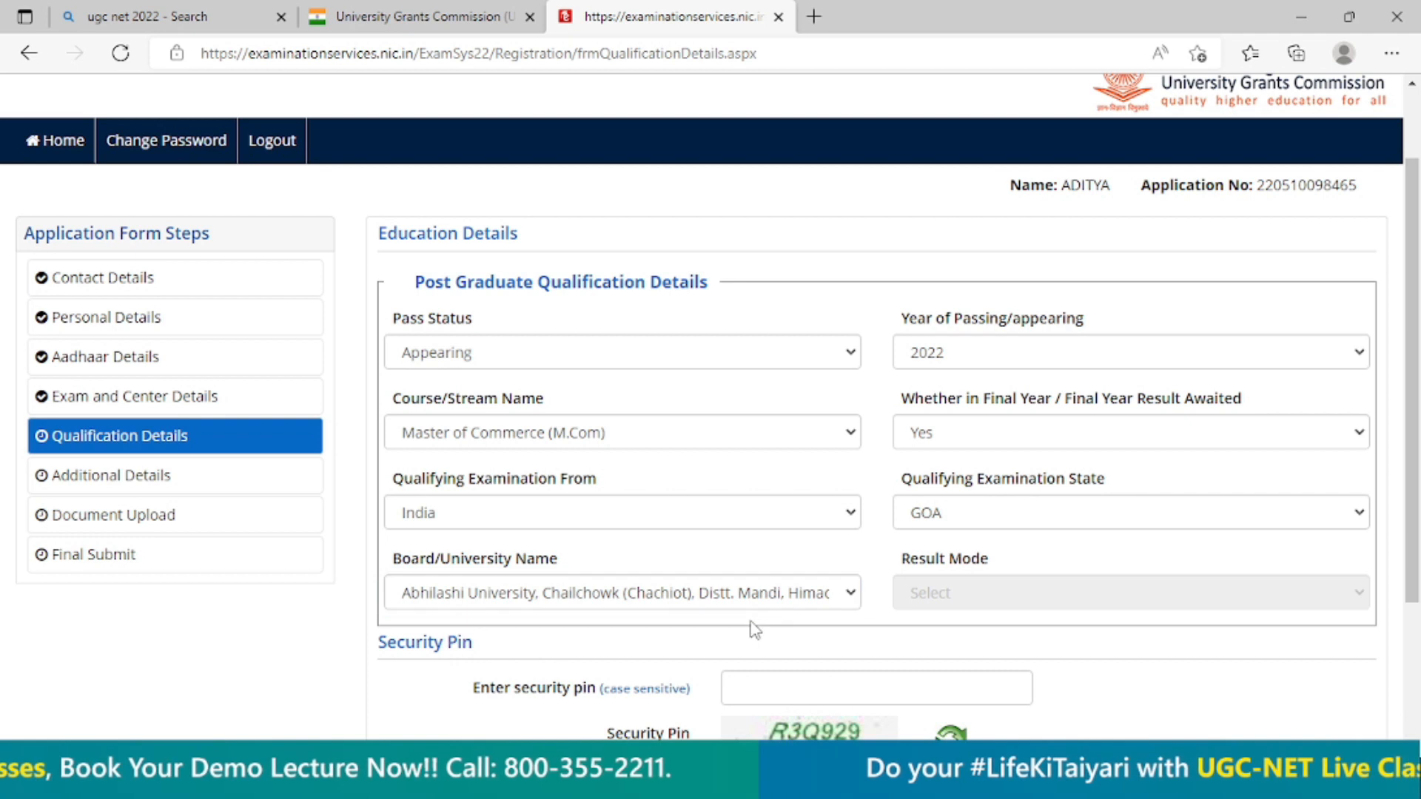
# Change the post graduate pass status to Passed and set the result mode to Percentage.
pyautogui.click(613, 355)
pyautogui.click(537, 411)
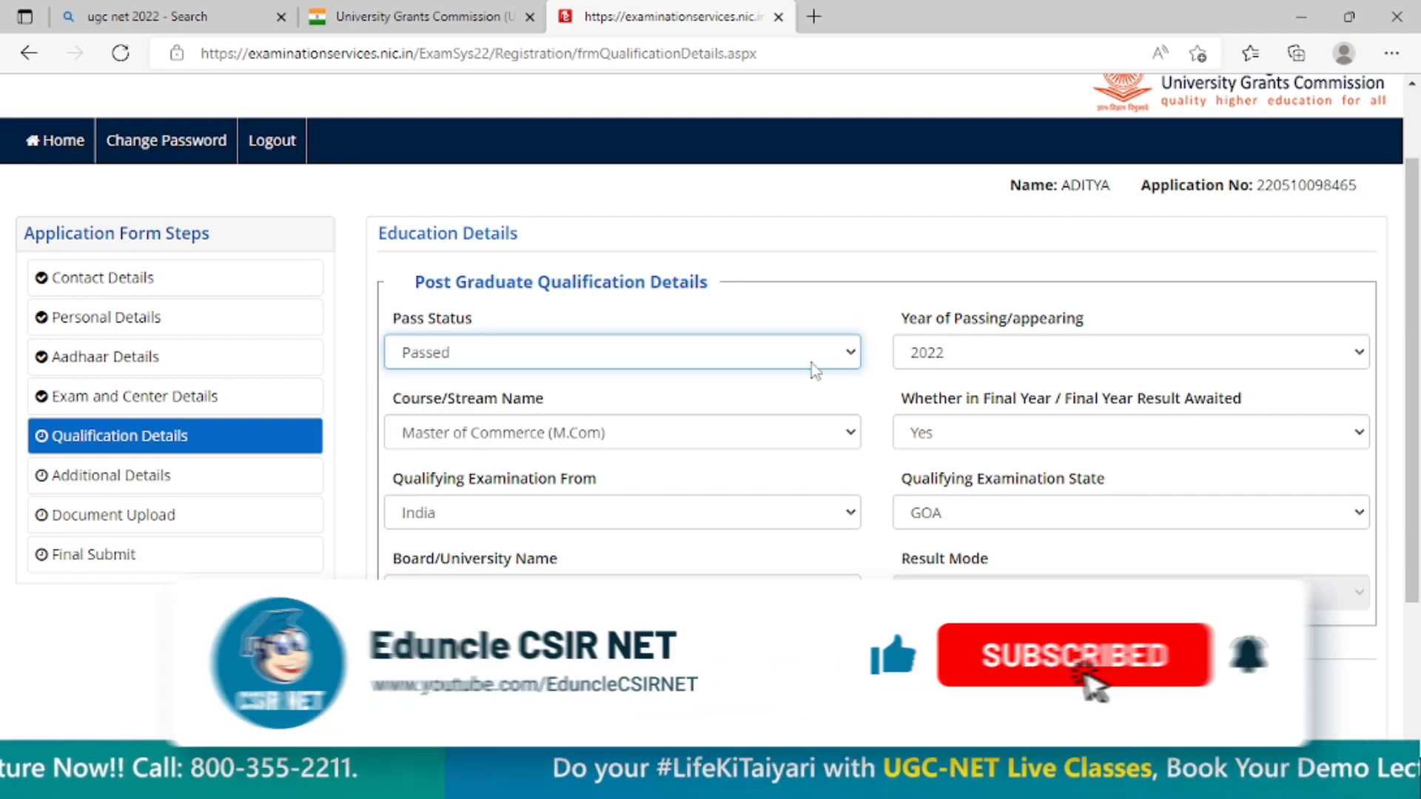
pyautogui.click(977, 593)
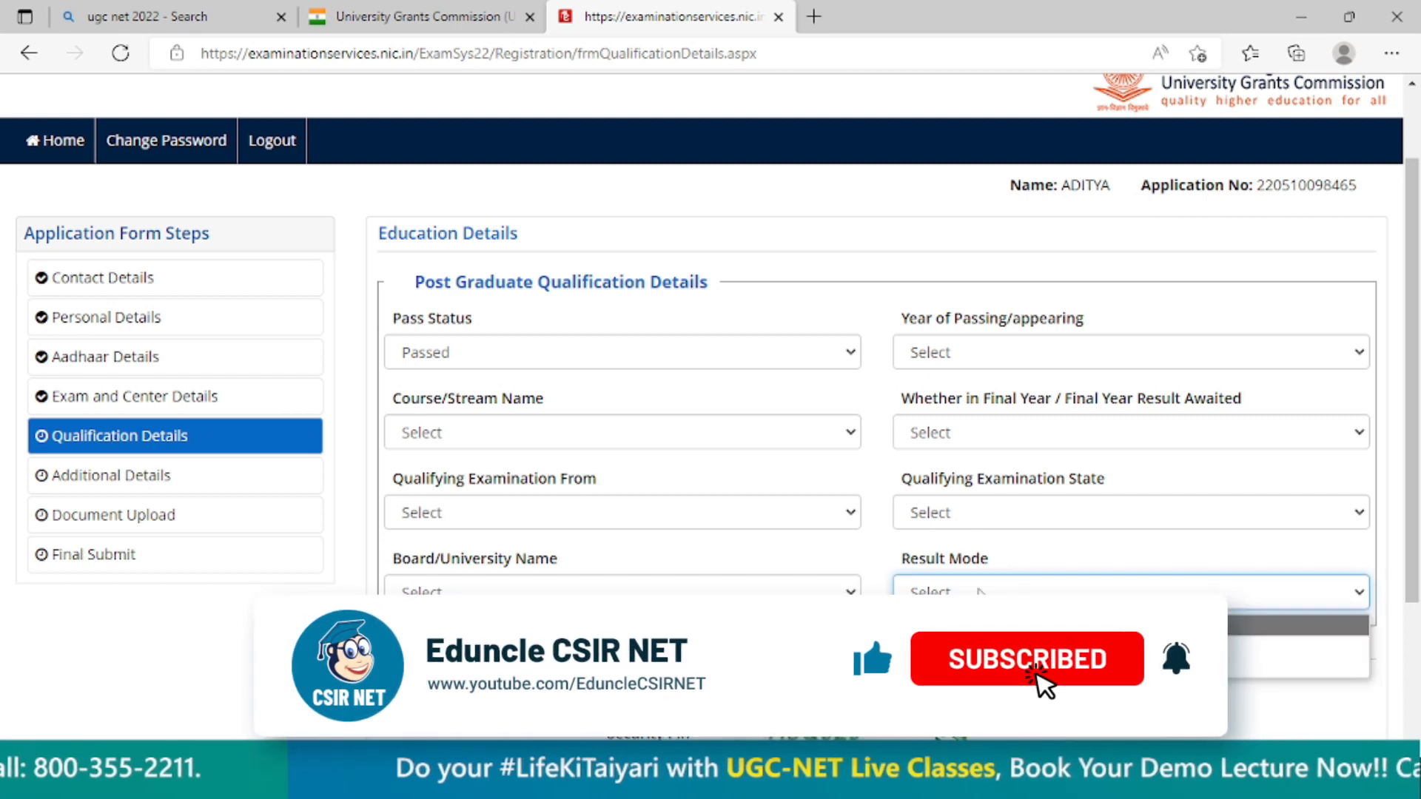
pyautogui.click(971, 646)
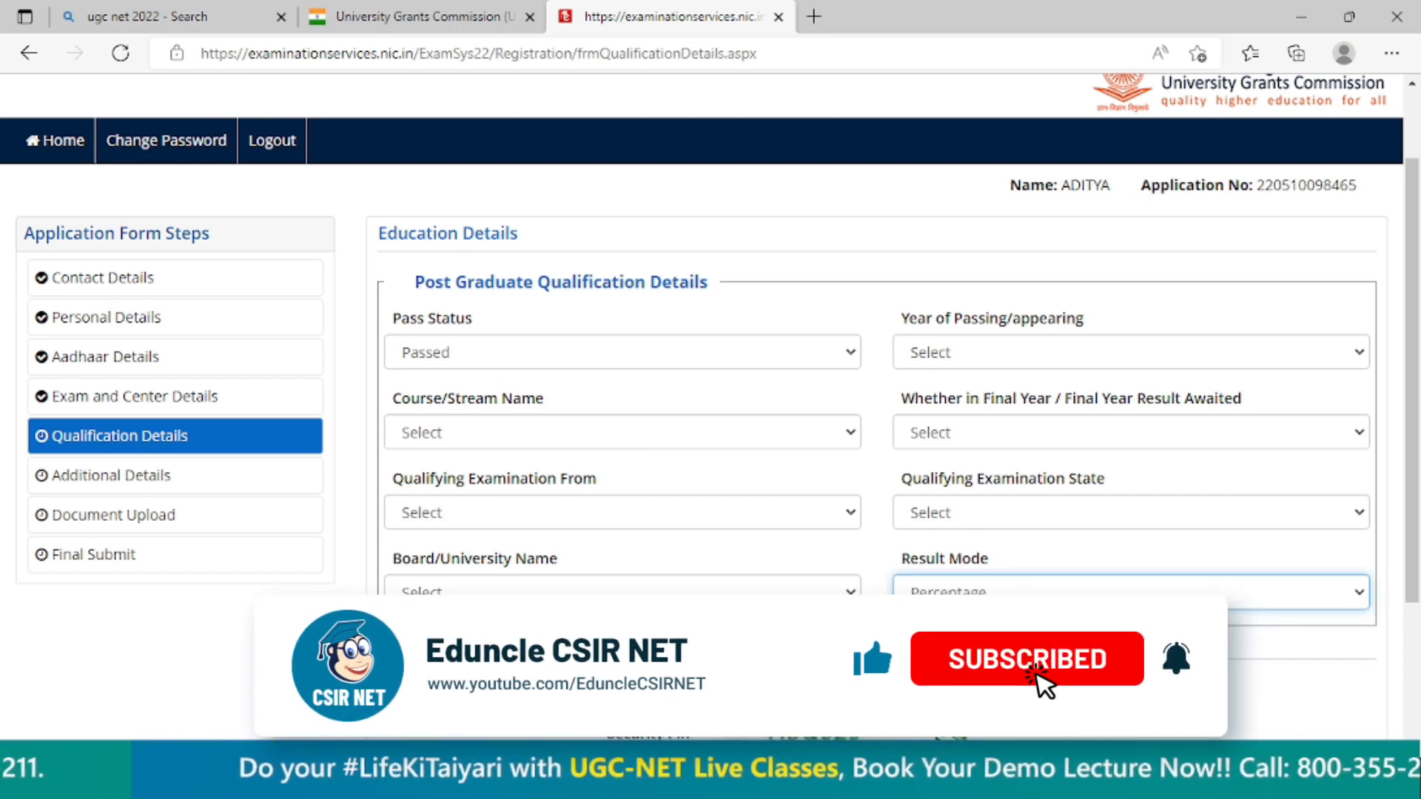
pyautogui.click(546, 661)
pyautogui.click(847, 661)
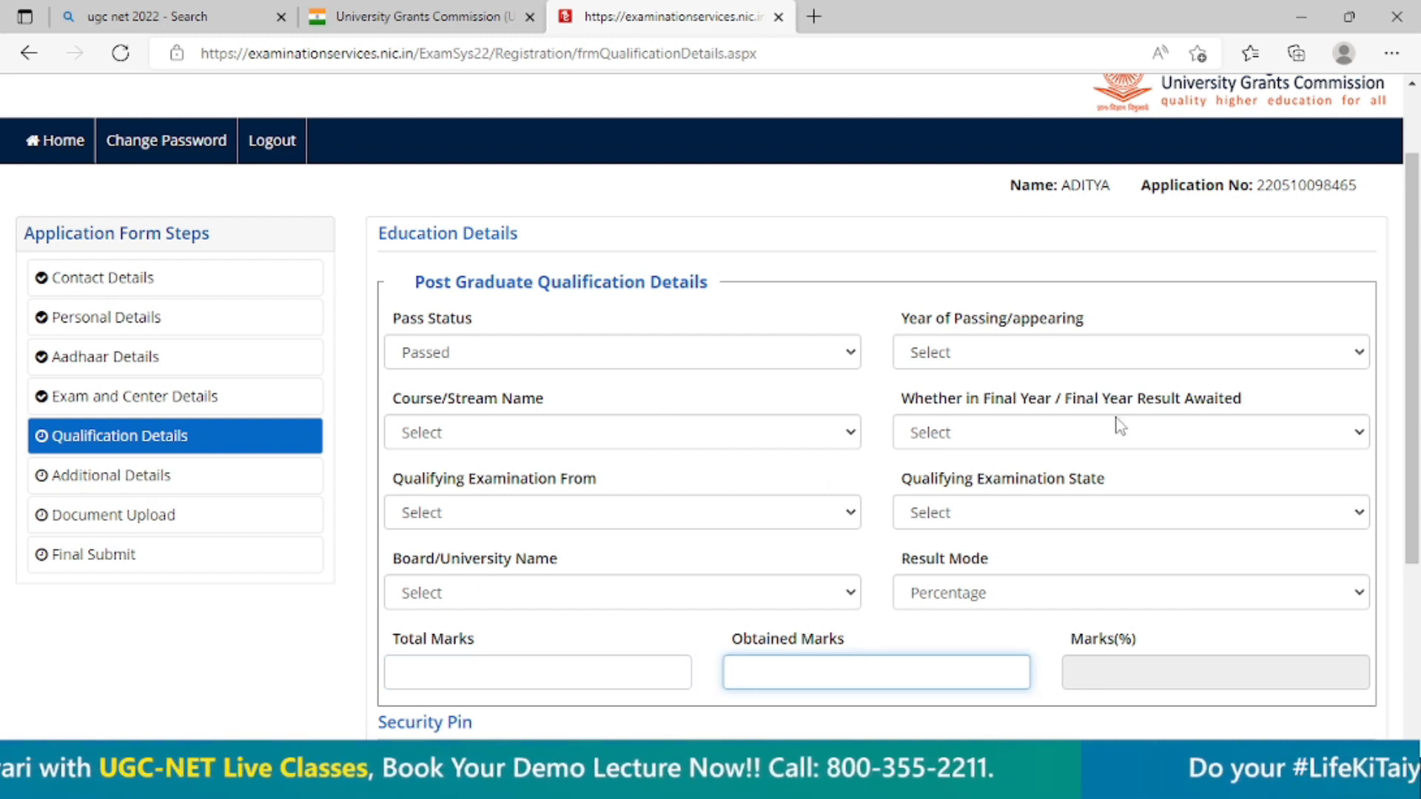
pyautogui.click(775, 365)
pyautogui.click(775, 368)
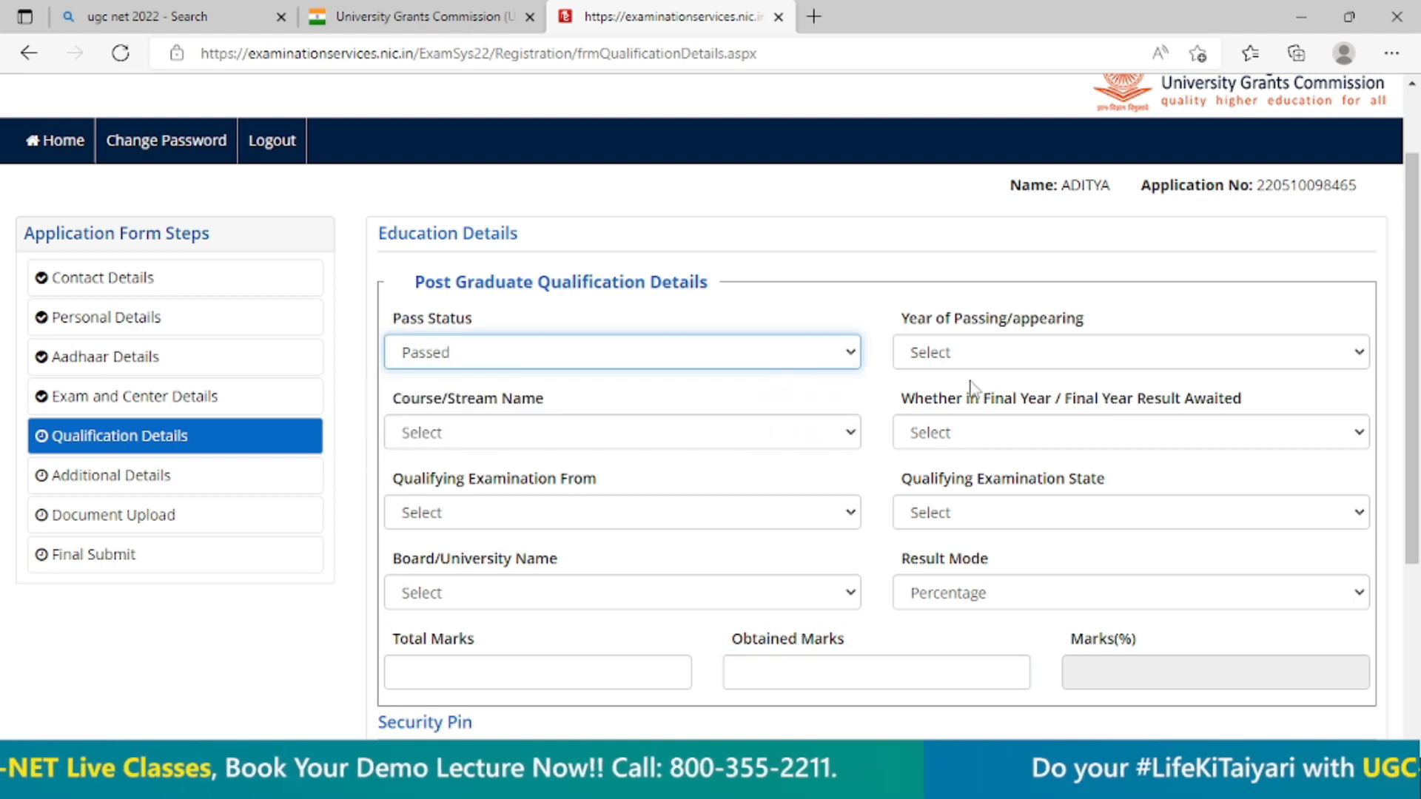
# Switch the result mode to CGPA and back to Percentage, and inspect the total and obtained marks fields.
pyautogui.click(1046, 604)
pyautogui.click(1001, 668)
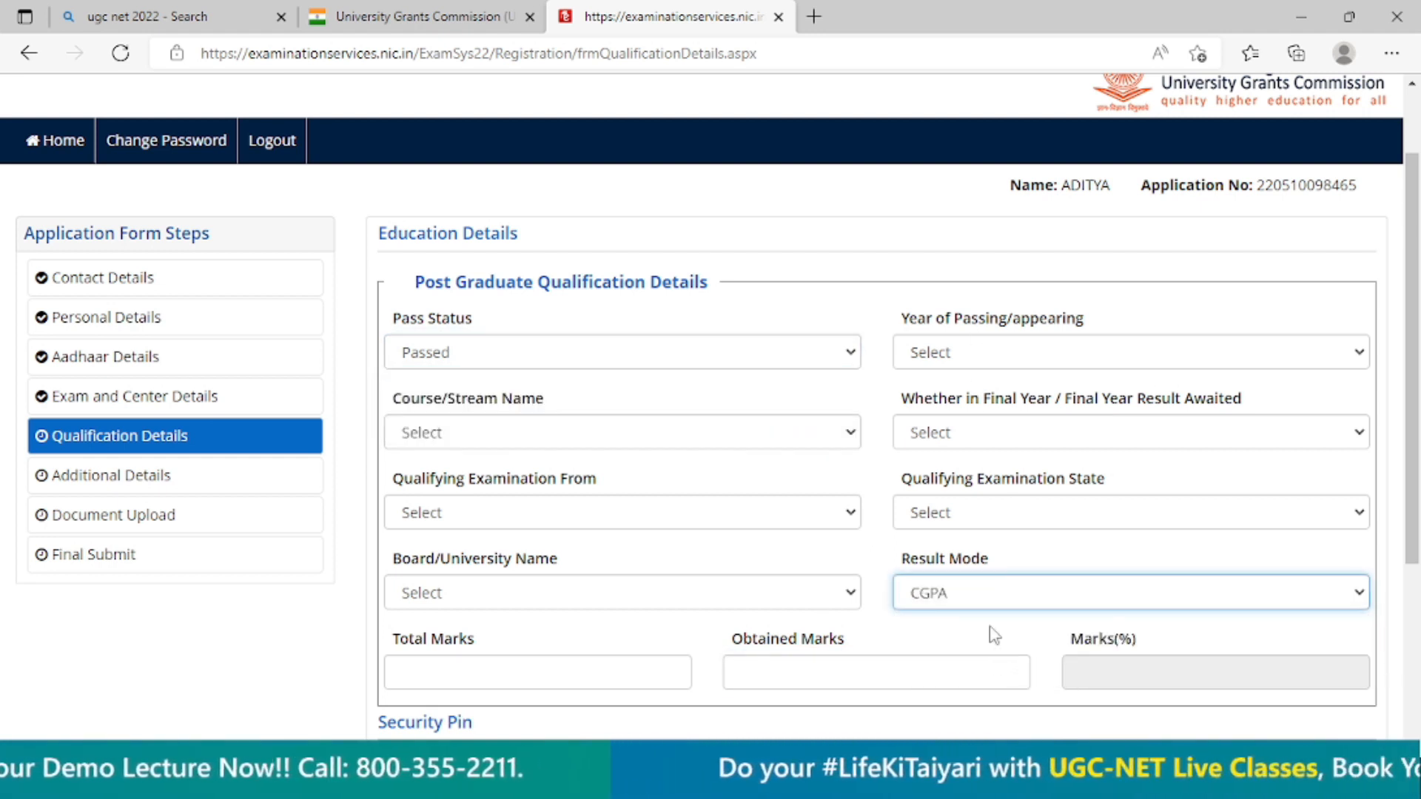
pyautogui.click(996, 592)
pyautogui.click(996, 648)
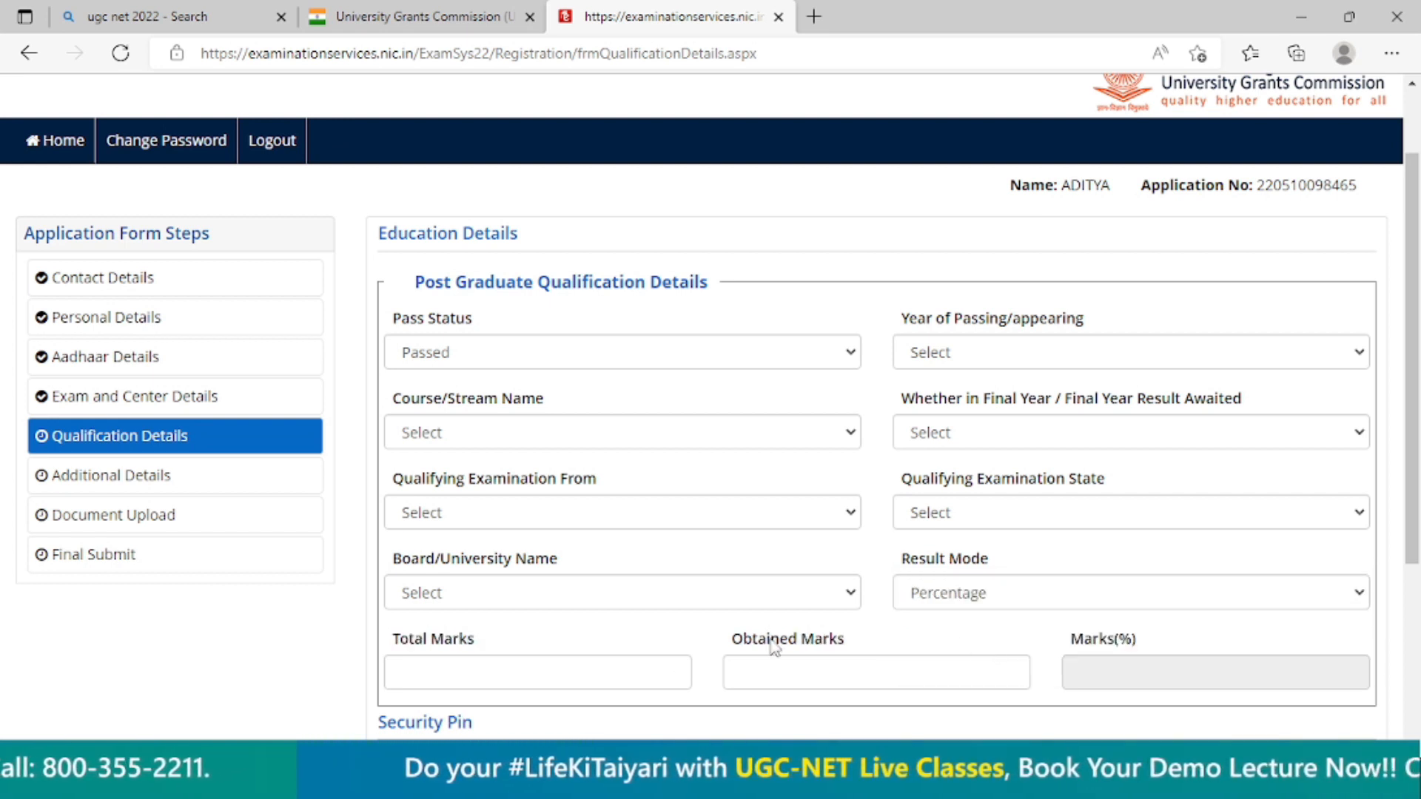
pyautogui.click(615, 668)
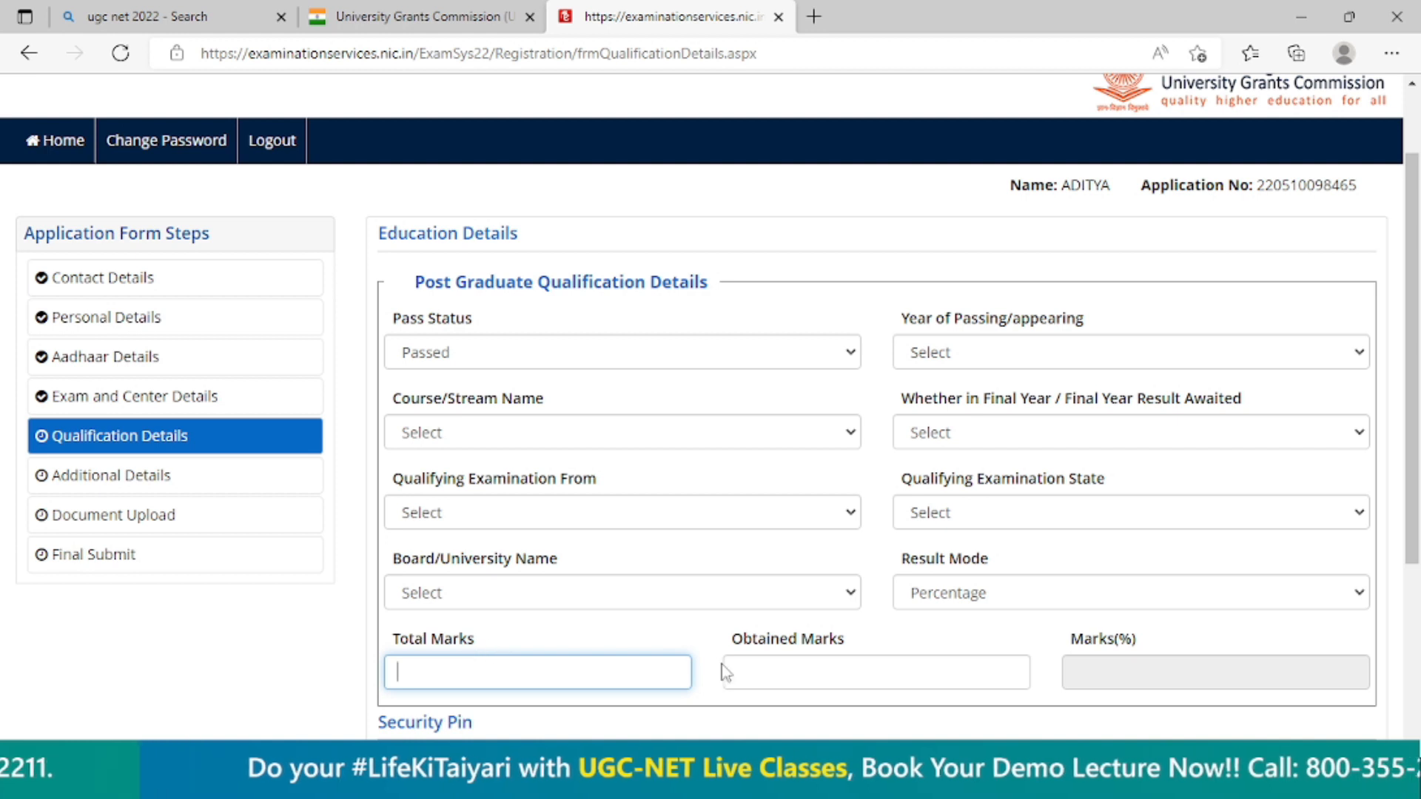
pyautogui.click(885, 674)
pyautogui.scroll(-3, 884, 666)
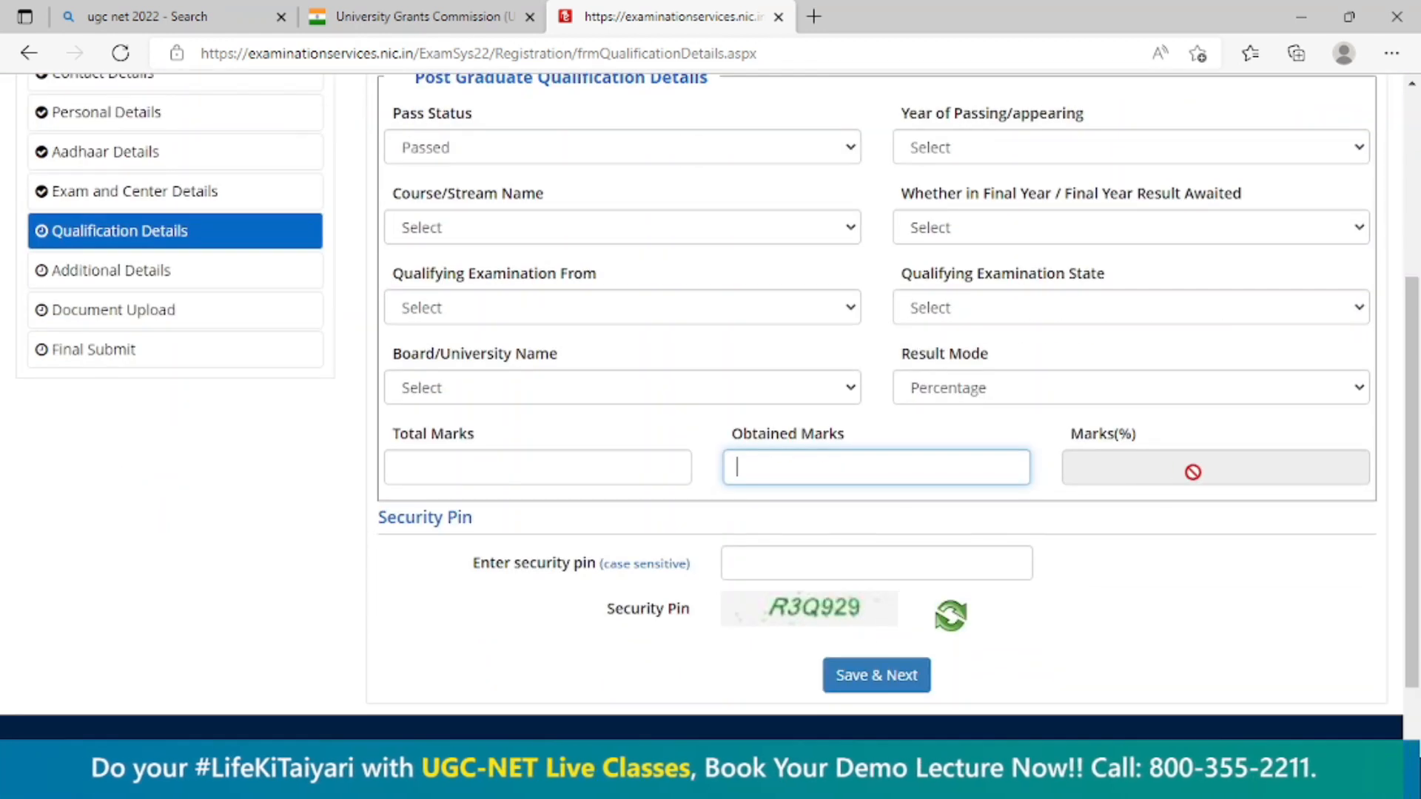
pyautogui.scroll(3, 903, 353)
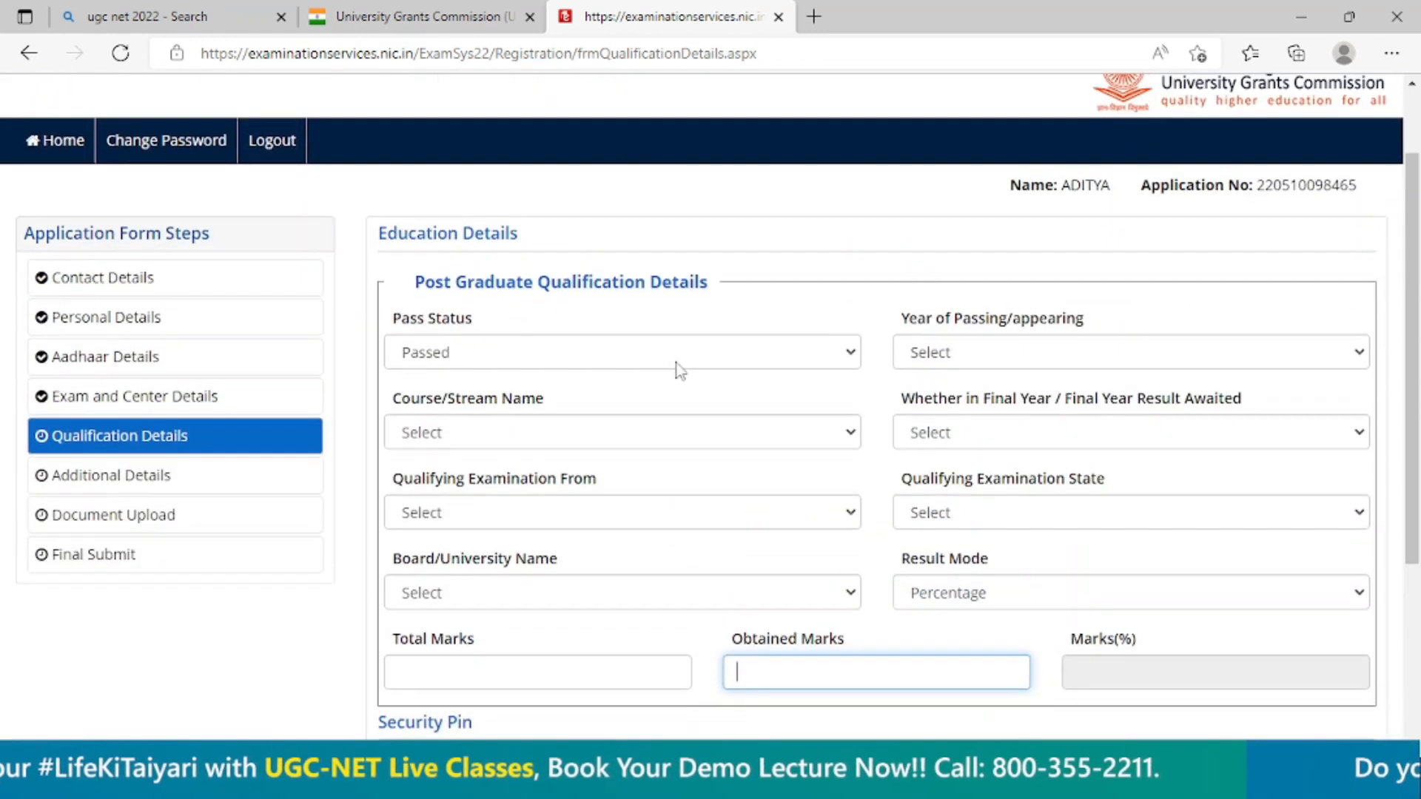
# Set the pass status back to Appearing and the year of passing/appearing to 2022.
pyautogui.click(633, 358)
pyautogui.click(512, 425)
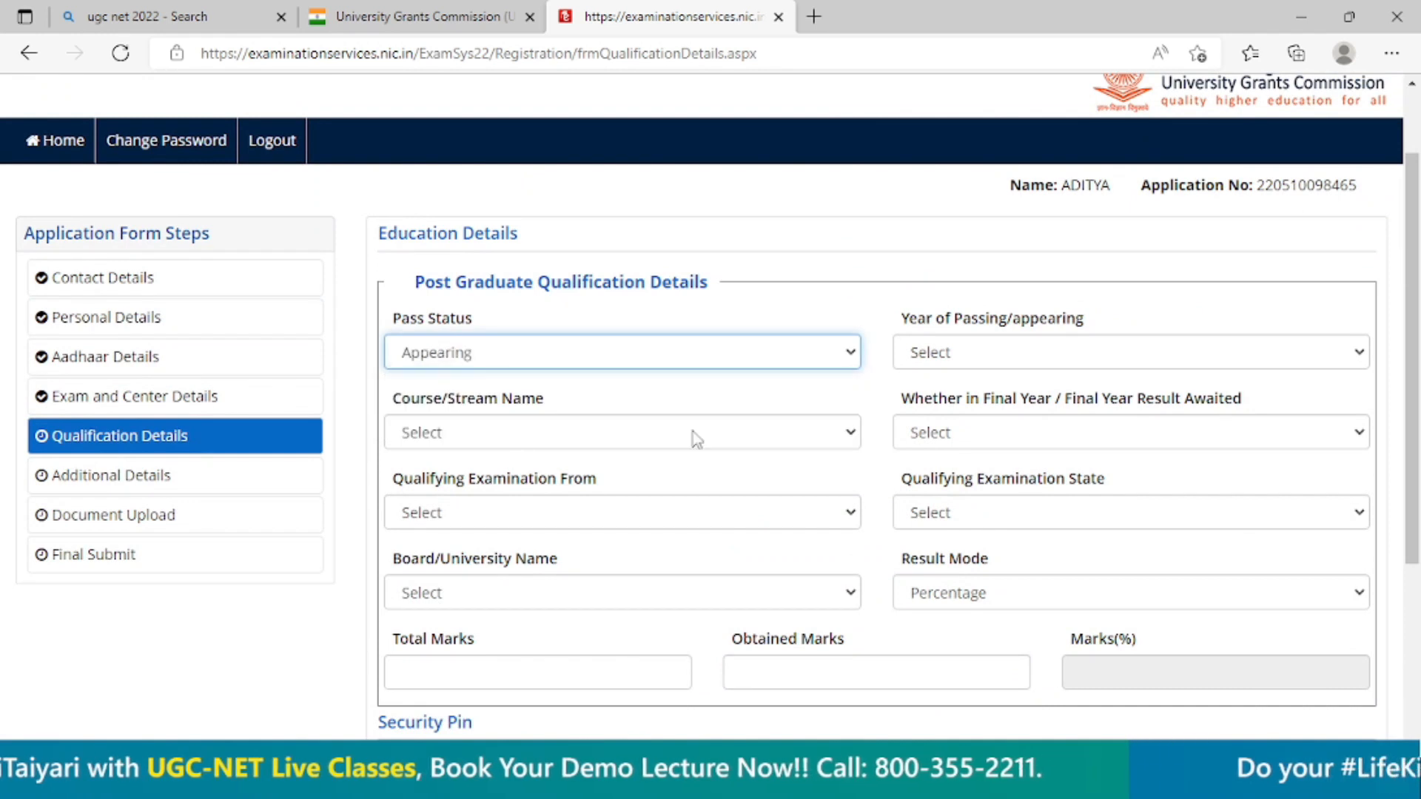
pyautogui.click(990, 361)
pyautogui.click(972, 346)
pyautogui.click(951, 290)
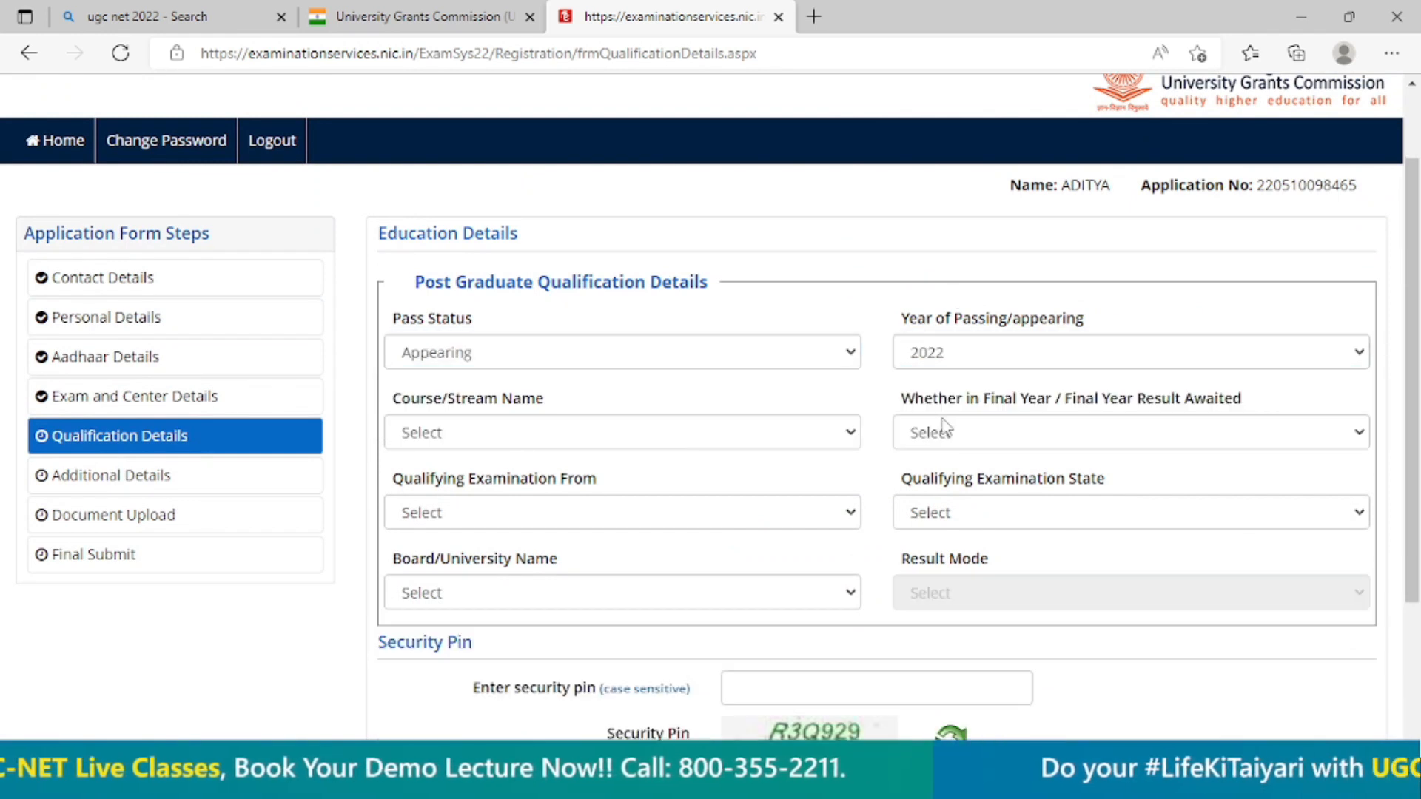
# Choose Master of Hospital Administration (MHA) as the course and answer Yes to being in the final year or awaiting its result.
pyautogui.click(695, 443)
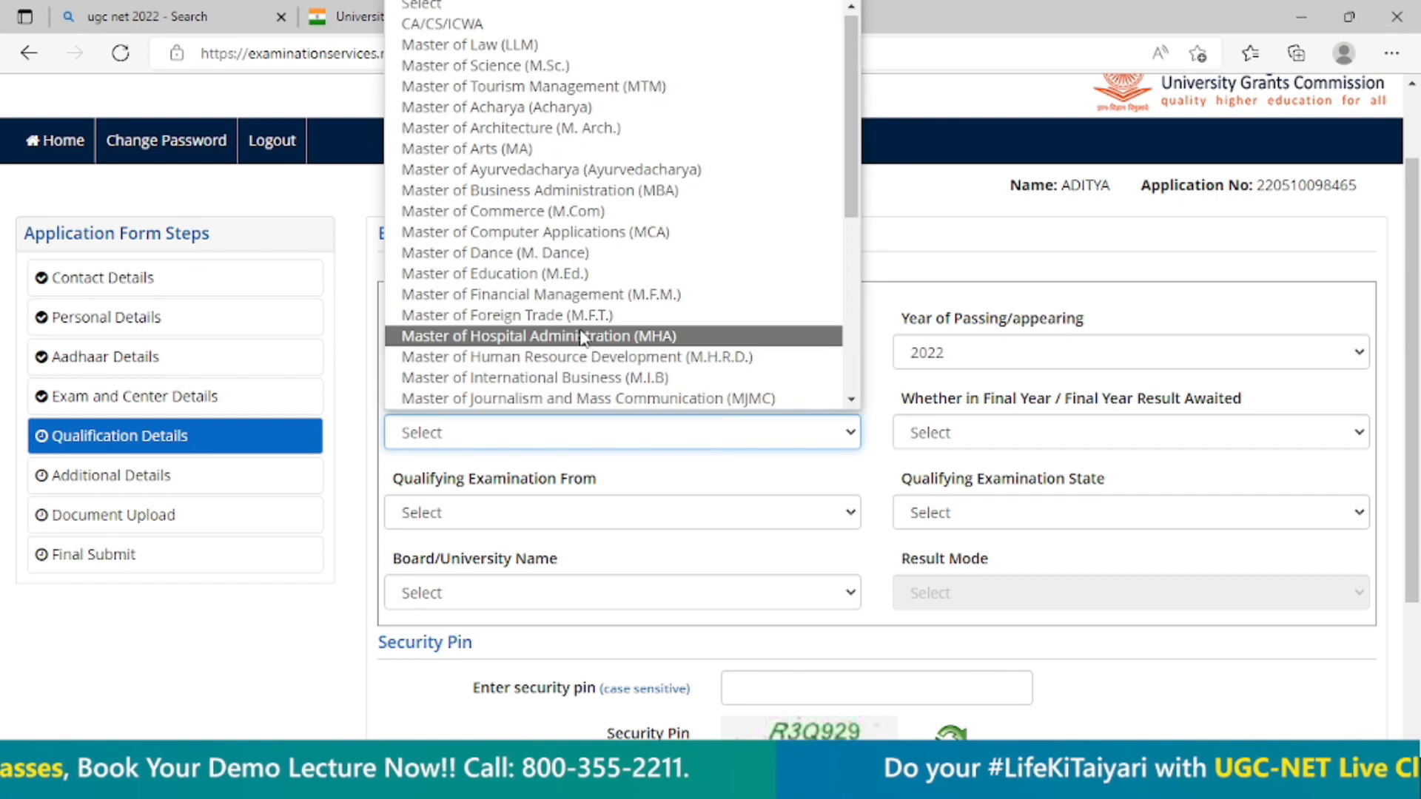
pyautogui.click(695, 330)
pyautogui.click(1136, 437)
pyautogui.click(1136, 437)
pyautogui.click(1051, 431)
pyautogui.click(1021, 507)
# Set the qualifying examination origin to India and its state to LAKSHADWEEP.
pyautogui.click(691, 522)
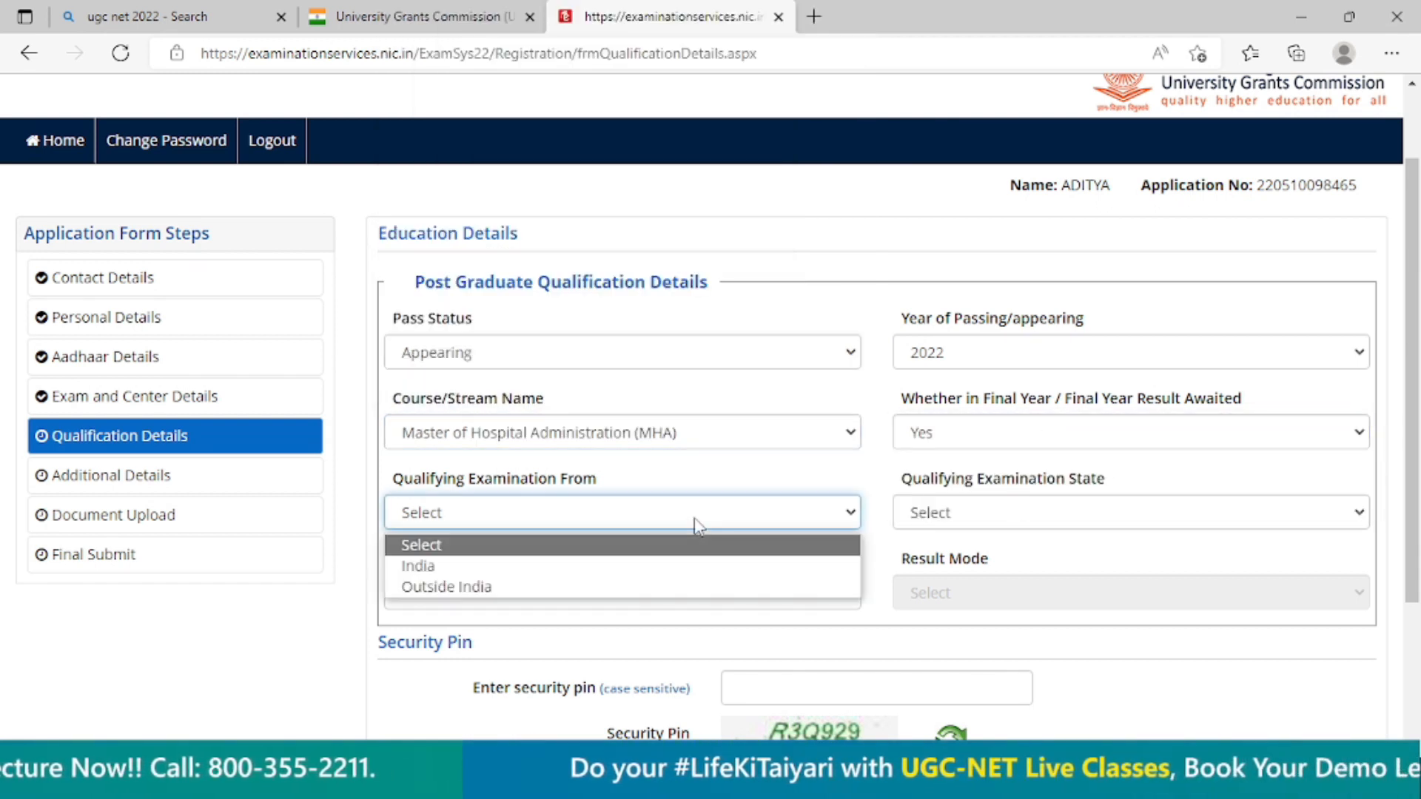
pyautogui.click(572, 566)
pyautogui.click(975, 510)
pyautogui.click(974, 408)
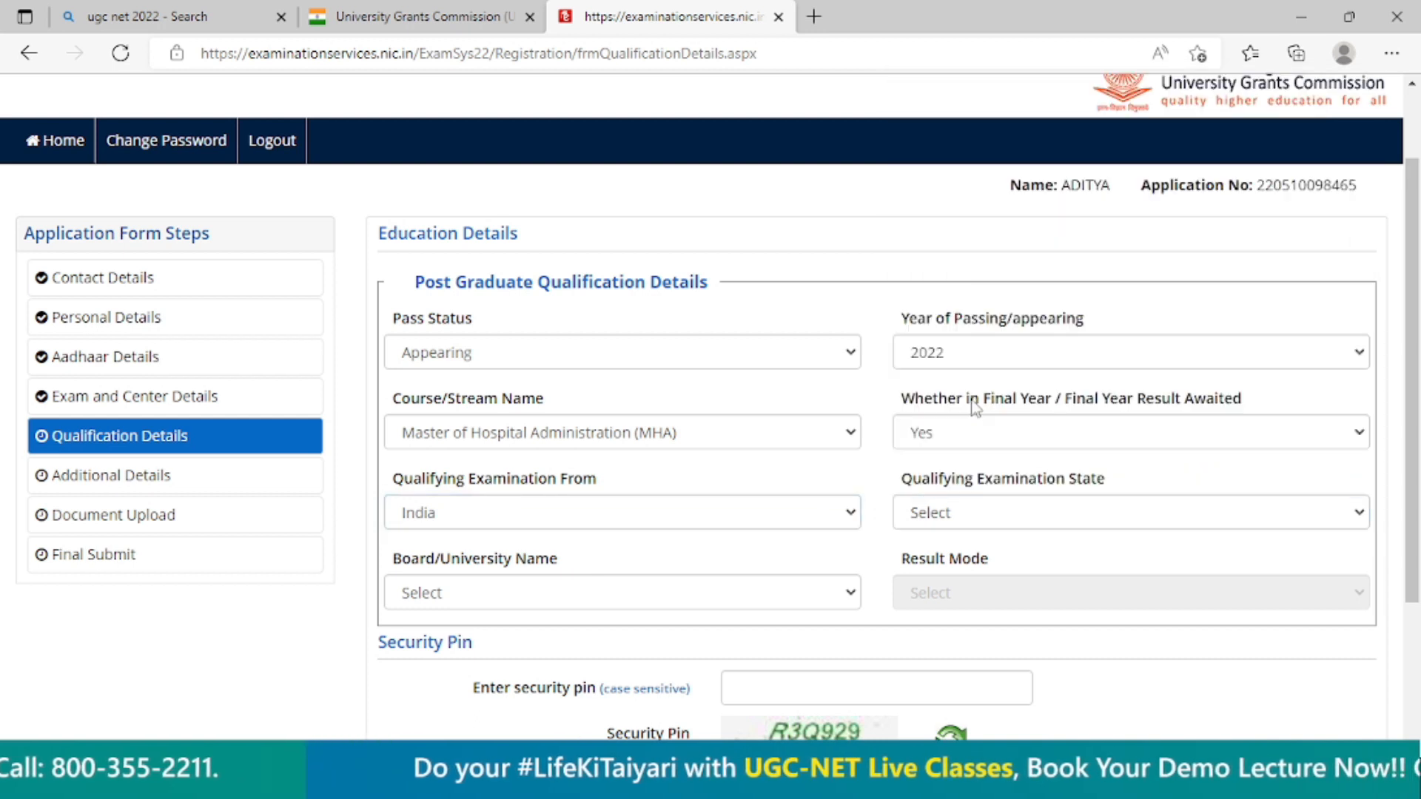
pyautogui.click(960, 518)
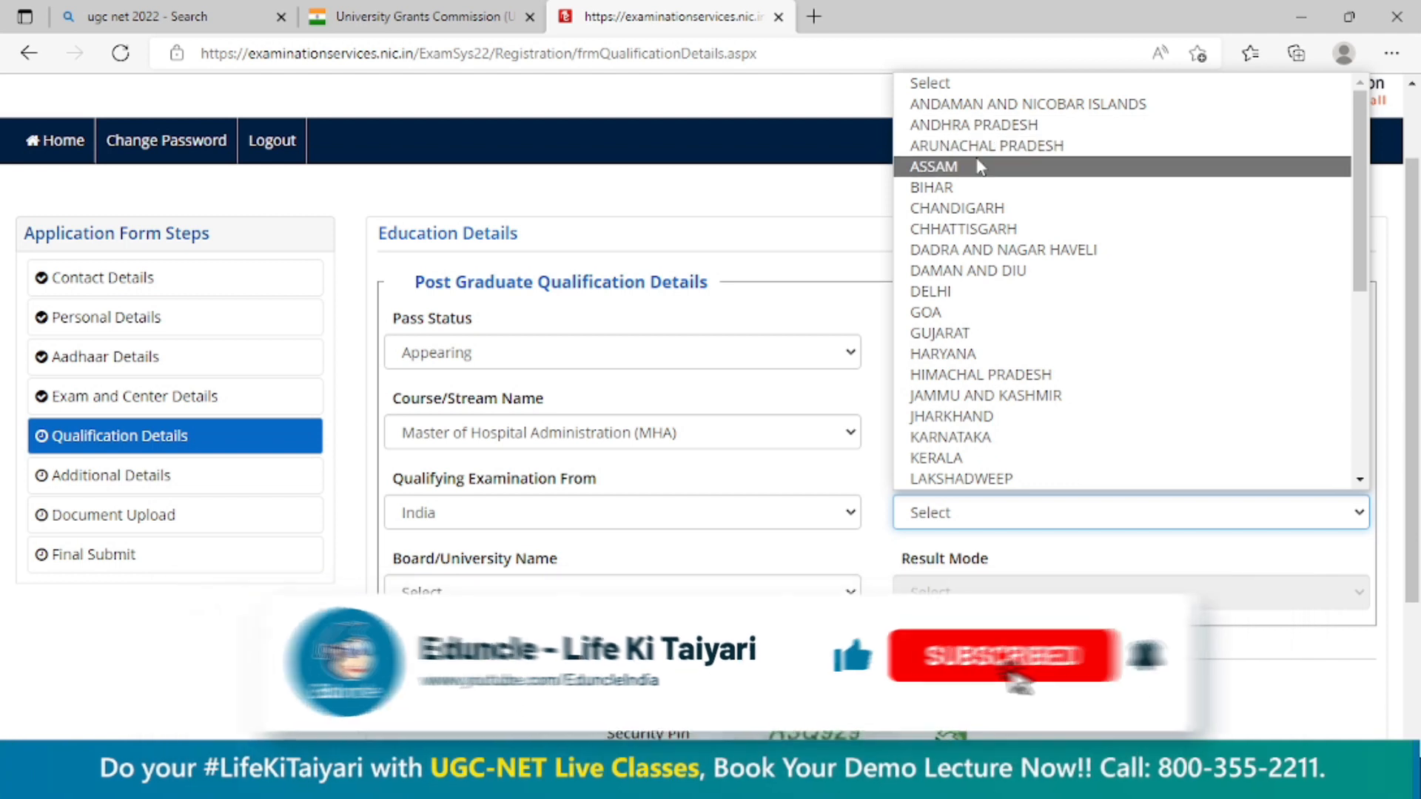
pyautogui.click(962, 481)
# Choose Al-Falah University, Faridabad, Haryana (Private University) as the board/university name.
pyautogui.click(645, 583)
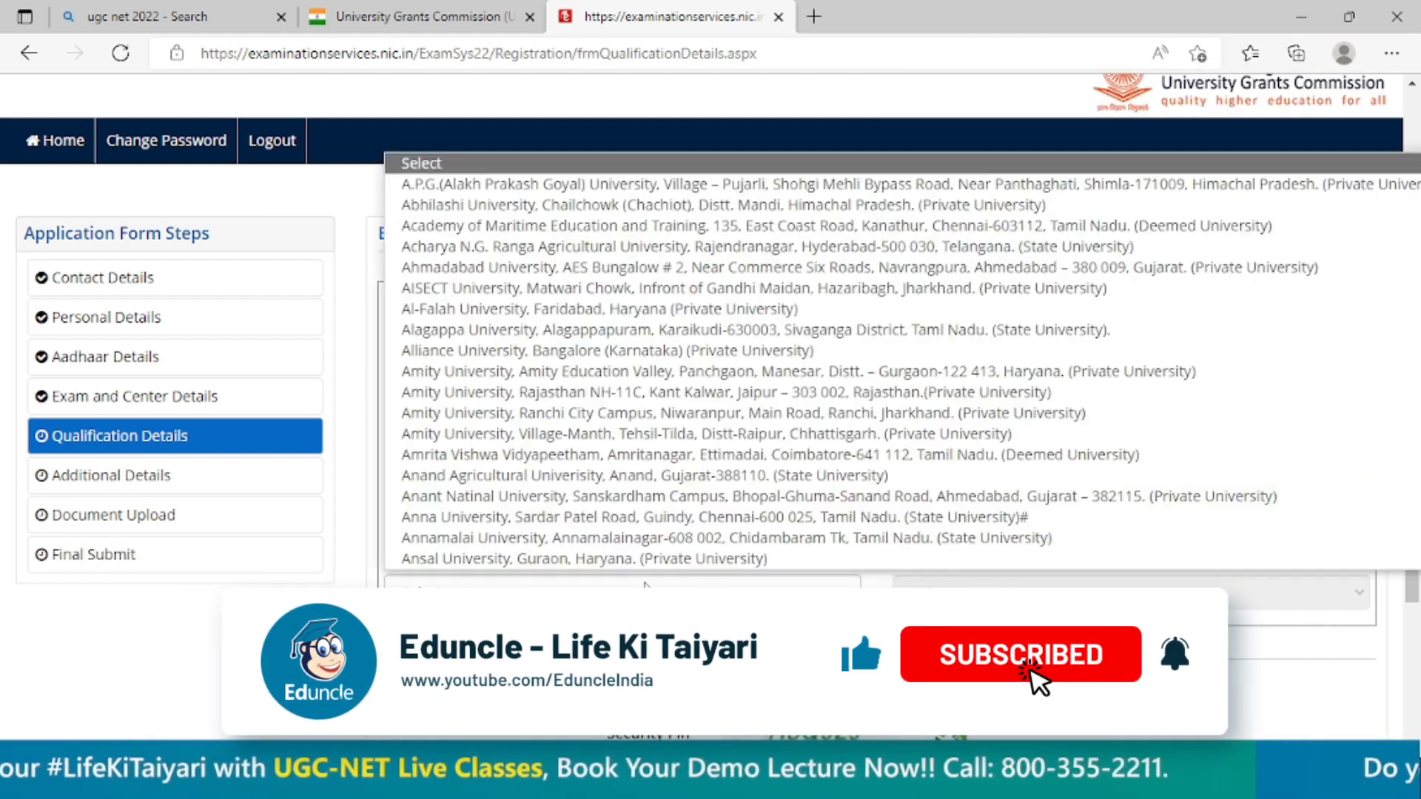
pyautogui.click(629, 591)
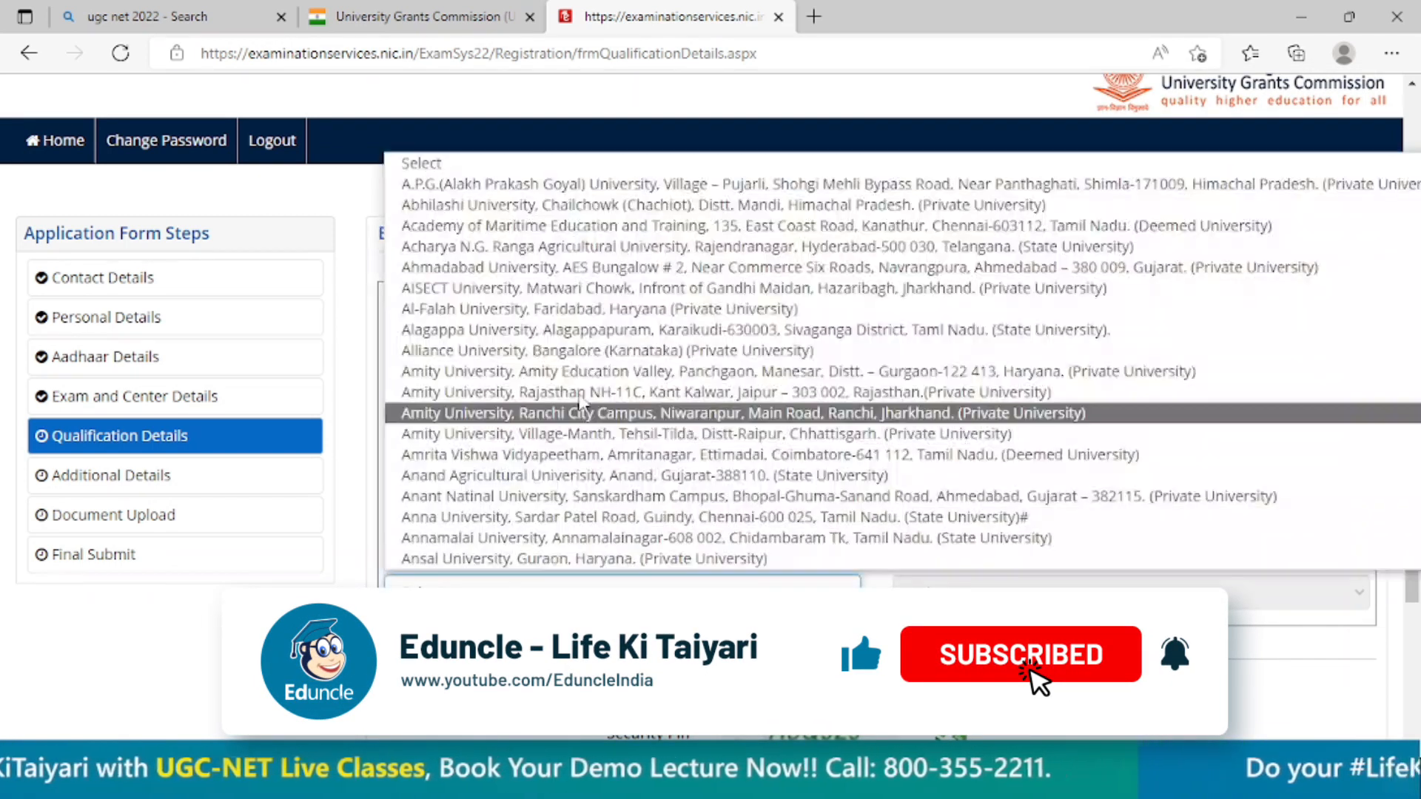
pyautogui.click(550, 312)
# Enter the displayed security pin, then save and submit the qualification details section.
pyautogui.scroll(-3, 877, 527)
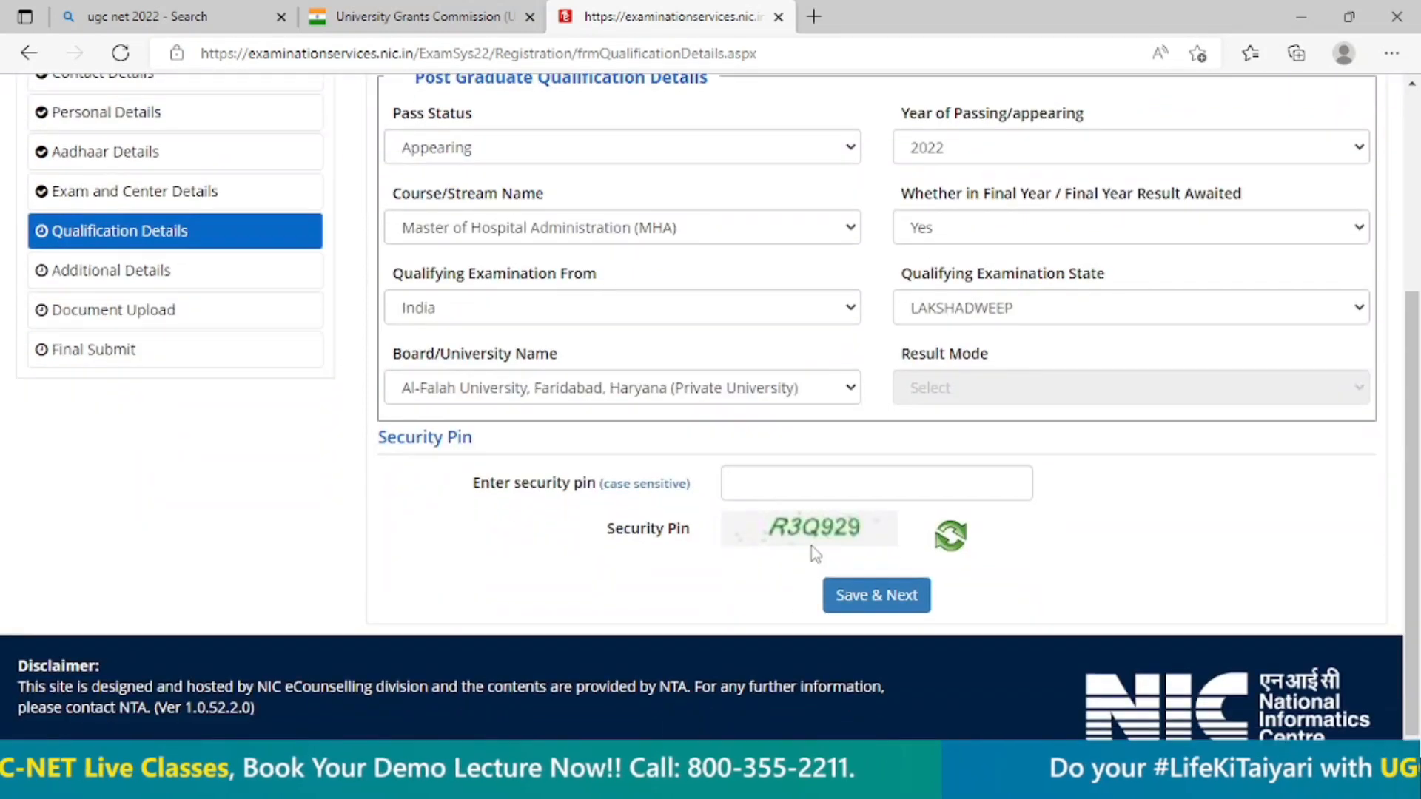
pyautogui.click(833, 478)
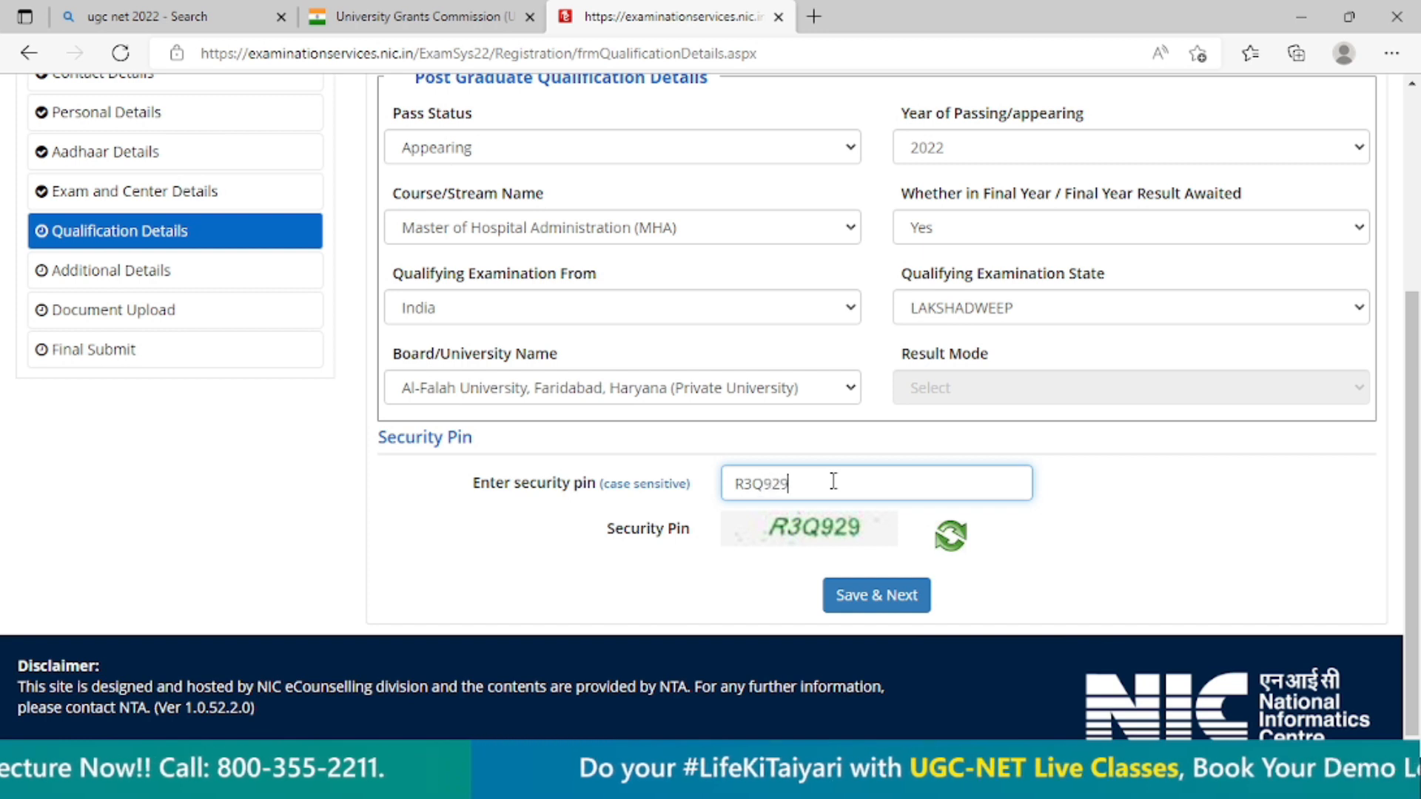
pyautogui.click(880, 594)
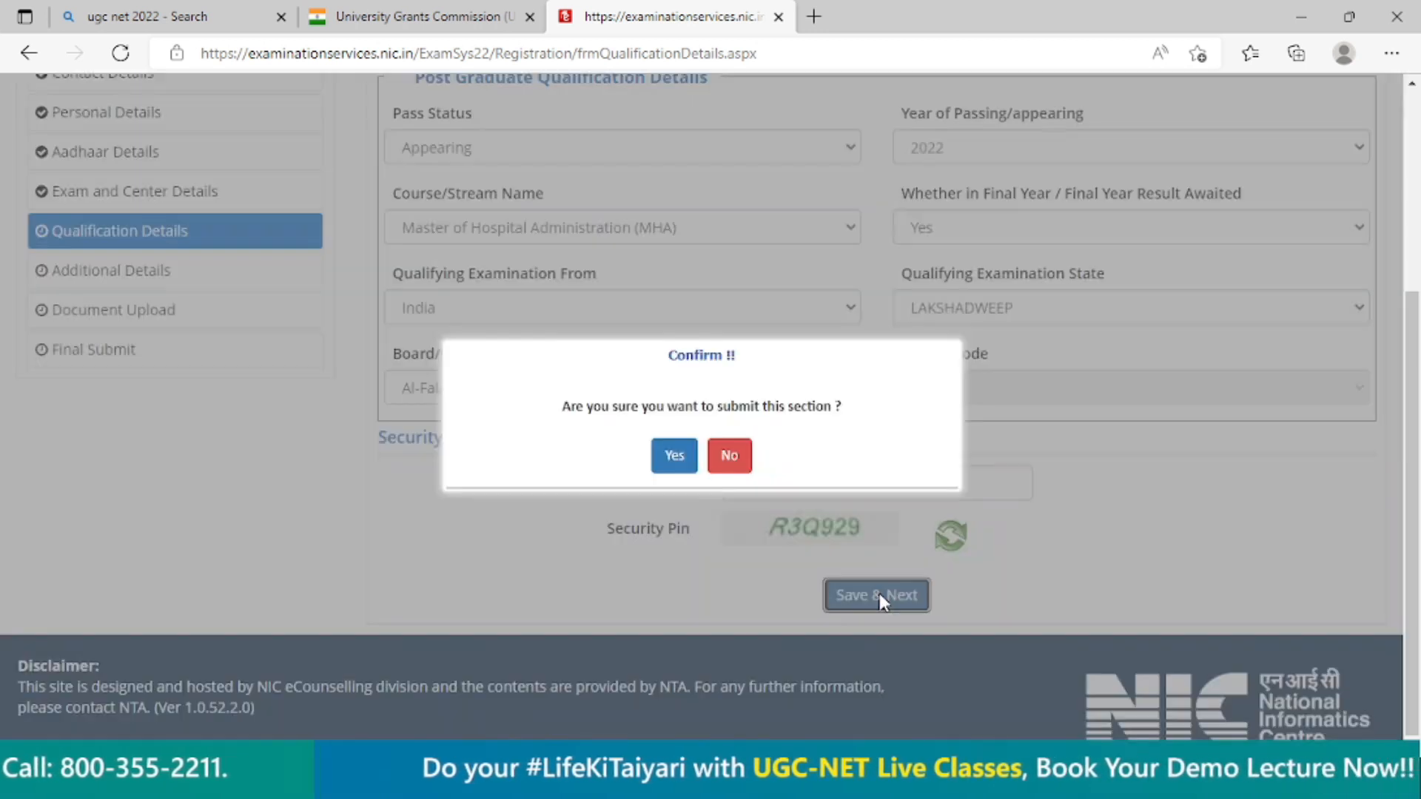
pyautogui.click(674, 456)
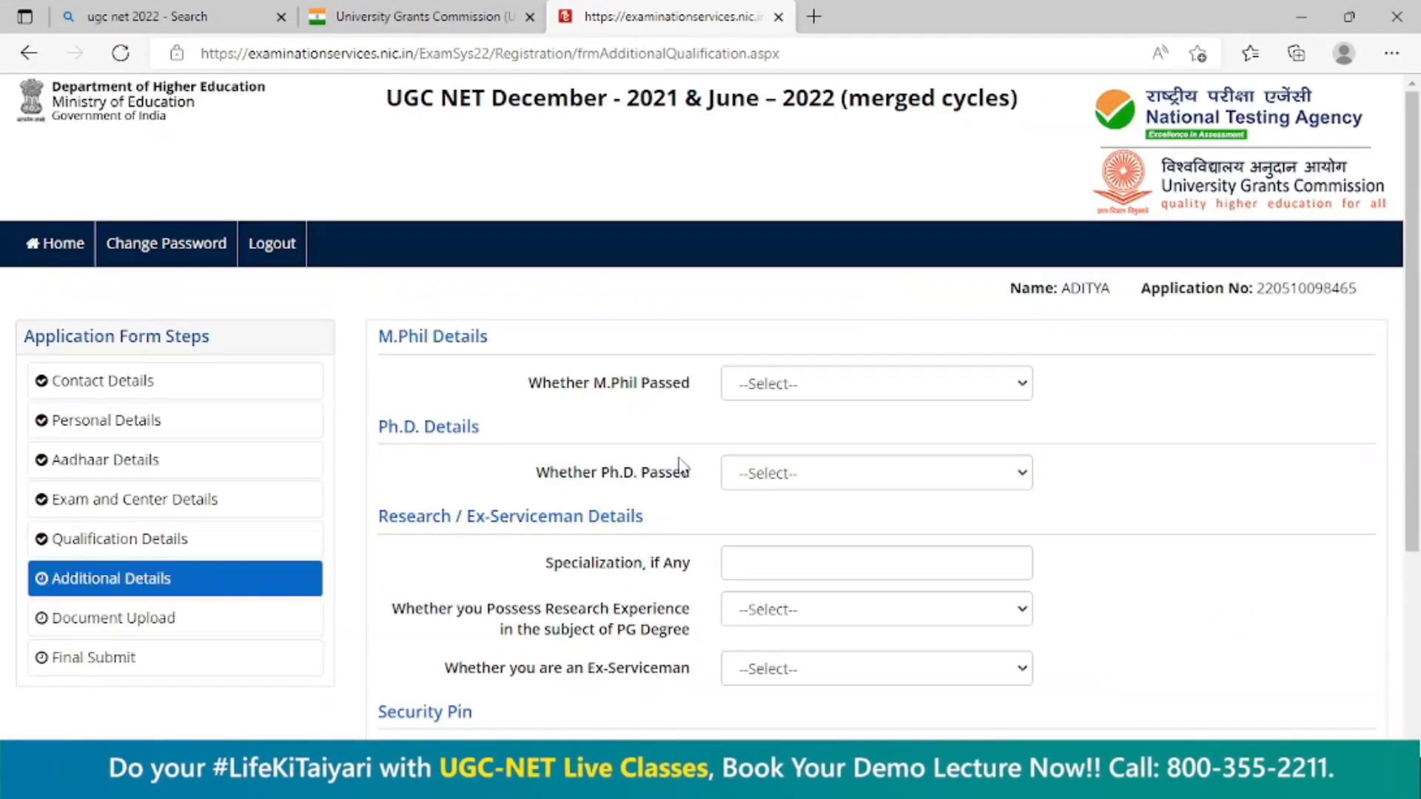
# Answer No to both having passed M.Phil and having passed Ph.D. in the additional details.
pyautogui.click(834, 393)
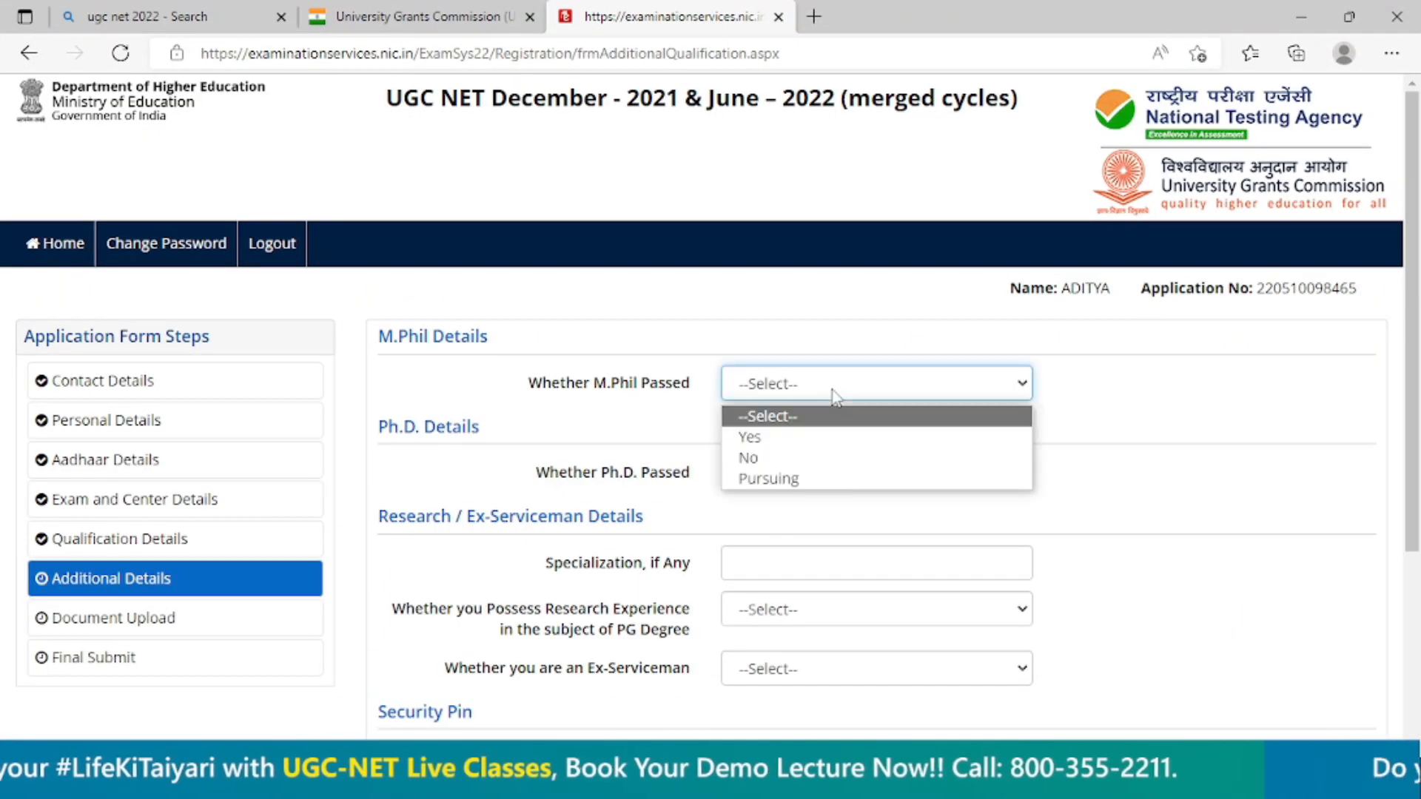
pyautogui.click(837, 459)
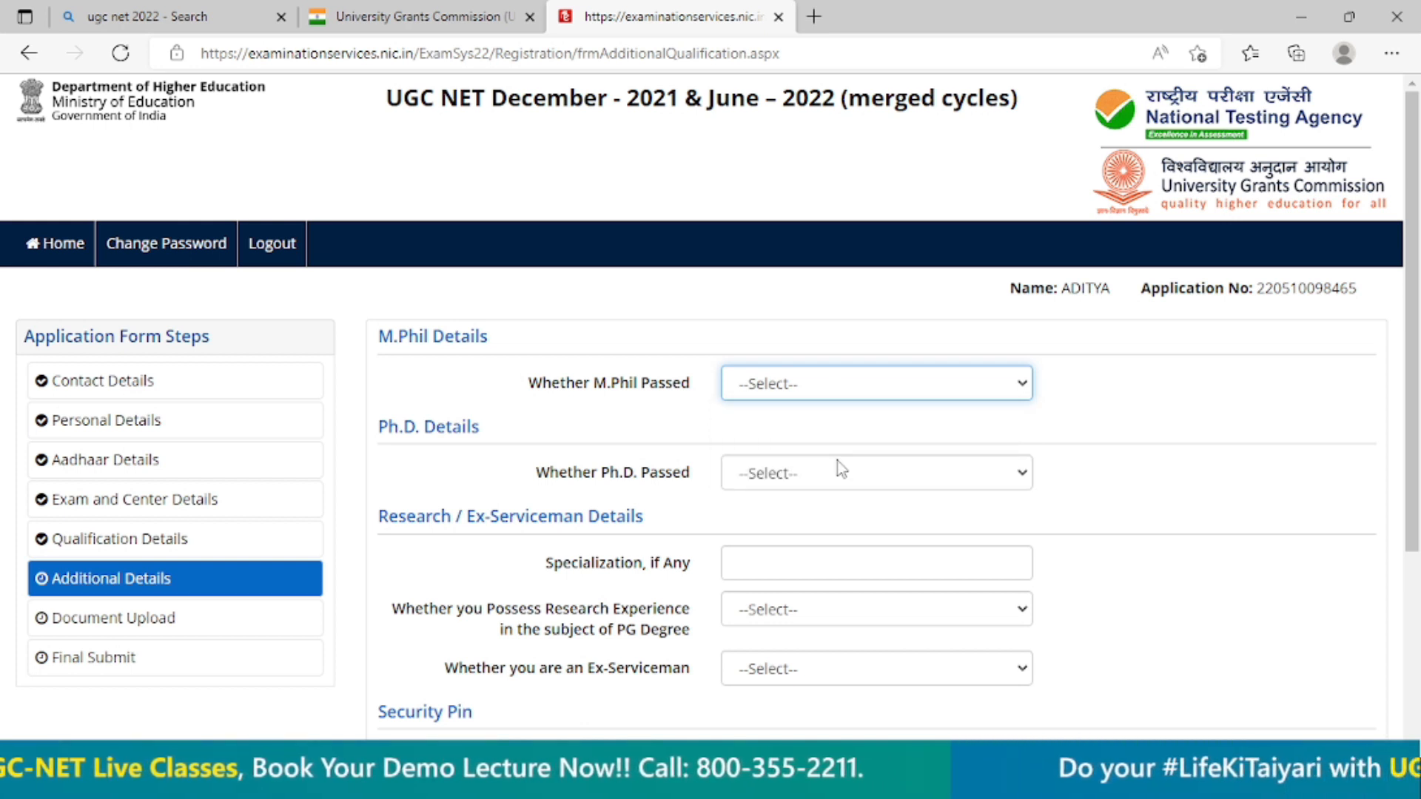
pyautogui.scroll(-2, 840, 459)
pyautogui.click(859, 368)
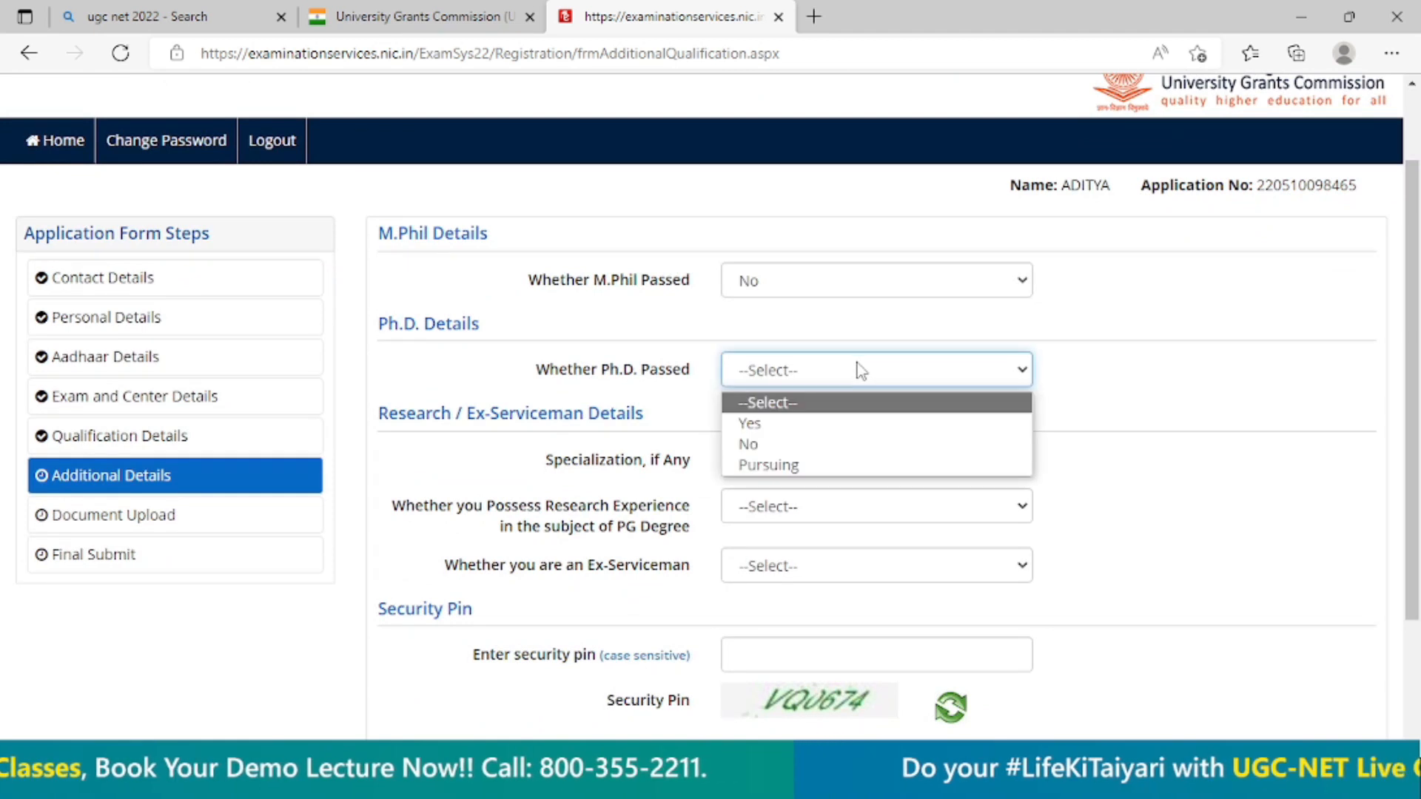
pyautogui.click(820, 446)
# Answer NO to possessing research experience in the PG degree subject and NO to being an ex-serviceman.
pyautogui.scroll(-3, 592, 414)
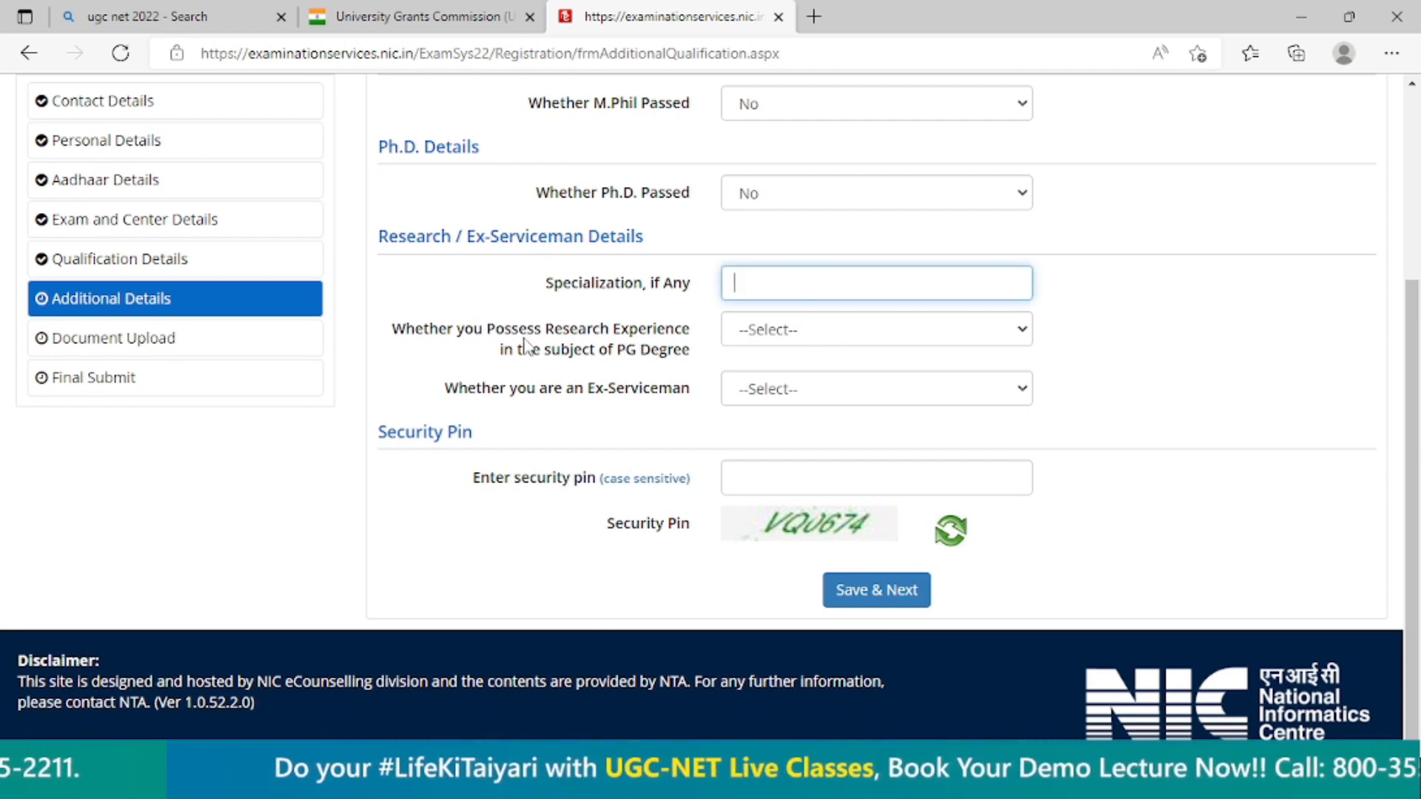
pyautogui.click(831, 344)
pyautogui.click(815, 403)
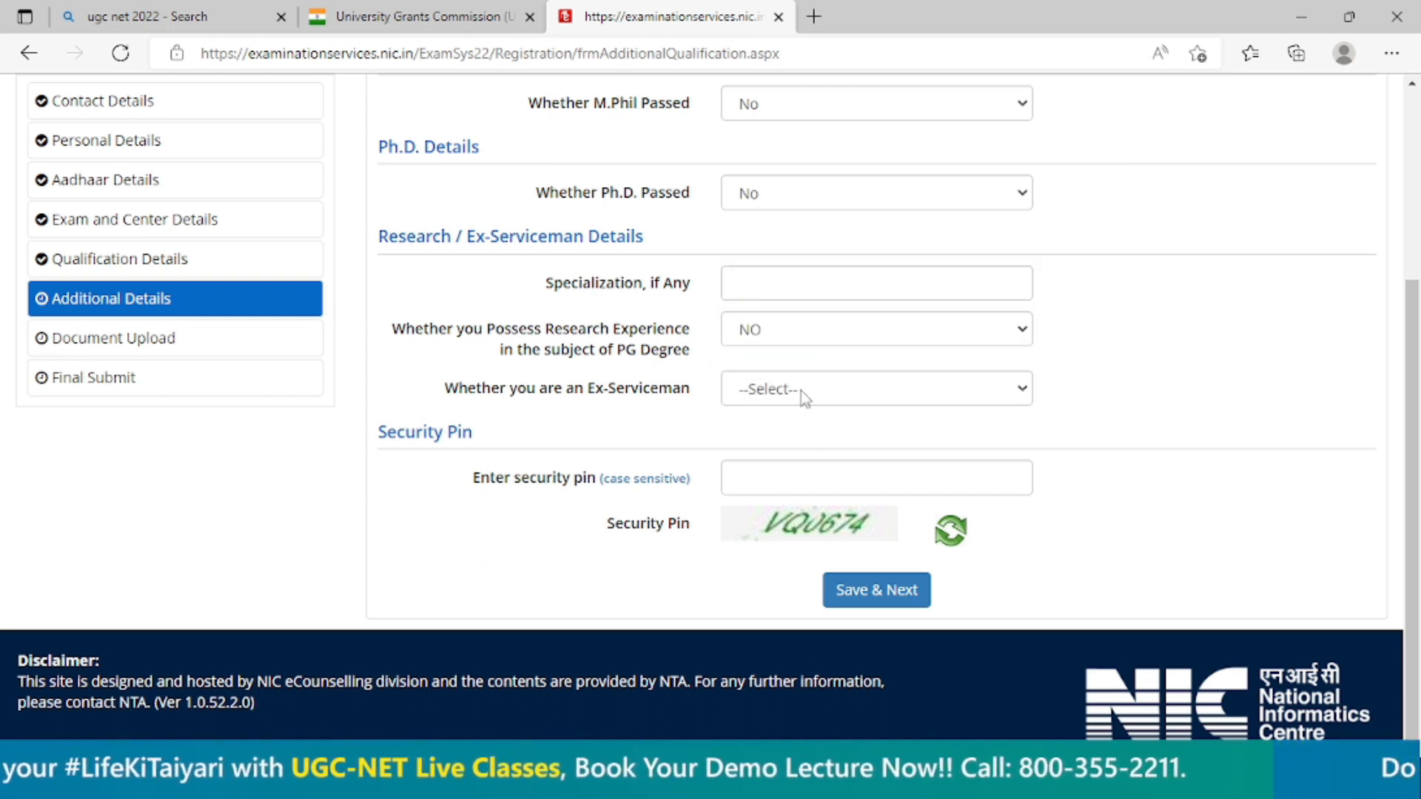
pyautogui.click(815, 390)
pyautogui.click(806, 468)
# Enter the displayed security pin, then save and submit the additional details section.
pyautogui.click(805, 471)
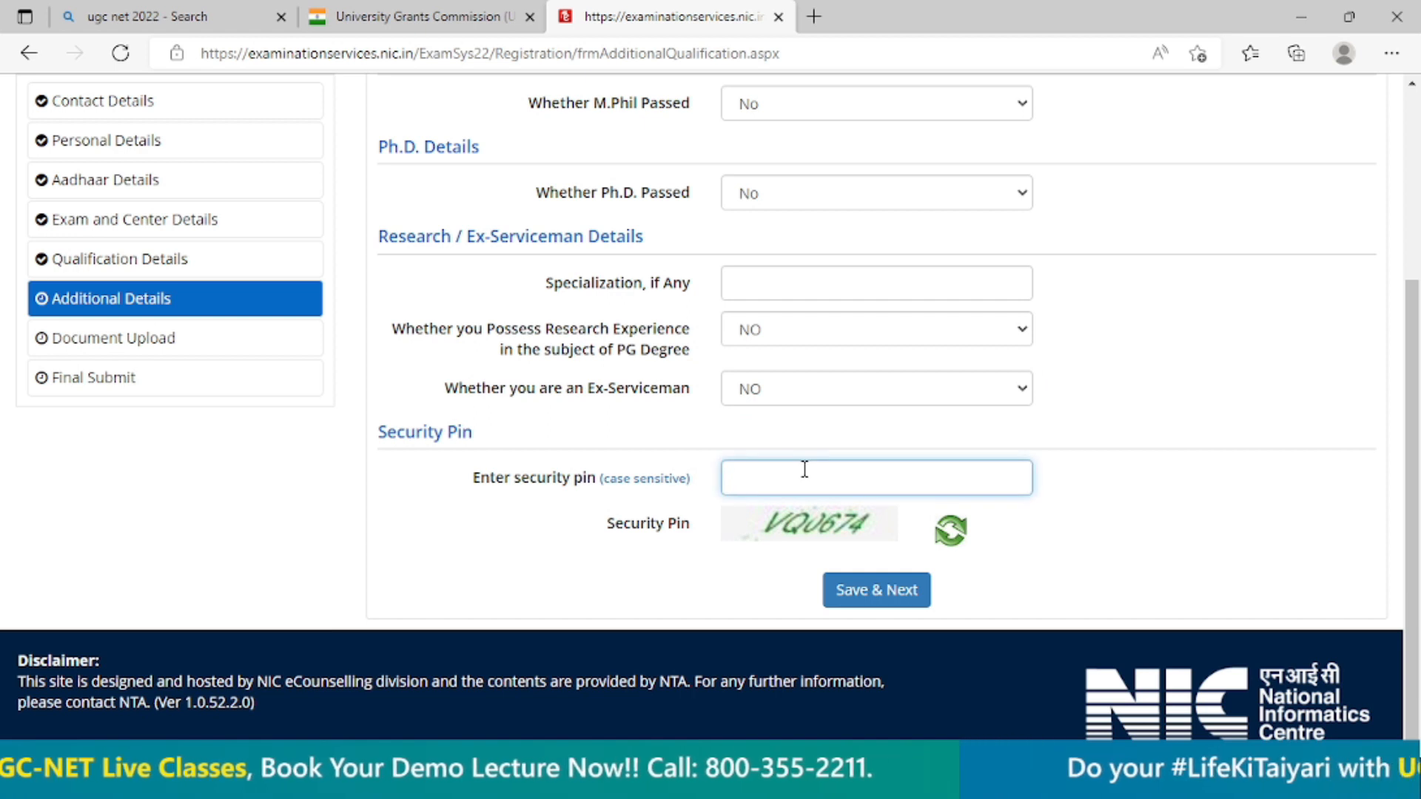
pyautogui.write('VQ0674')
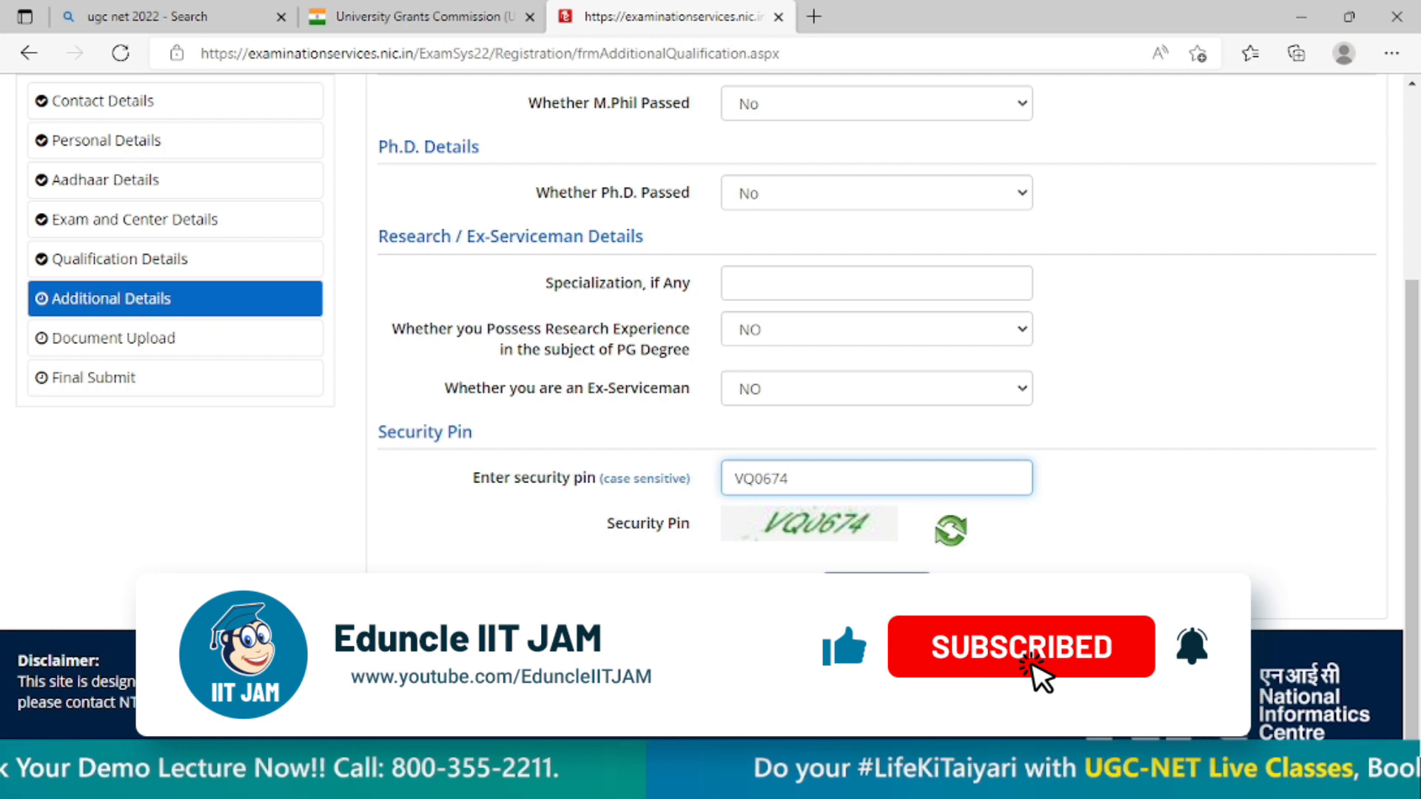
pyautogui.click(876, 590)
pyautogui.click(671, 452)
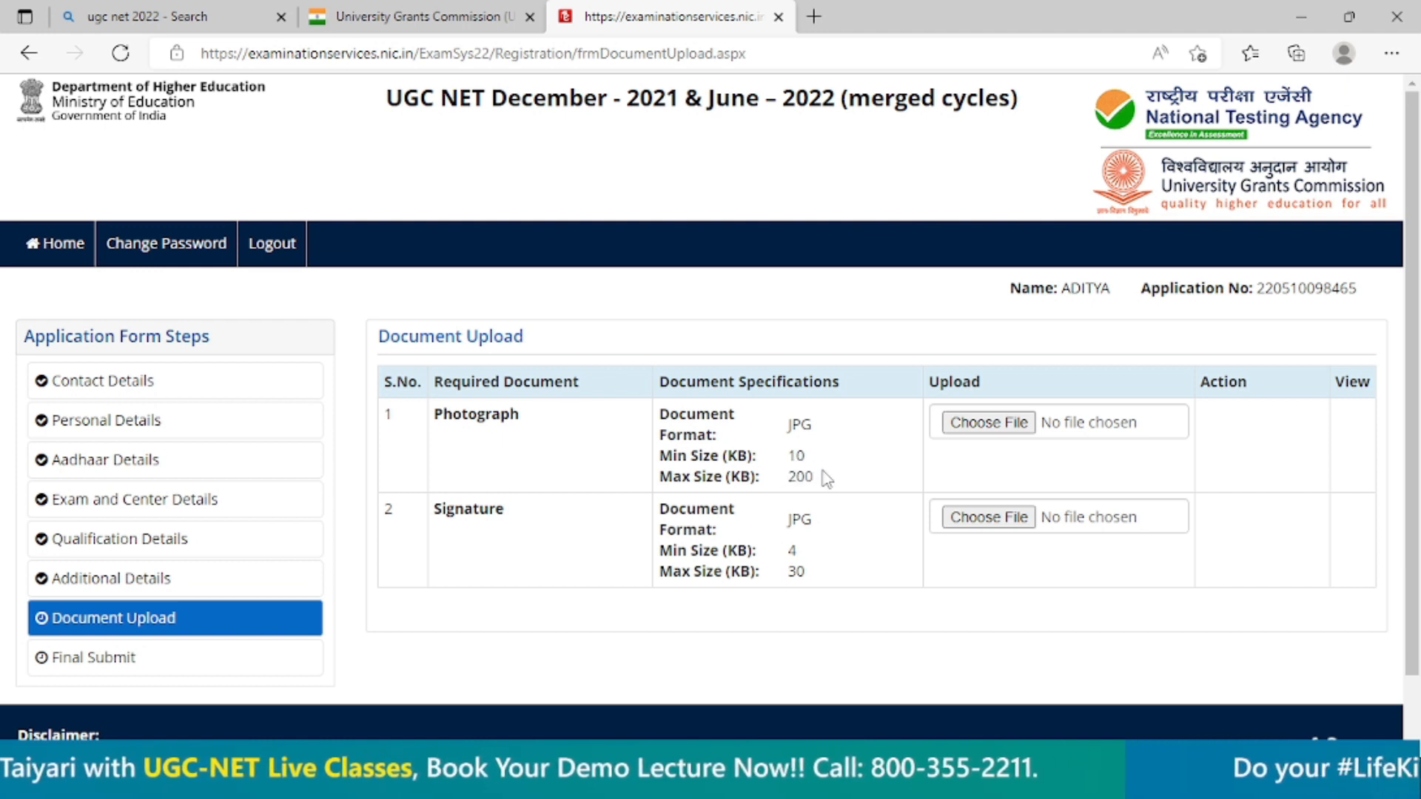
# Examine the required file format and size limits for the photograph and signature uploads.
pyautogui.doubleClick(795, 456)
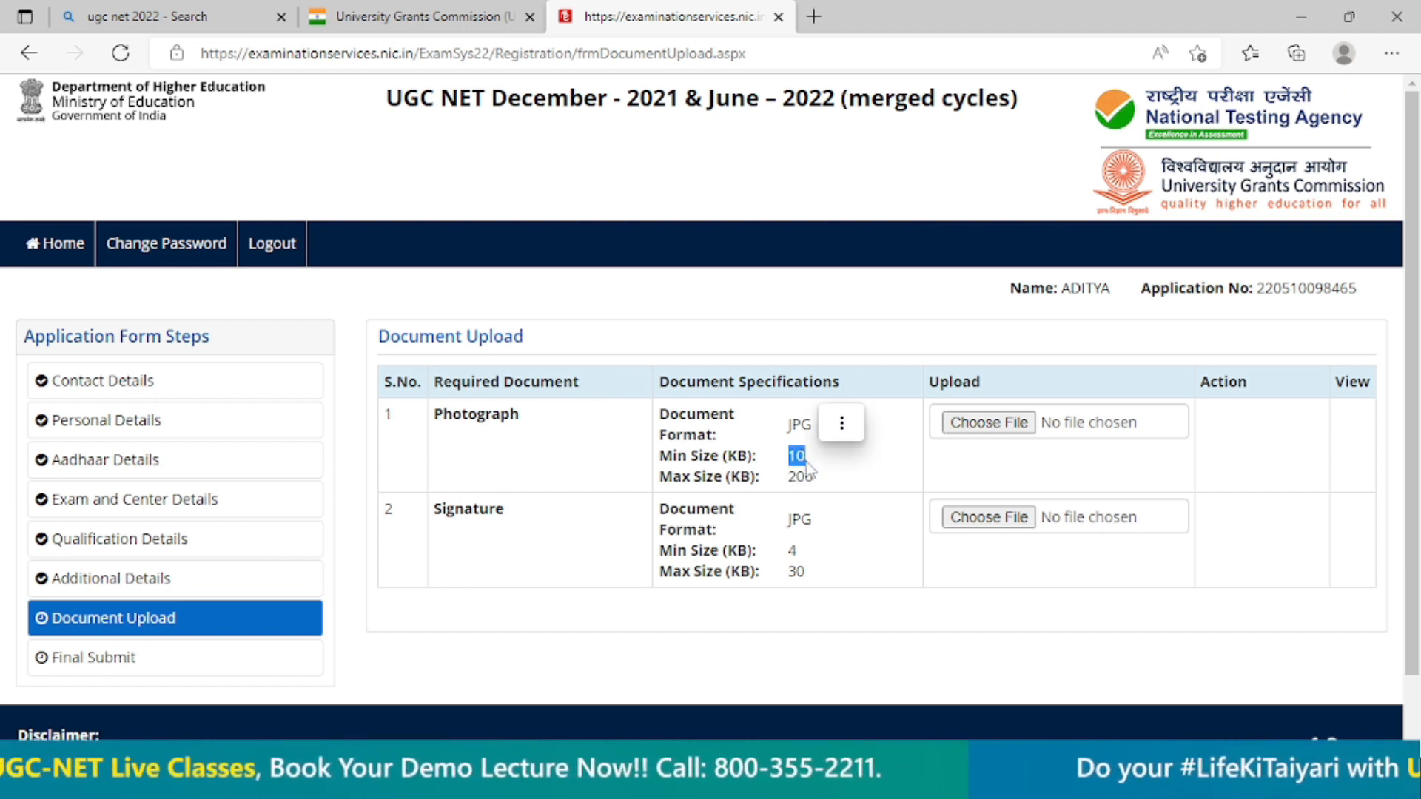
pyautogui.moveTo(814, 477); pyautogui.dragTo(796, 477)
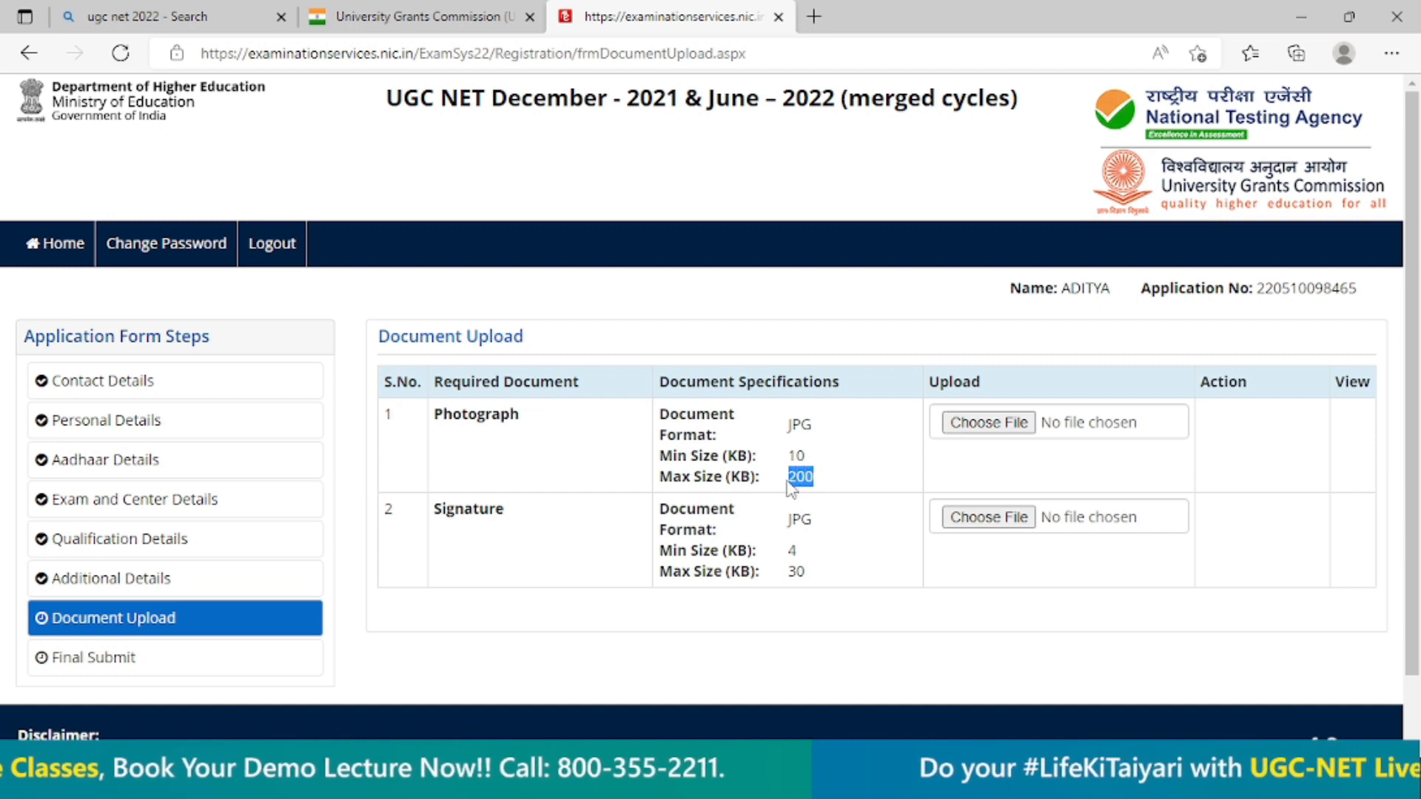
pyautogui.click(812, 446)
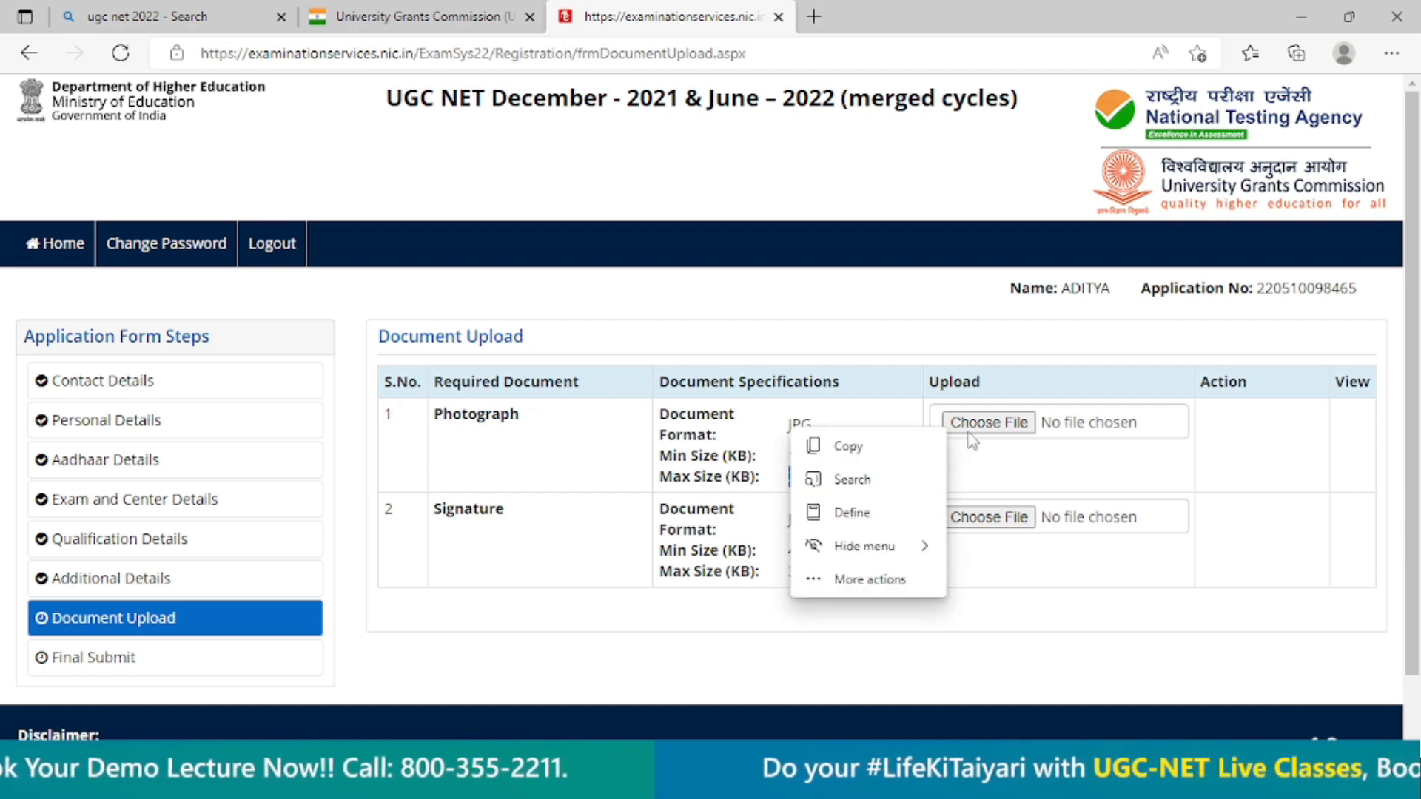
pyautogui.click(978, 457)
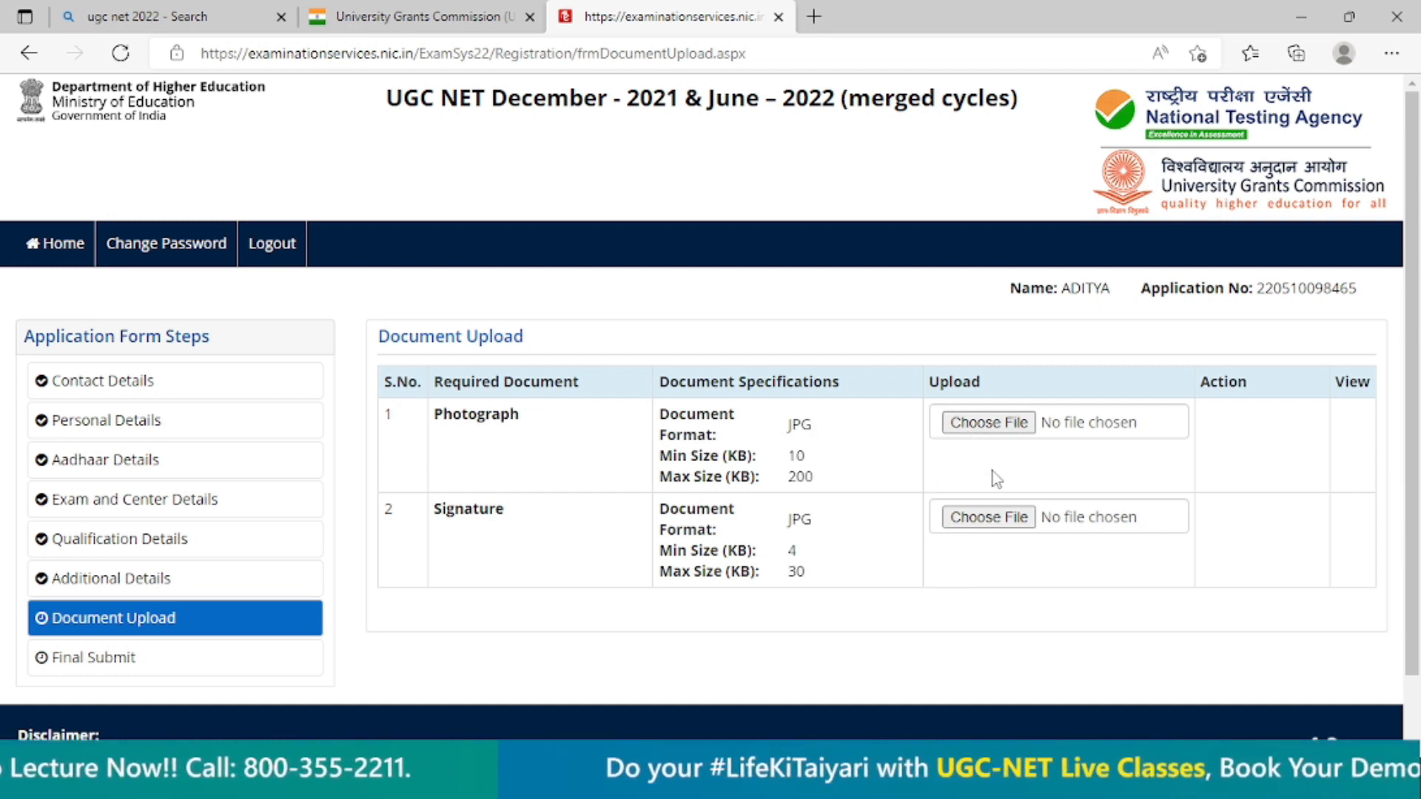
pyautogui.scroll(-1, 1003, 496)
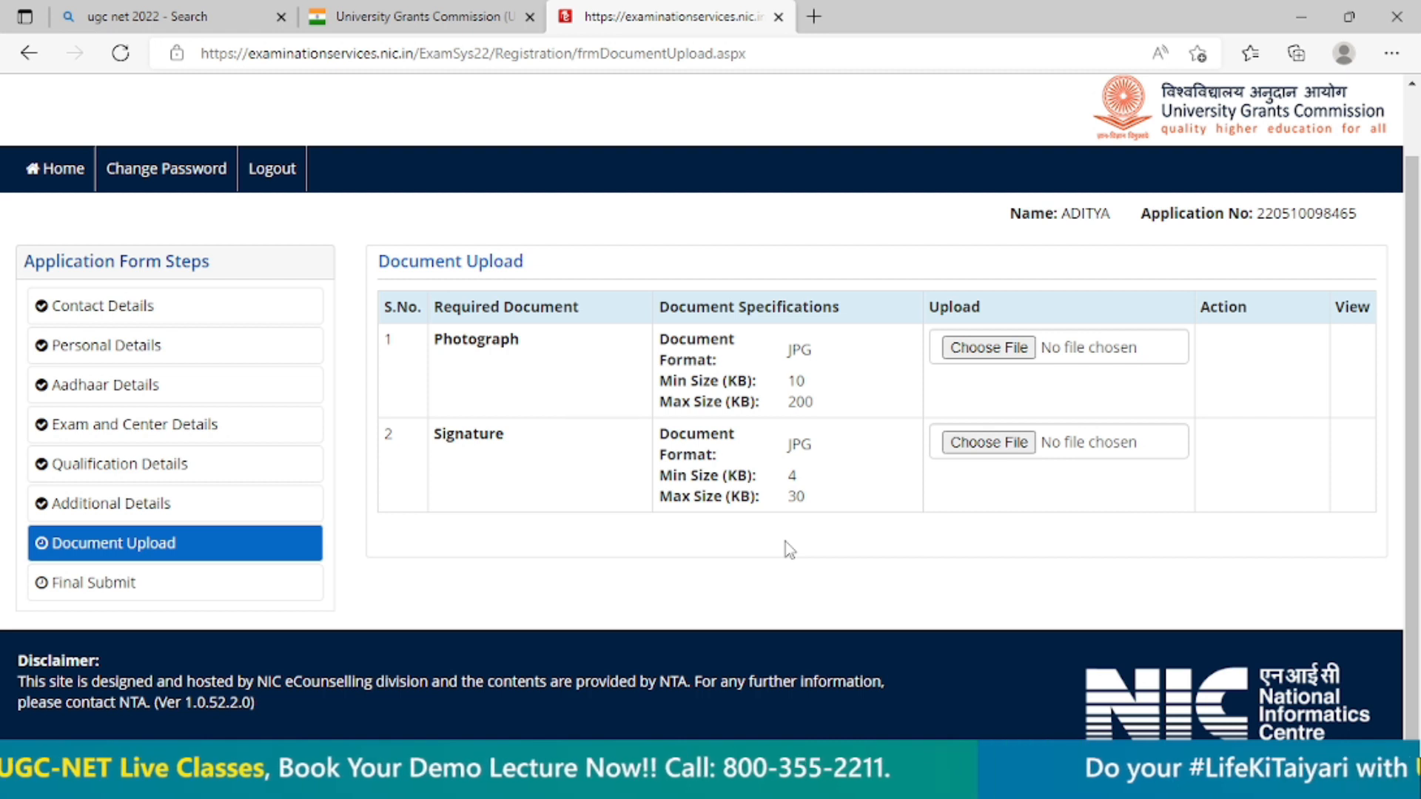
pyautogui.scroll(1, 909, 298)
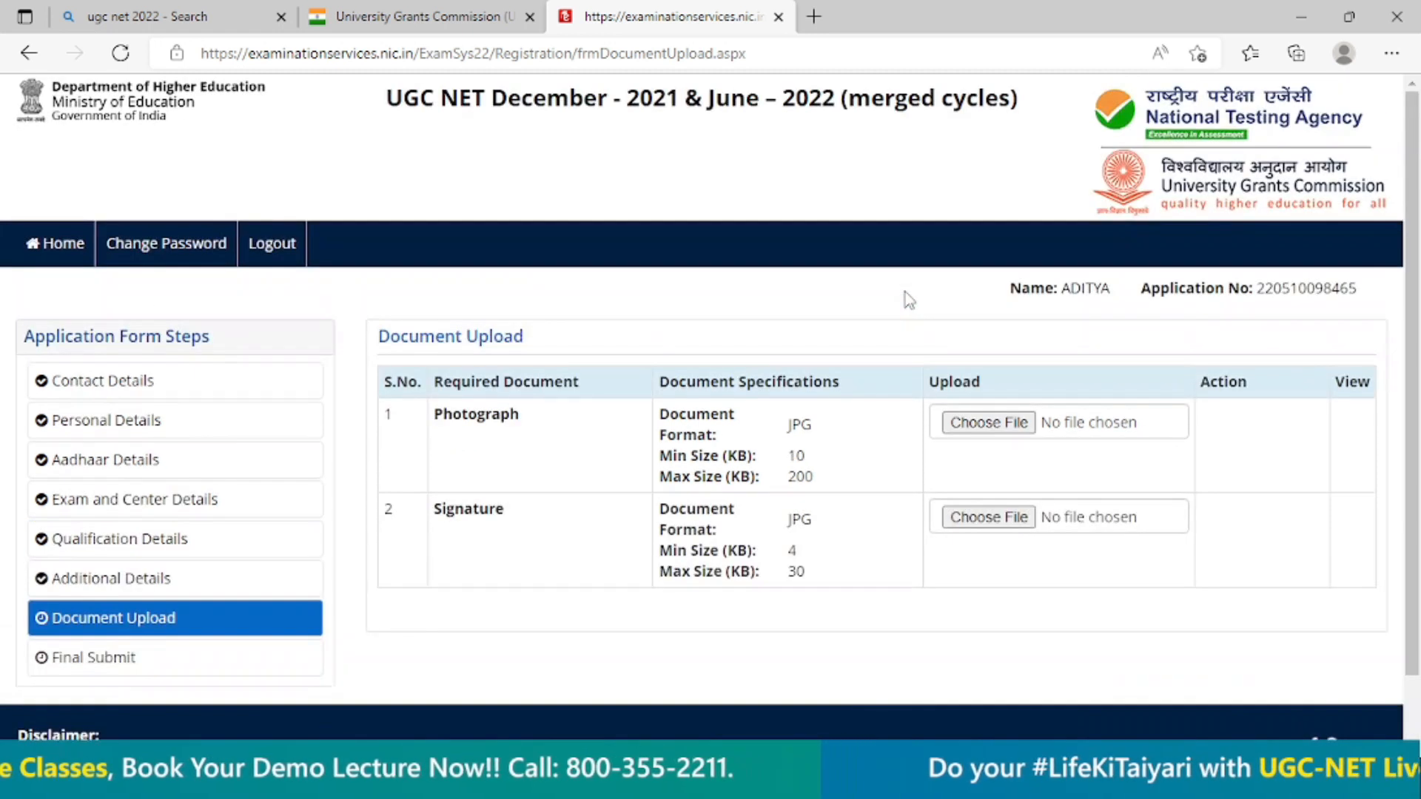